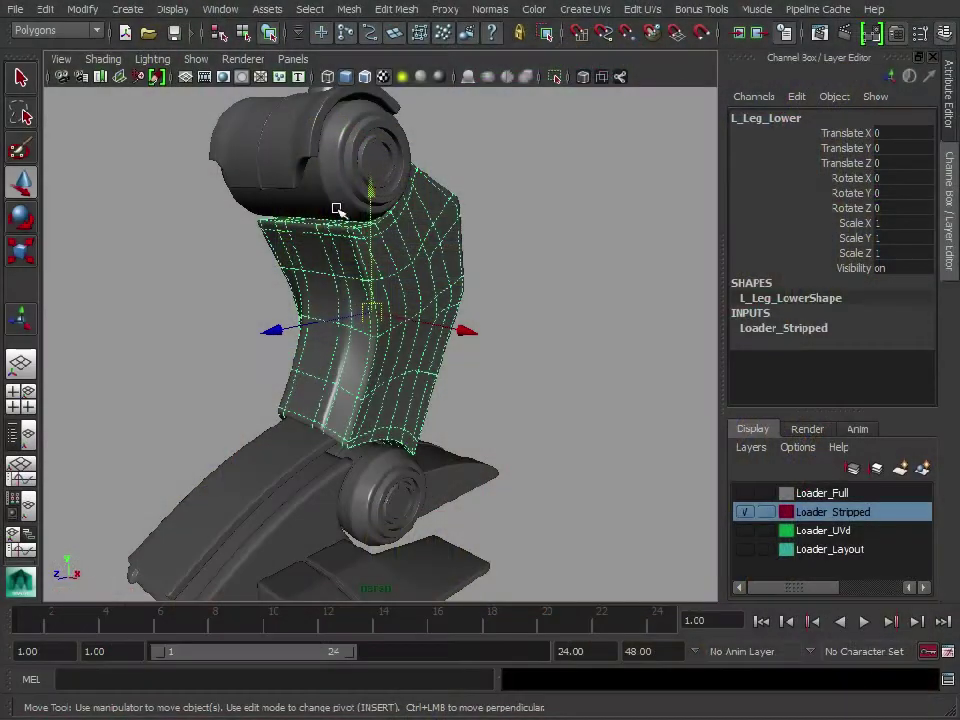
Isolate the L_Leg_Lower mesh in the perspective view
{"action": "left_click", "coordinate": [345, 147]}
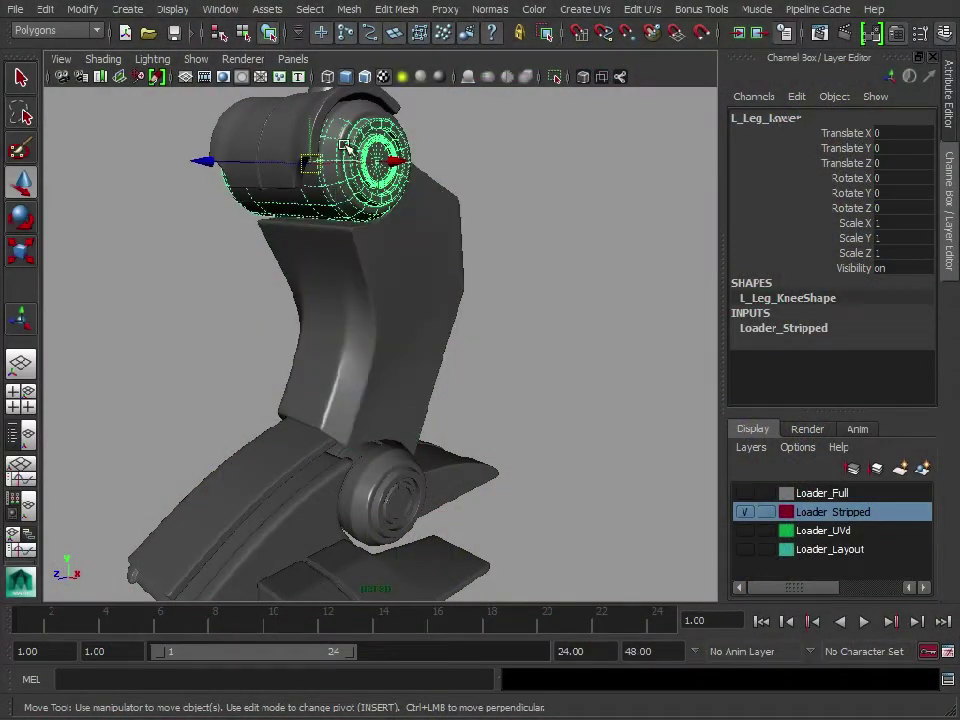
{"action": "left_click", "coordinate": [380, 465]}
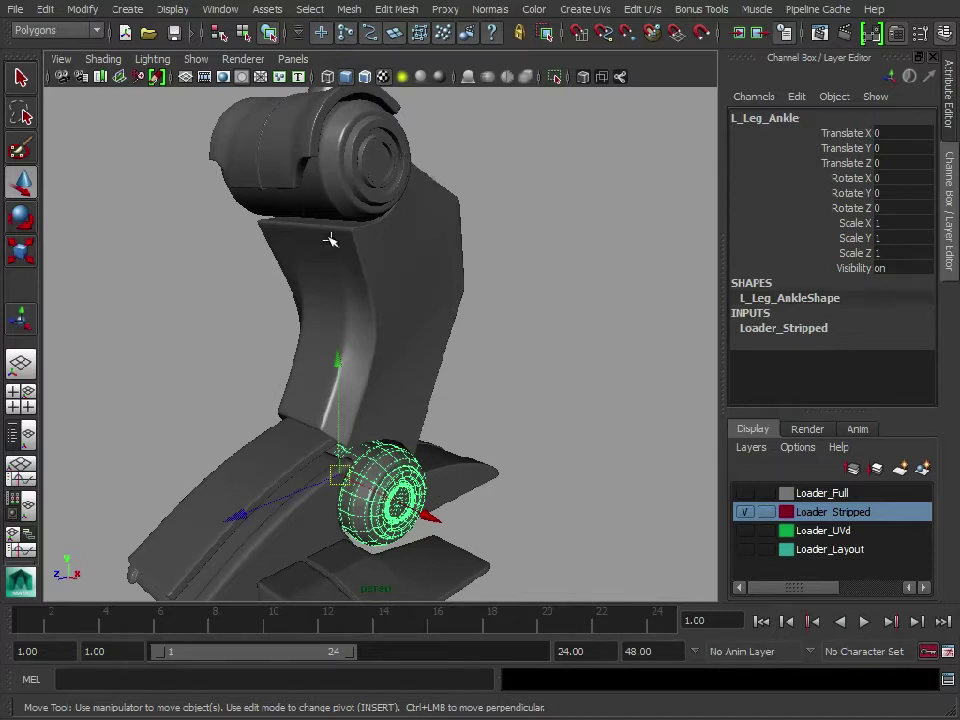
{"action": "left_click", "coordinate": [403, 325]}
{"action": "right_click_drag", "start_coordinate": [525, 319], "coordinate": [428, 305], "text": "alt"}
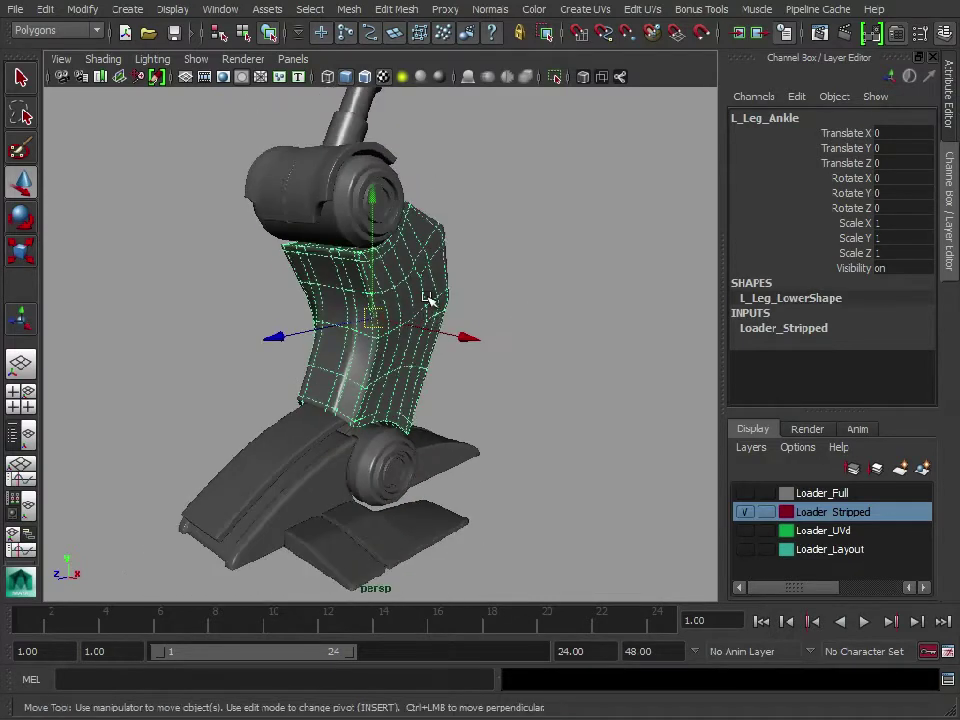
{"action": "key", "text": "ctrl+1"}
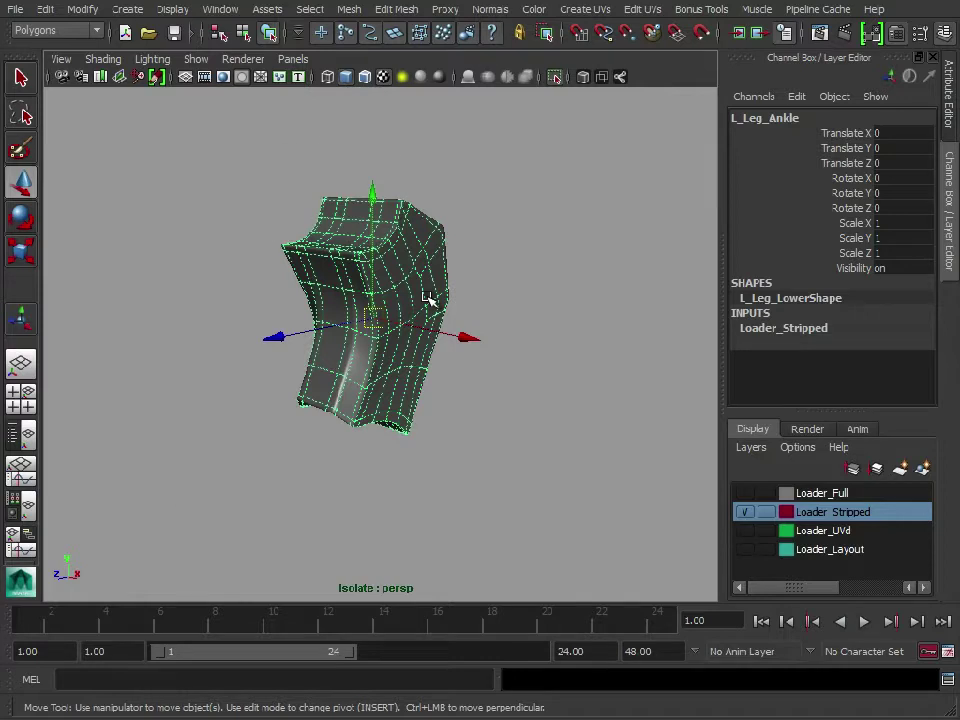
Assign the existing numbered checker material to the lower leg mesh
{"action": "right_click_drag", "start_coordinate": [424, 256], "coordinate": [538, 625]}
{"action": "left_click_drag", "start_coordinate": [499, 364], "coordinate": [531, 414], "text": "alt"}
{"action": "left_click_drag", "start_coordinate": [422, 249], "coordinate": [457, 265], "text": "alt"}
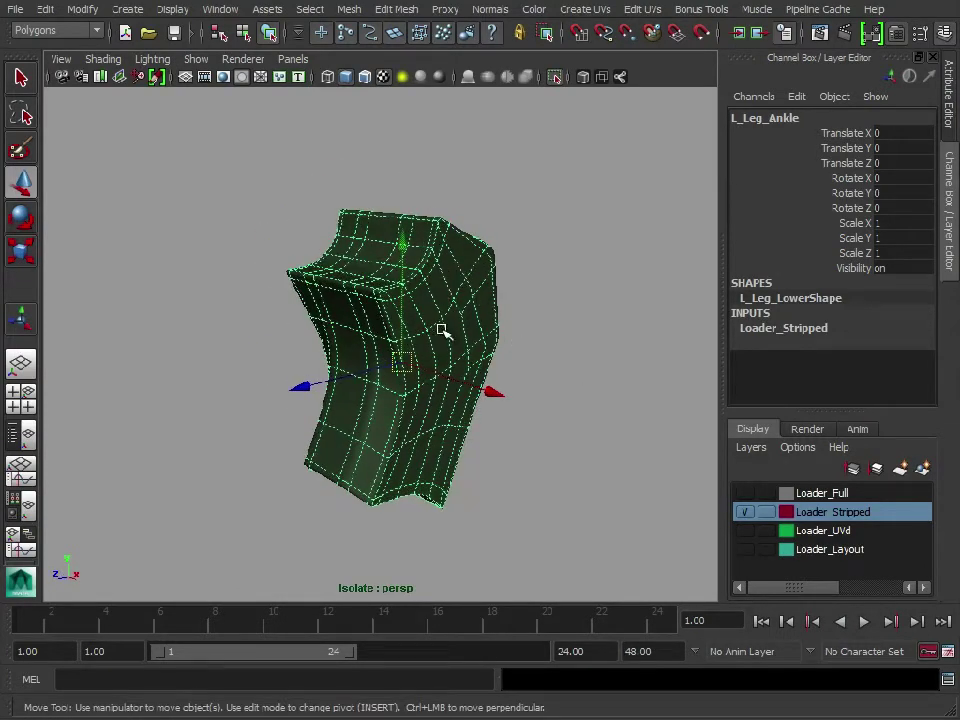
{"action": "left_click", "coordinate": [436, 250]}
Examine the lower leg mesh from all sides to judge its shape for UV projection
{"action": "left_click_drag", "start_coordinate": [254, 391], "coordinate": [518, 389], "text": "alt"}
{"action": "right_click_drag", "start_coordinate": [518, 389], "coordinate": [416, 397], "text": "alt"}
{"action": "middle_click_drag", "start_coordinate": [416, 397], "coordinate": [527, 311], "text": "alt"}
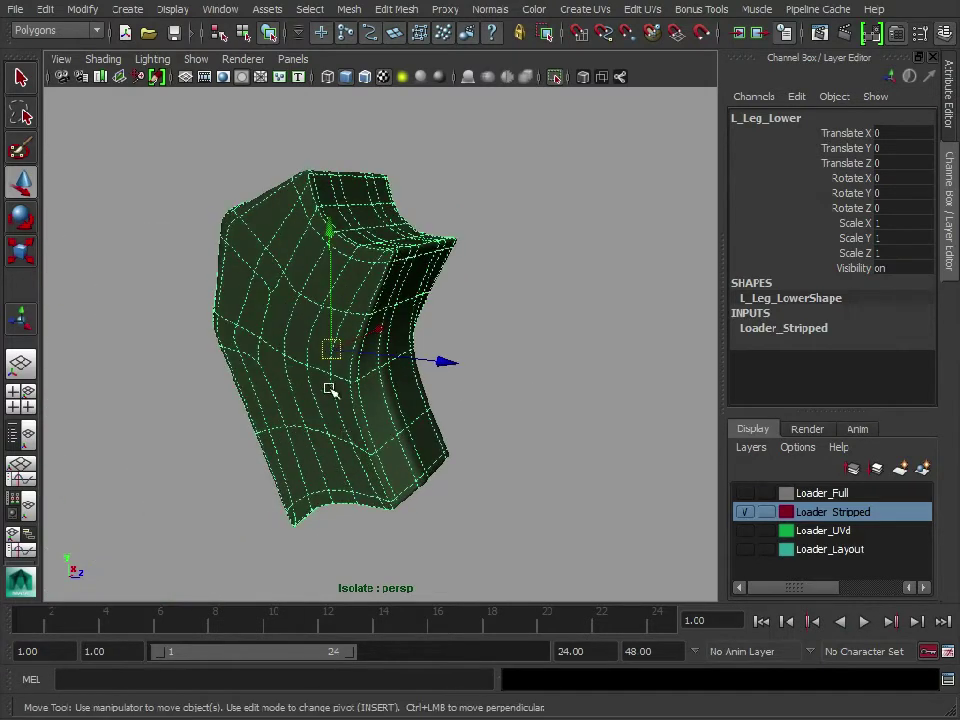
{"action": "left_click_drag", "start_coordinate": [380, 390], "coordinate": [435, 287], "text": "alt"}
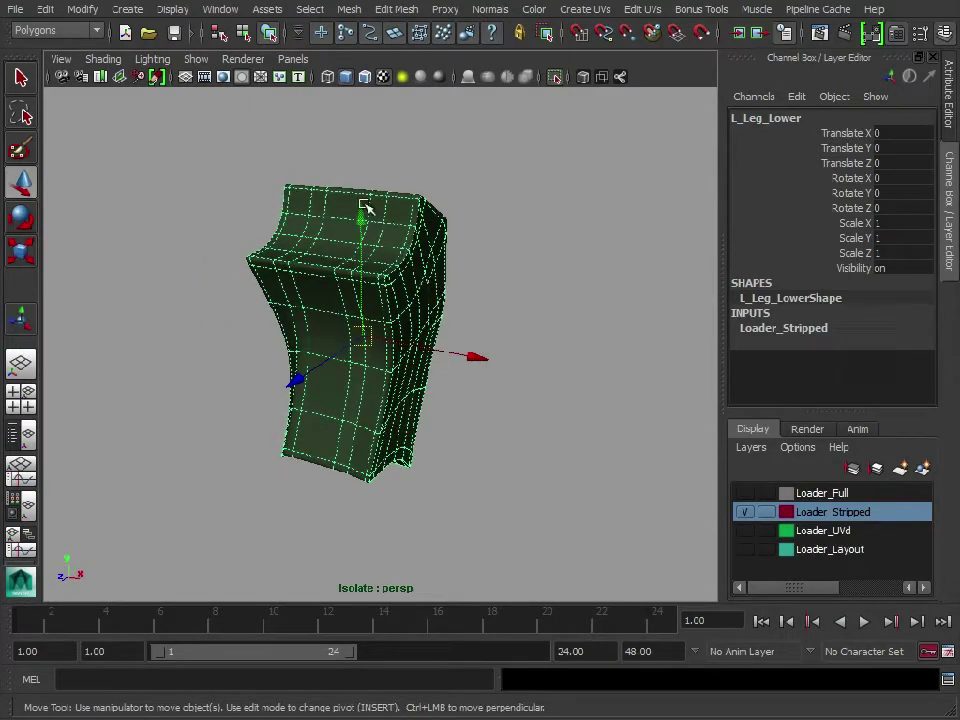
{"action": "left_click_drag", "start_coordinate": [340, 378], "coordinate": [336, 456], "text": "alt"}
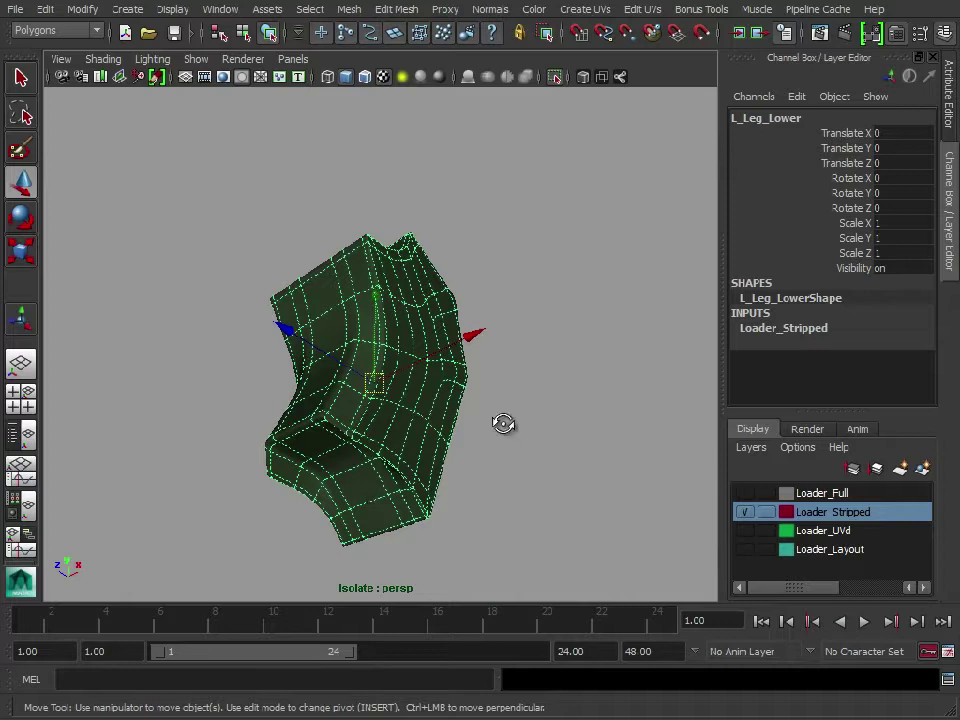
{"action": "left_click_drag", "start_coordinate": [504, 422], "coordinate": [374, 490], "text": "alt"}
{"action": "left_click_drag", "start_coordinate": [467, 212], "coordinate": [381, 364], "text": "alt"}
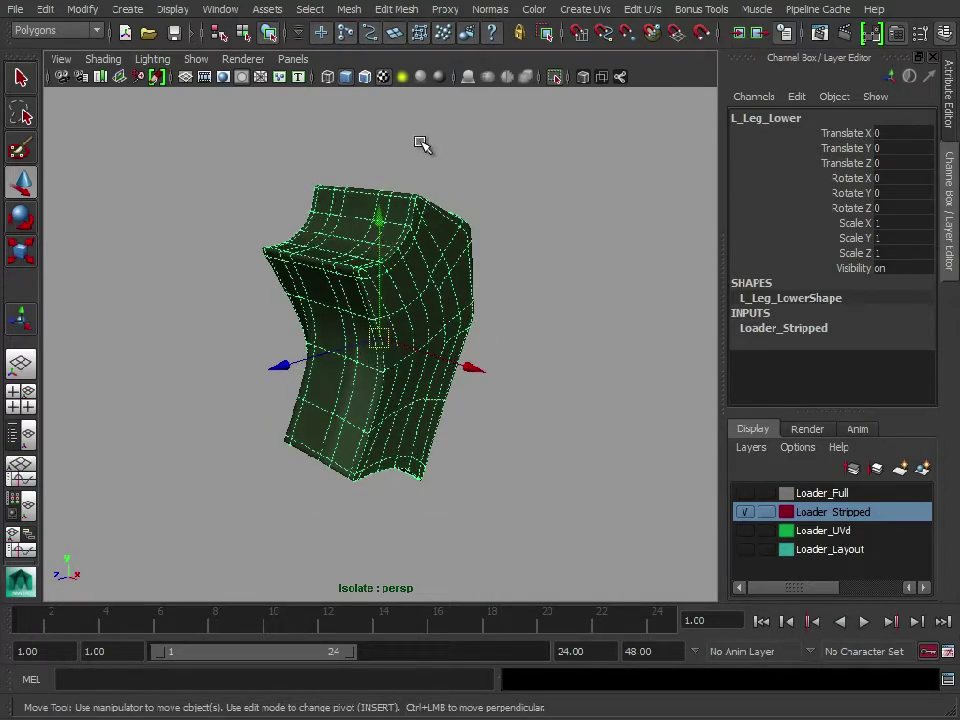
Apply a planar UV projection from the X axis to the whole lower leg mesh, fitted to its bounding box
{"action": "left_click", "coordinate": [587, 9]}
{"action": "left_click", "coordinate": [752, 36]}
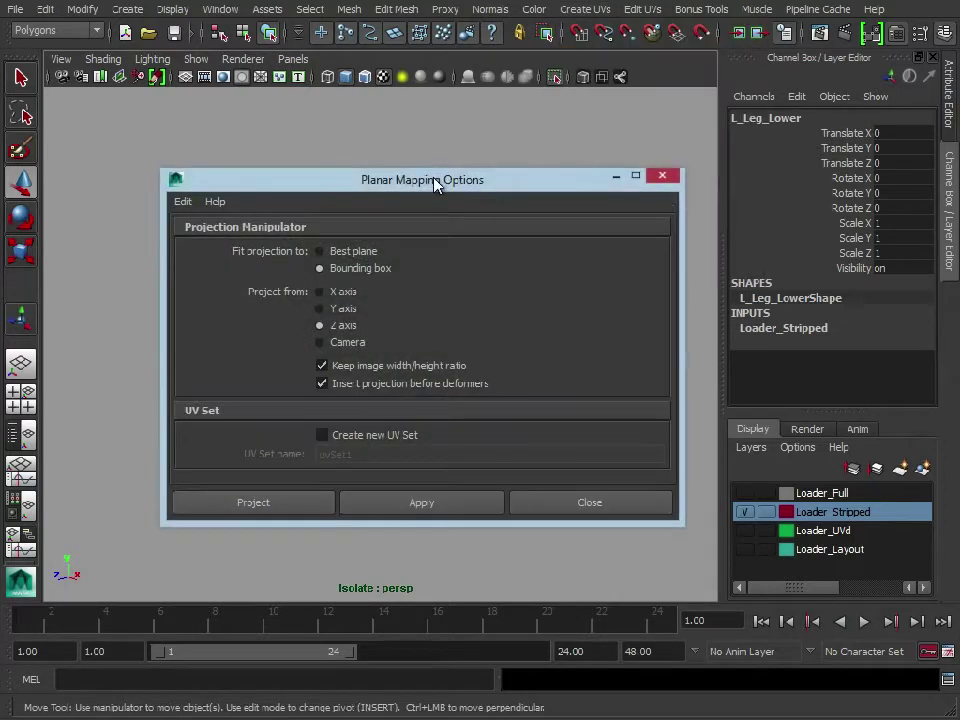
{"action": "left_click_drag", "start_coordinate": [435, 184], "coordinate": [664, 53]}
{"action": "middle_click_drag", "start_coordinate": [314, 293], "coordinate": [190, 326], "text": "alt"}
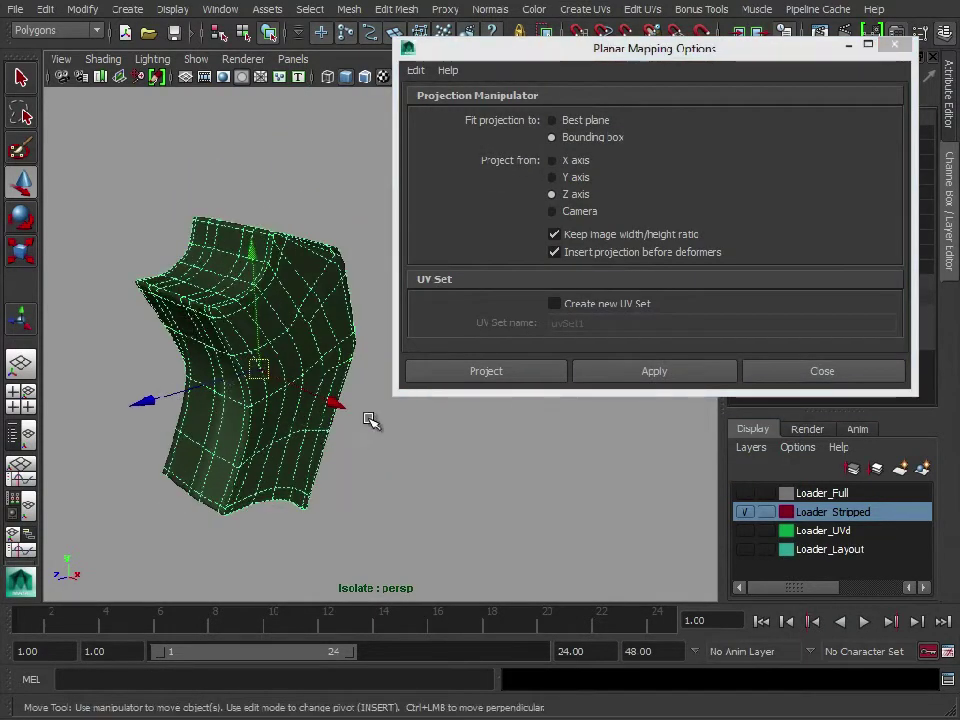
{"action": "left_click_drag", "start_coordinate": [369, 420], "coordinate": [298, 373], "text": "alt"}
{"action": "left_click", "coordinate": [556, 160]}
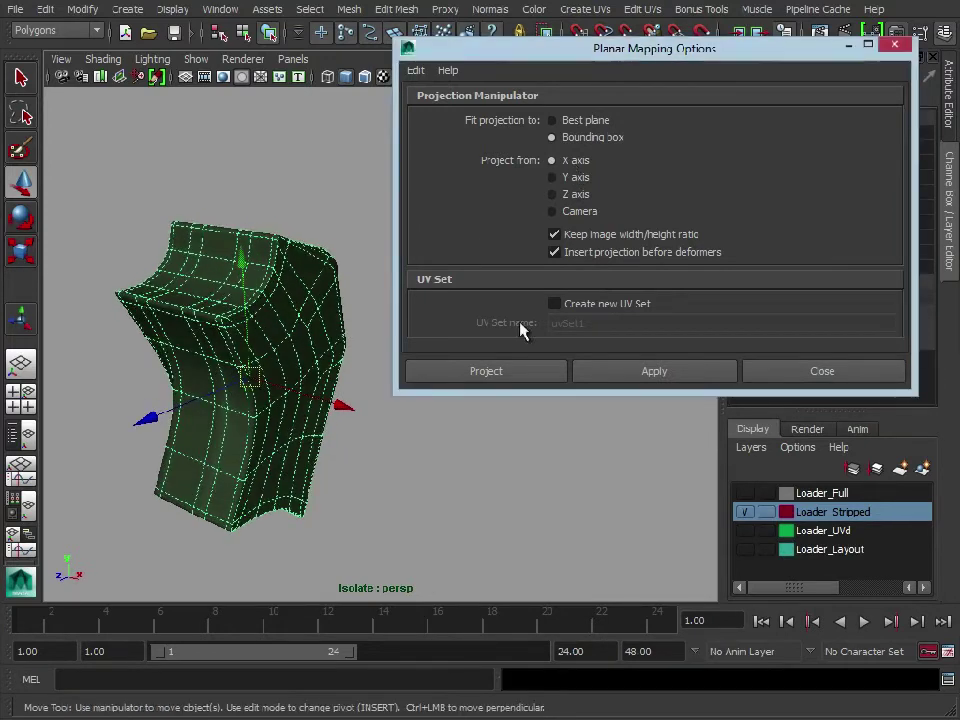
{"action": "left_click", "coordinate": [654, 372]}
{"action": "left_click_drag", "start_coordinate": [171, 381], "coordinate": [369, 381], "text": "alt"}
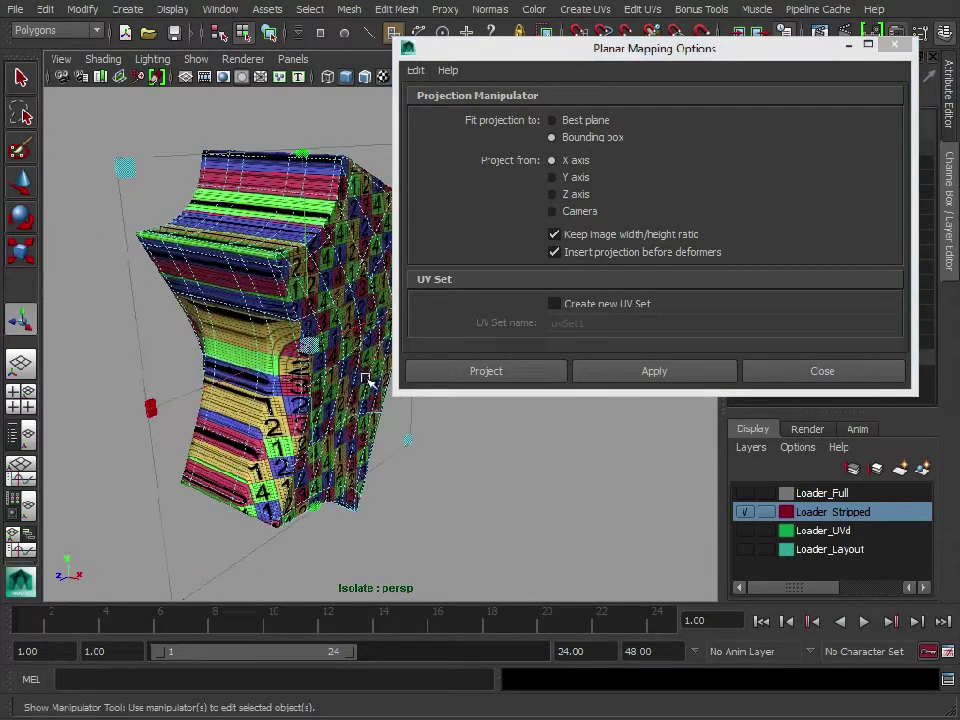
Project planar UVs from the Z axis onto the front, top and back faces of the lower leg mesh
{"action": "right_click_drag", "start_coordinate": [265, 282], "coordinate": [262, 326]}
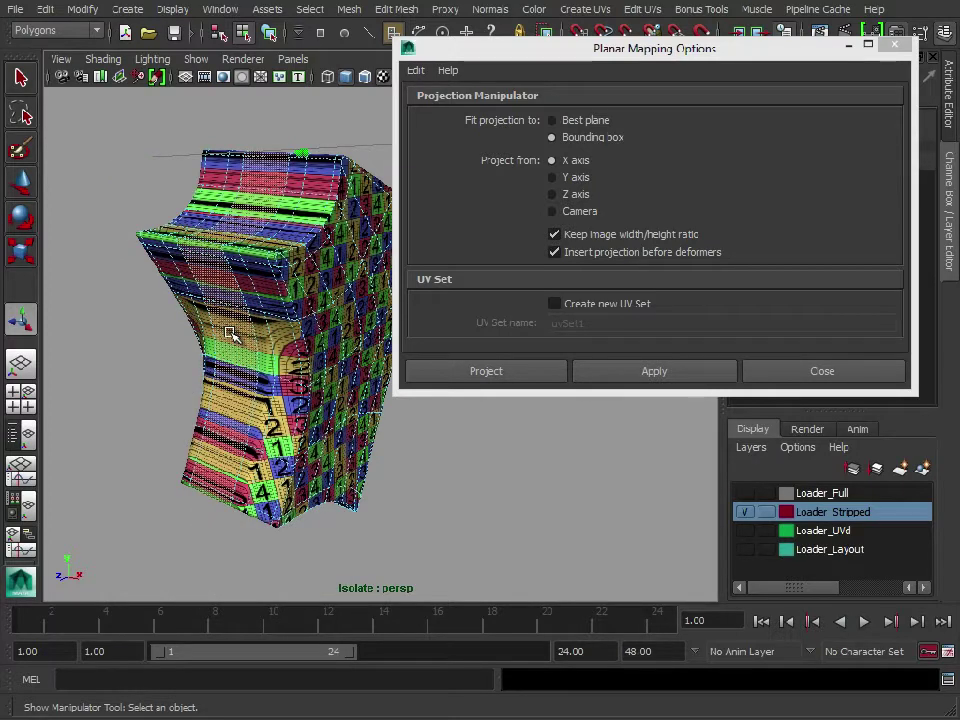
{"action": "left_click_drag", "start_coordinate": [230, 333], "coordinate": [272, 334], "text": "alt"}
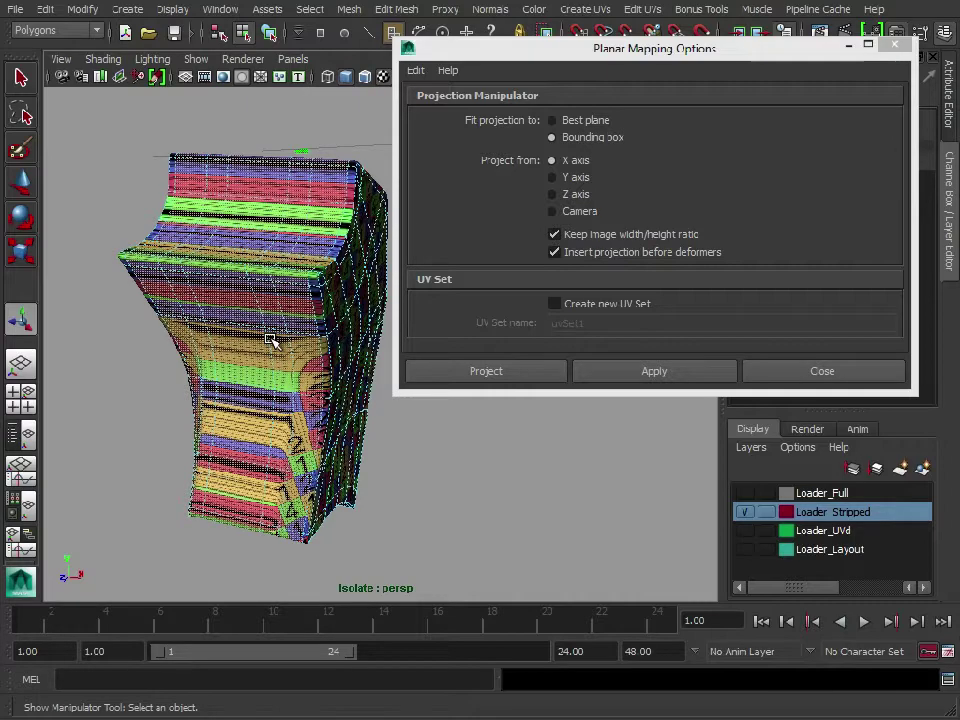
{"action": "right_click_drag", "start_coordinate": [228, 335], "coordinate": [258, 321], "text": "alt"}
{"action": "left_click_drag", "start_coordinate": [258, 321], "coordinate": [227, 366], "text": "alt"}
{"action": "right_click_drag", "start_coordinate": [227, 366], "coordinate": [302, 326], "text": "alt"}
{"action": "left_click_drag", "start_coordinate": [302, 326], "coordinate": [290, 385], "text": "alt"}
{"action": "right_click_drag", "start_coordinate": [290, 385], "coordinate": [486, 380], "text": "alt"}
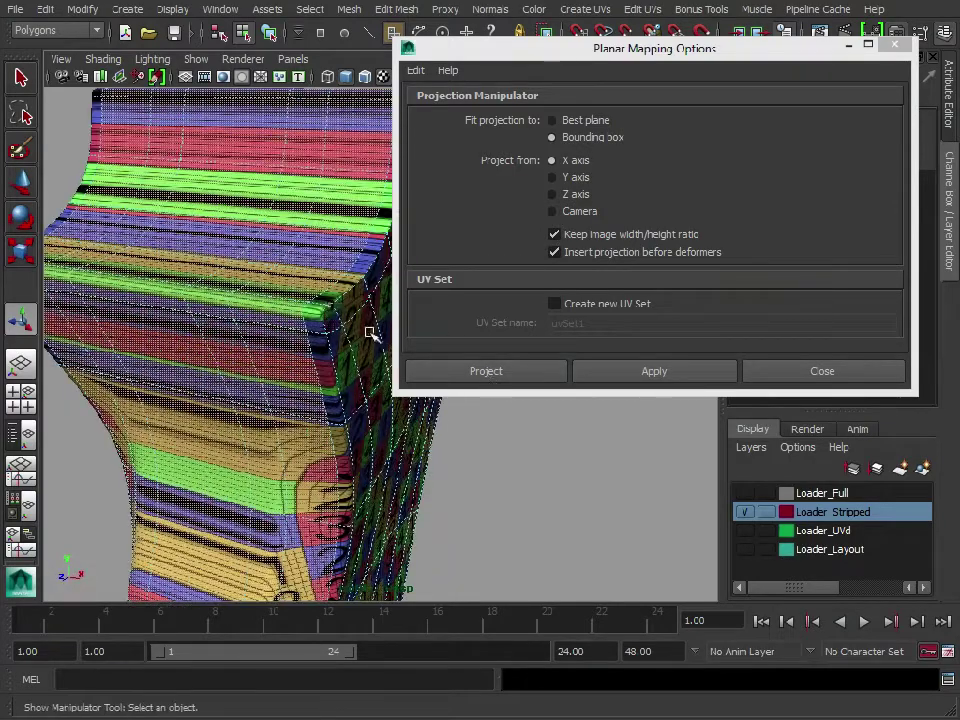
{"action": "left_click", "coordinate": [301, 315]}
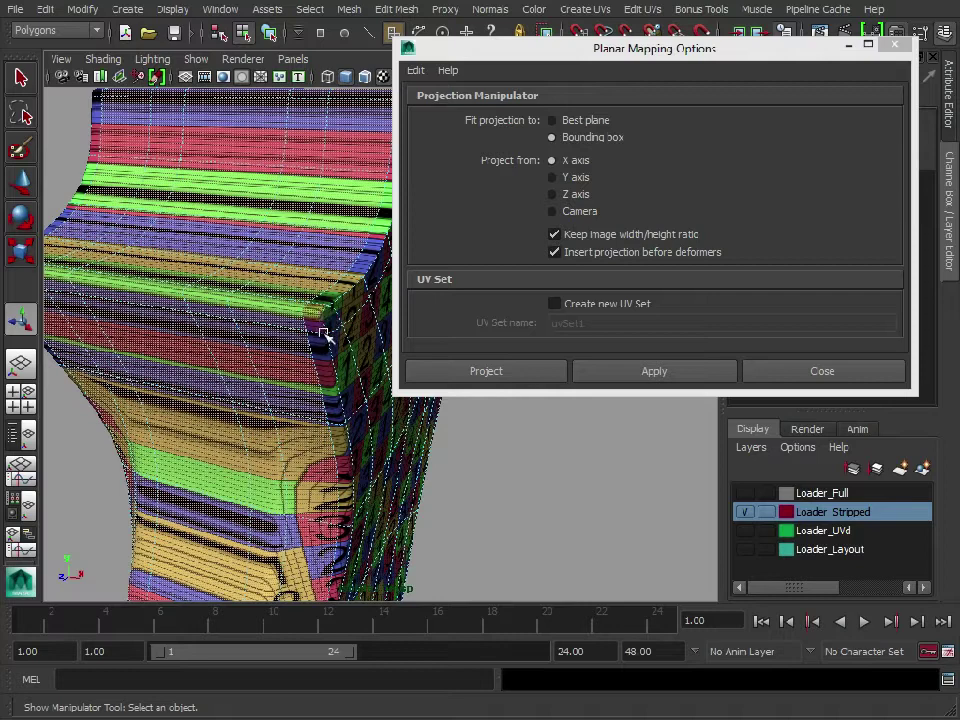
{"action": "right_click_drag", "start_coordinate": [294, 371], "coordinate": [312, 384], "text": "alt"}
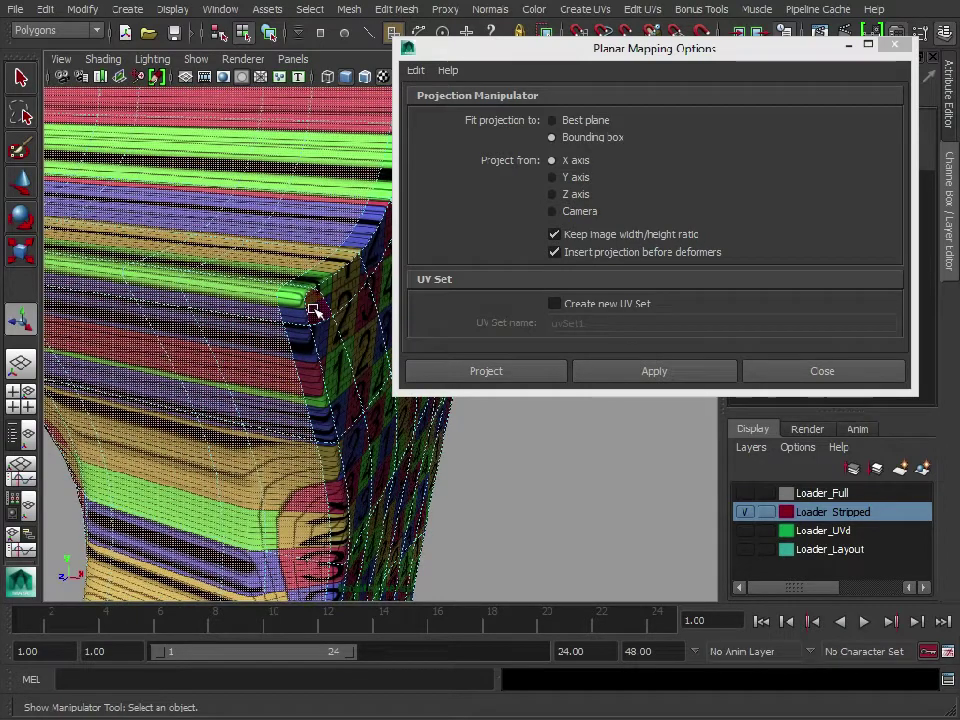
{"action": "scroll", "coordinate": [318, 328], "scroll_direction": "down", "scroll_amount": 3}
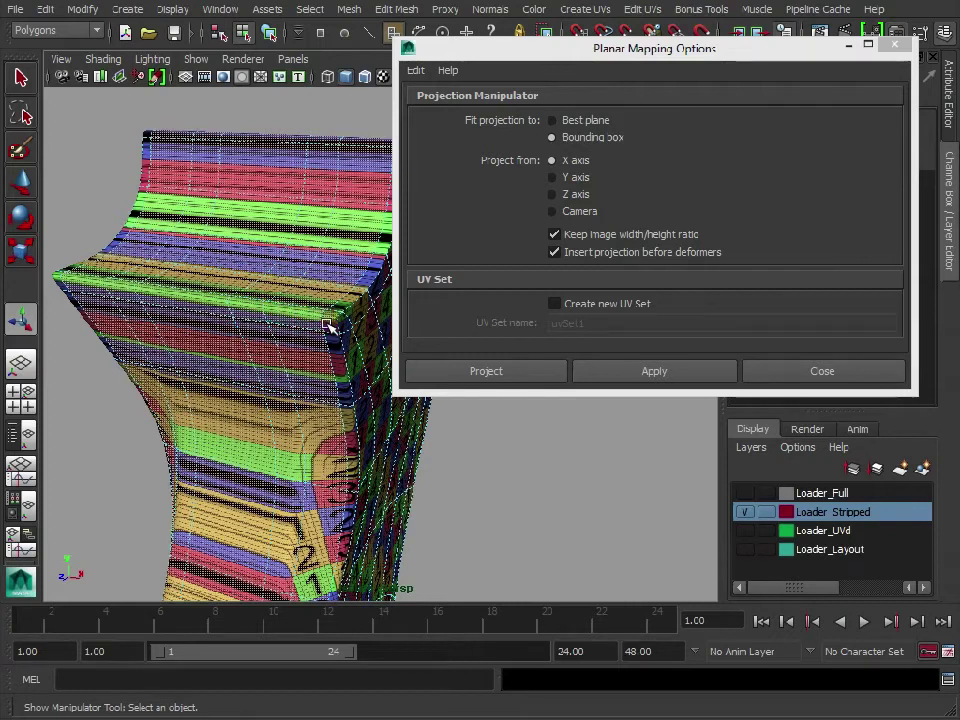
{"action": "right_click_drag", "start_coordinate": [525, 495], "coordinate": [403, 486], "text": "alt"}
{"action": "middle_click_drag", "start_coordinate": [403, 486], "coordinate": [355, 463], "text": "alt"}
{"action": "left_click", "coordinate": [576, 194]}
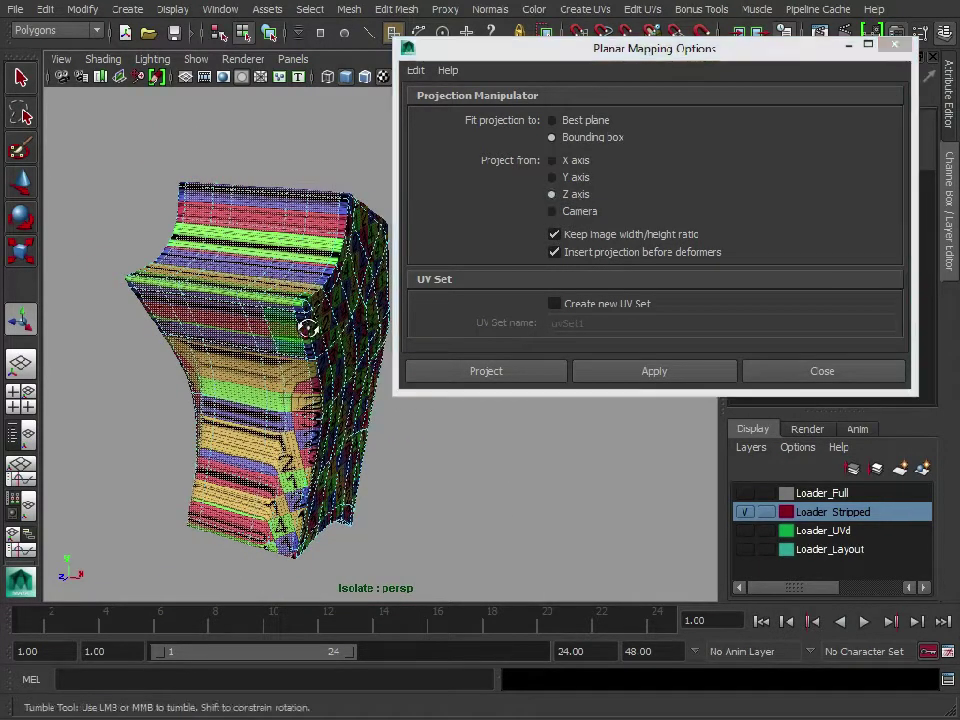
{"action": "left_click_drag", "start_coordinate": [307, 326], "coordinate": [210, 200], "text": "alt"}
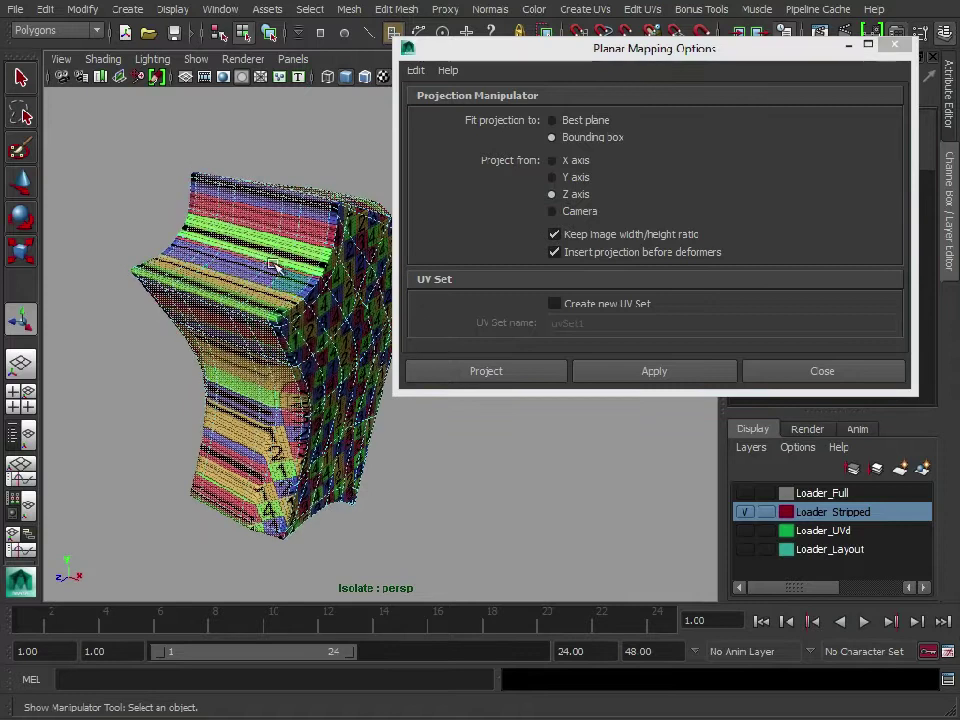
{"action": "left_click", "coordinate": [670, 372]}
{"action": "left_click", "coordinate": [815, 374]}
Return to object mode and inspect the checker pattern on every side of the lower leg mesh
{"action": "middle_click_drag", "start_coordinate": [318, 374], "coordinate": [404, 365], "text": "alt"}
{"action": "key", "text": "F8"}
{"action": "left_click", "coordinate": [566, 222]}
{"action": "left_click", "coordinate": [450, 348]}
{"action": "left_click_drag", "start_coordinate": [556, 405], "coordinate": [186, 396], "text": "alt"}
{"action": "left_click_drag", "start_coordinate": [392, 384], "coordinate": [398, 312], "text": "alt"}
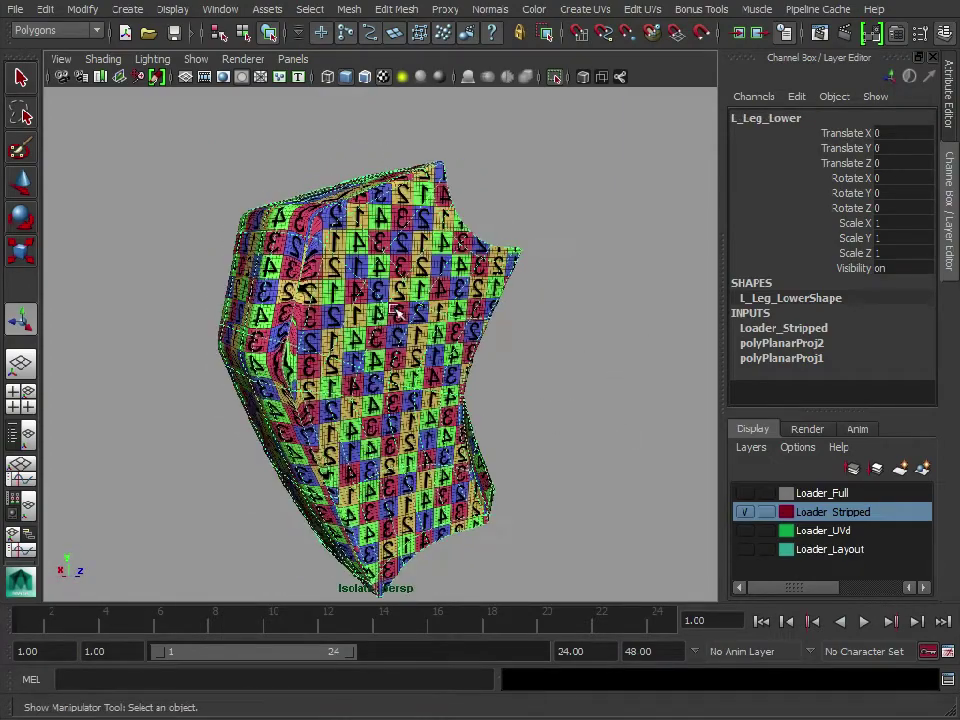
{"action": "left_click_drag", "start_coordinate": [297, 405], "coordinate": [529, 414], "text": "alt"}
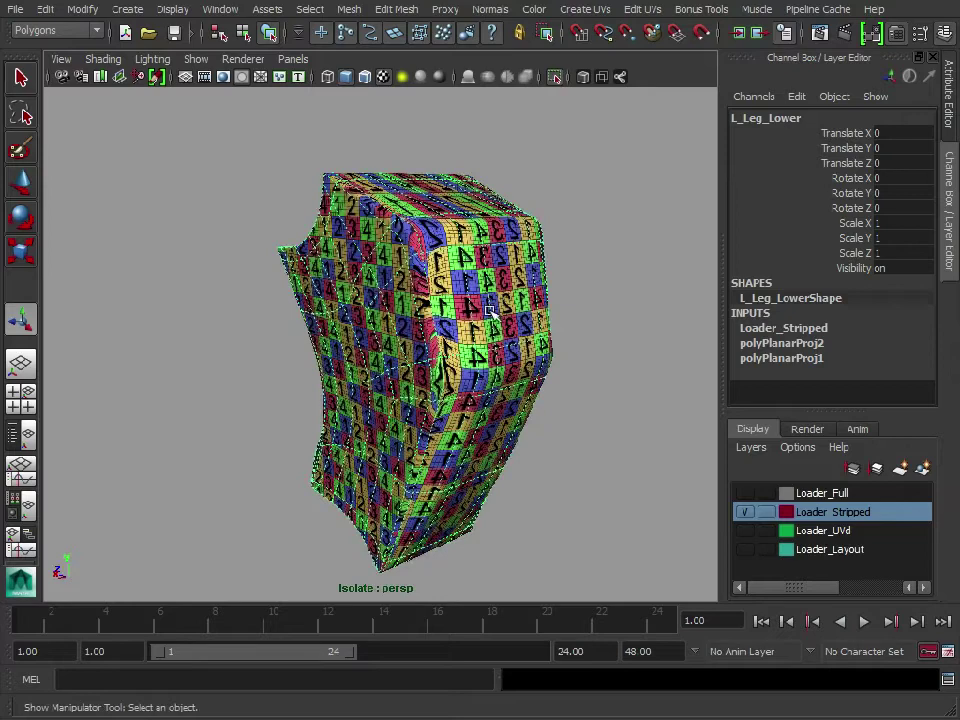
{"action": "left_click_drag", "start_coordinate": [369, 422], "coordinate": [626, 424], "text": "alt"}
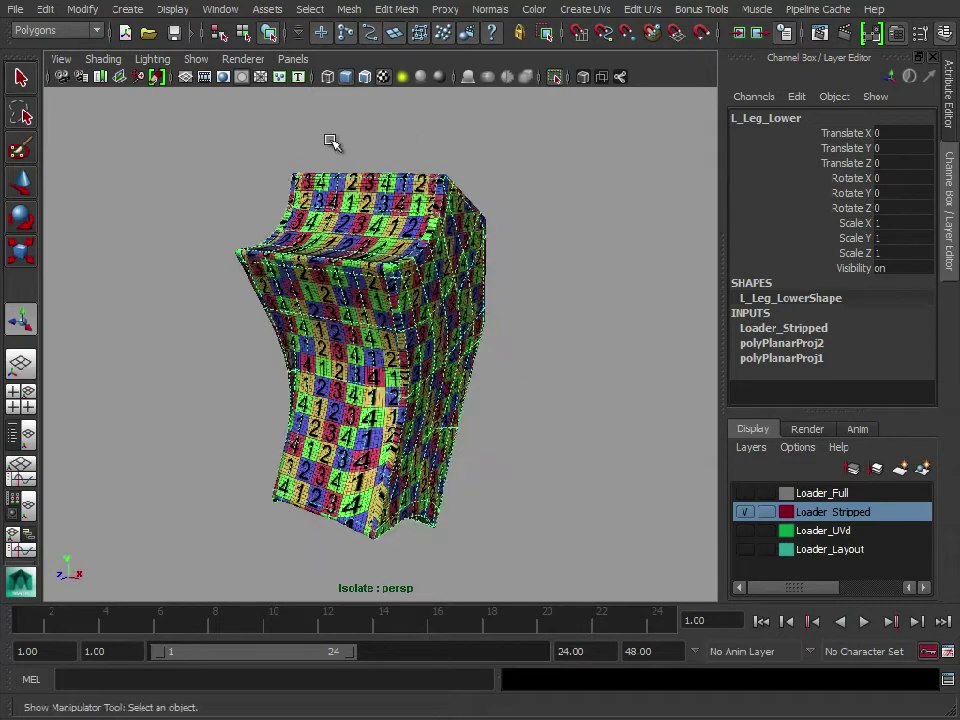
Open the UV Texture Editor and flip the UV shell of the side showing mirrored numbers, using Horizontal direction and Local coordinates
{"action": "left_click", "coordinate": [555, 78]}
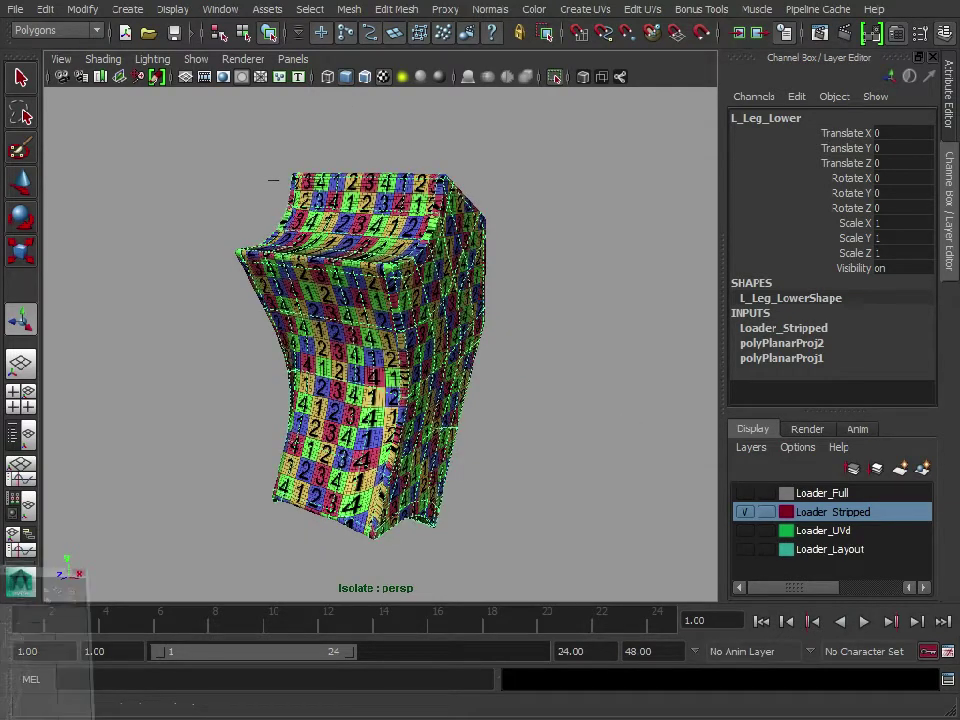
{"action": "left_click_drag", "start_coordinate": [270, 272], "coordinate": [283, 392], "text": "alt"}
{"action": "right_click_drag", "start_coordinate": [280, 378], "coordinate": [290, 378]}
{"action": "left_click", "coordinate": [279, 375]}
{"action": "middle_click_drag", "start_coordinate": [331, 394], "coordinate": [284, 370], "text": "alt"}
{"action": "right_click_drag", "start_coordinate": [296, 308], "coordinate": [284, 403], "text": "ctrl"}
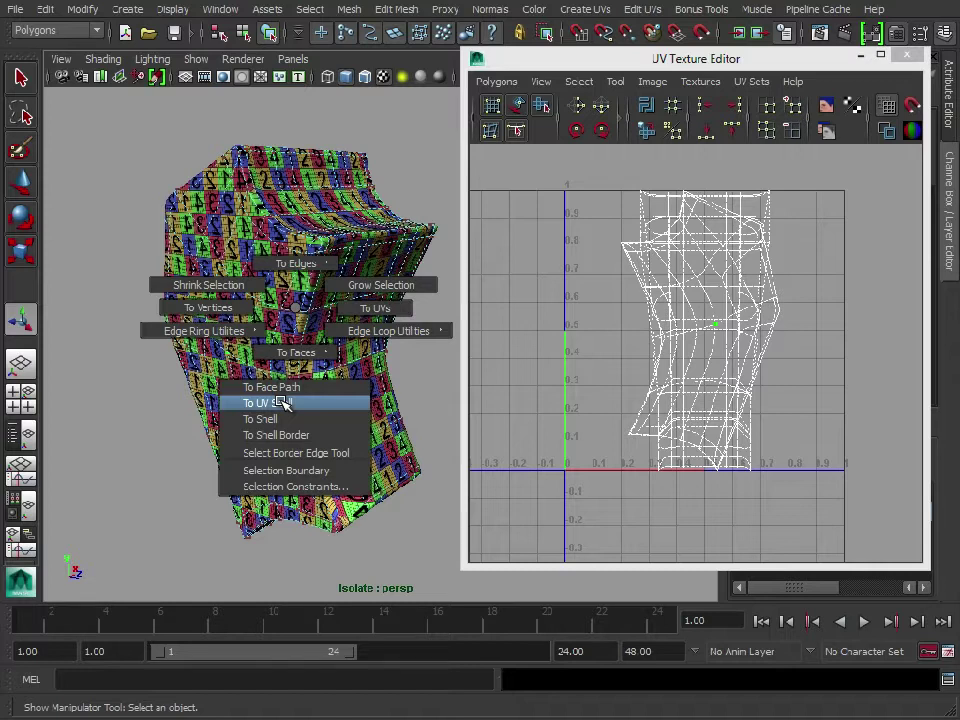
{"action": "right_click_drag", "start_coordinate": [284, 403], "coordinate": [282, 402], "text": "ctrl"}
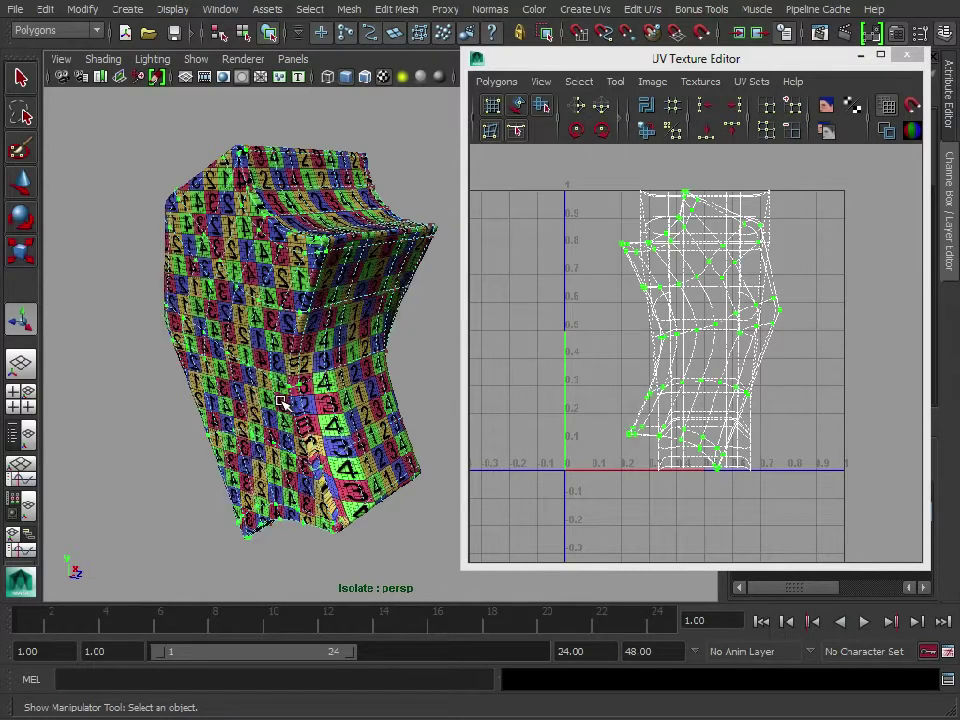
{"action": "left_click", "coordinate": [496, 81]}
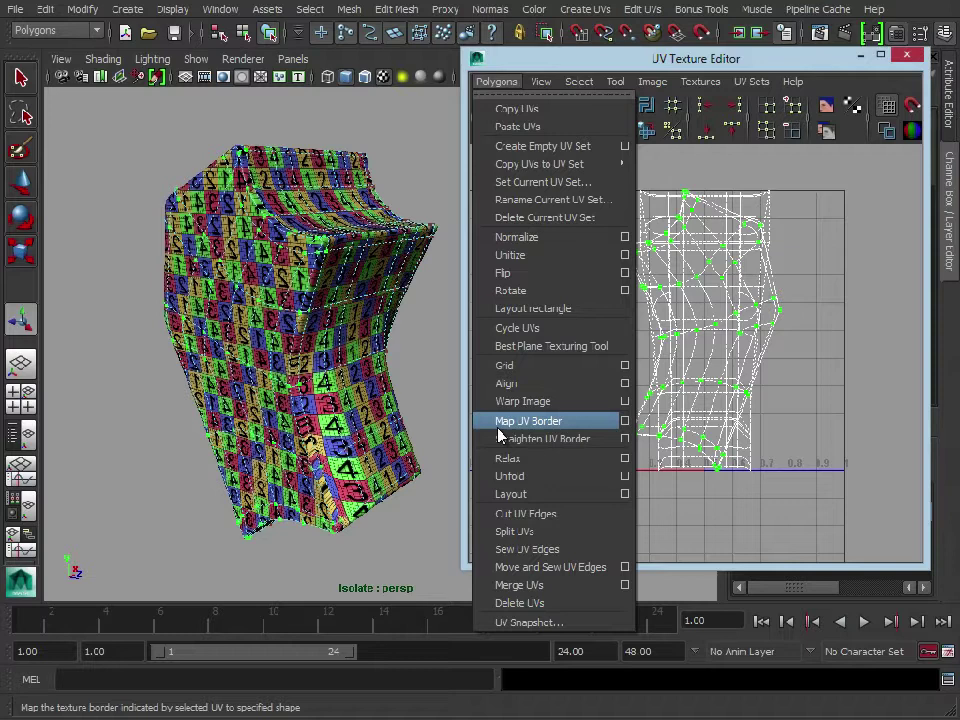
{"action": "left_click", "coordinate": [623, 274]}
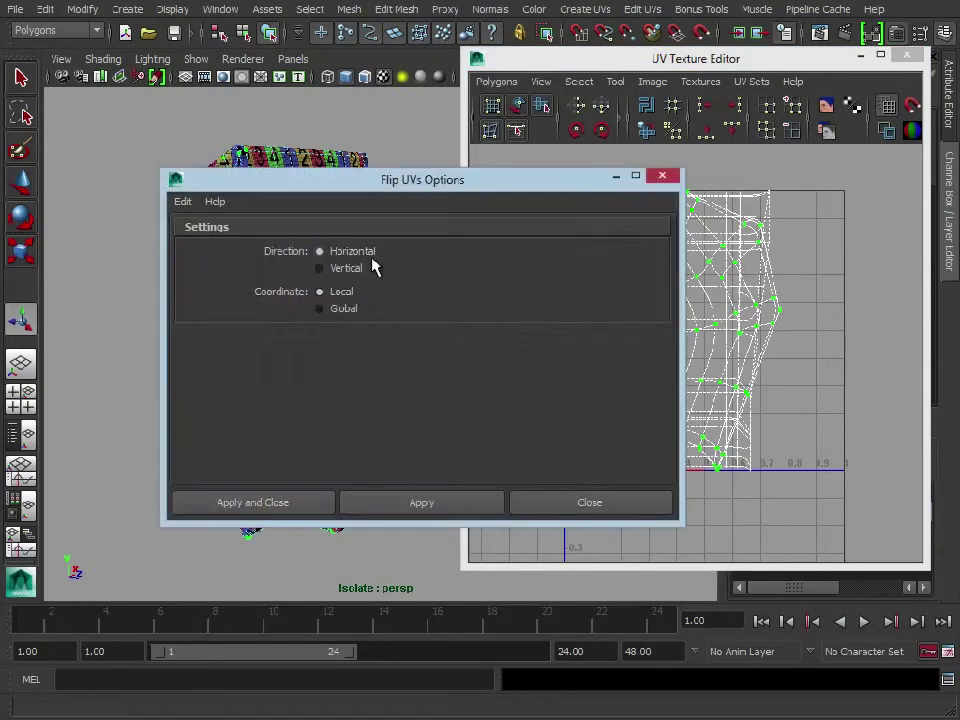
{"action": "left_click", "coordinate": [366, 504]}
{"action": "left_click", "coordinate": [590, 502]}
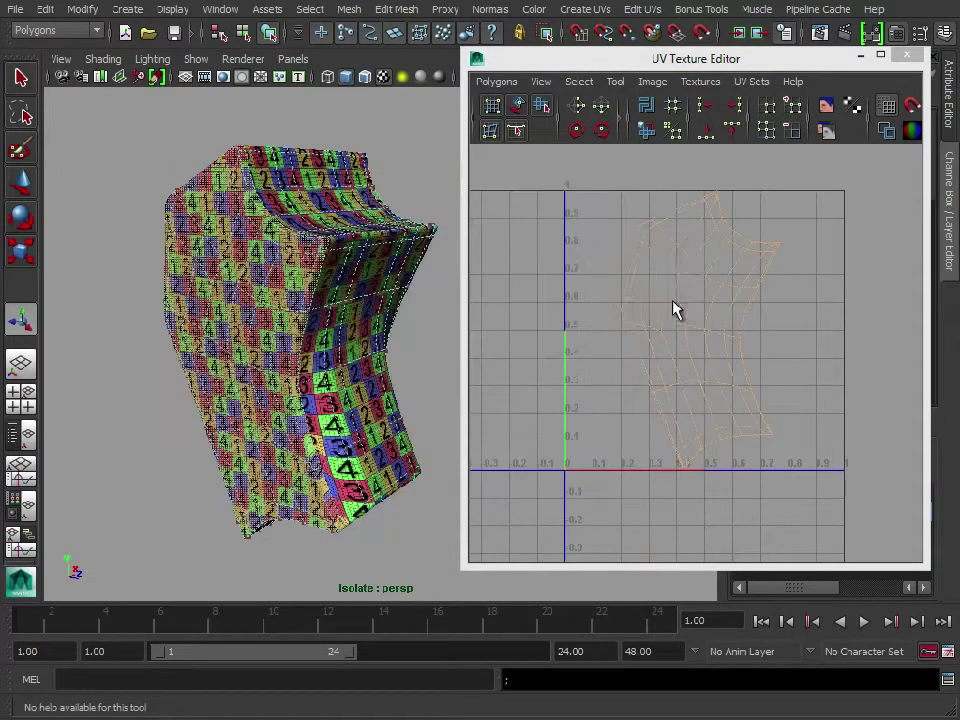
Move the flipped side shell in the negative U direction, clear of the overlapping shells
{"action": "left_click_drag", "start_coordinate": [803, 530], "coordinate": [806, 530]}
{"action": "key", "text": "w"}
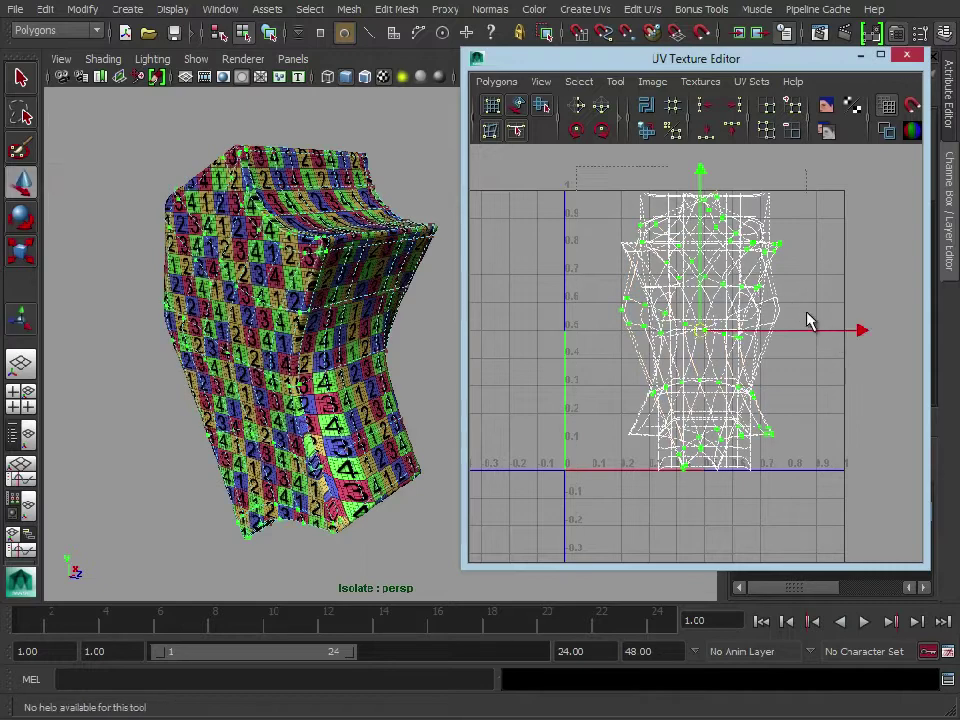
{"action": "left_click_drag", "start_coordinate": [865, 337], "coordinate": [692, 332]}
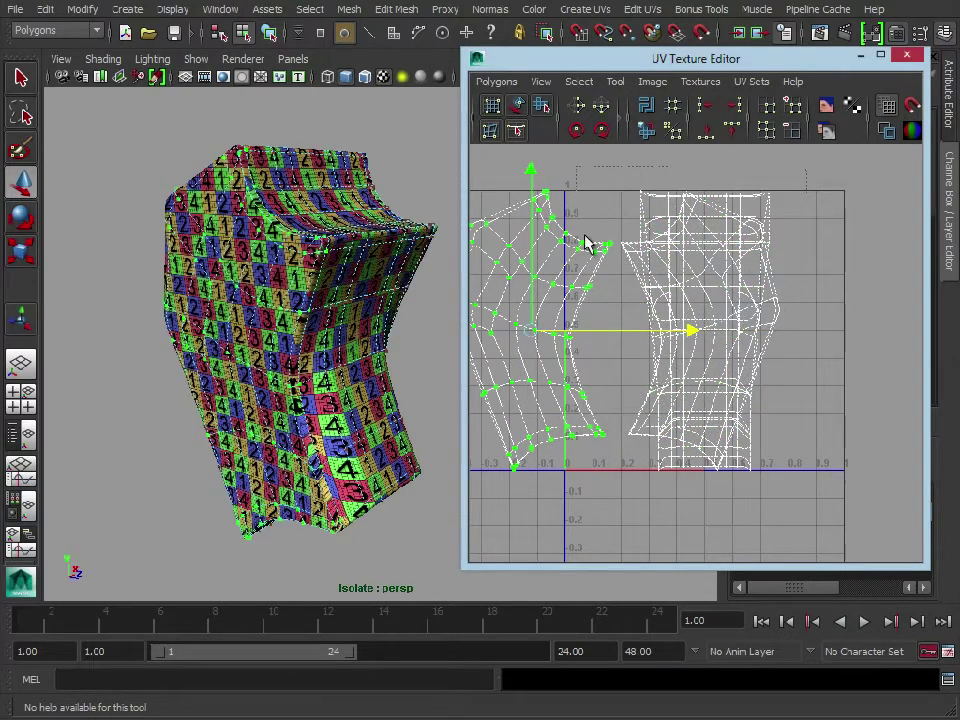
Move both side shells in the negative U direction off the front and back shell, leaving a gap between them
{"action": "left_click_drag", "start_coordinate": [632, 285], "coordinate": [634, 287]}
{"action": "right_click_drag", "start_coordinate": [636, 288], "coordinate": [676, 291], "text": "ctrl"}
{"action": "right_click_drag", "start_coordinate": [866, 362], "coordinate": [684, 355], "text": "alt"}
{"action": "middle_click_drag", "start_coordinate": [785, 349], "coordinate": [904, 338], "text": "alt"}
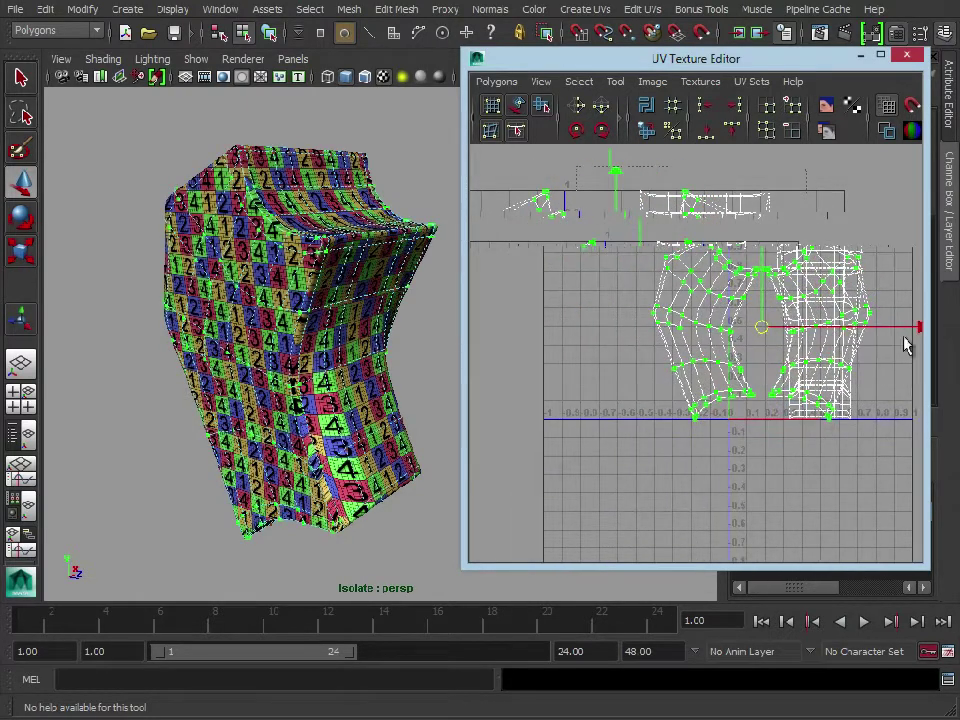
{"action": "left_click_drag", "start_coordinate": [912, 331], "coordinate": [790, 328]}
{"action": "left_click_drag", "start_coordinate": [534, 194], "coordinate": [598, 292]}
{"action": "right_click_drag", "start_coordinate": [598, 292], "coordinate": [694, 251], "text": "ctrl"}
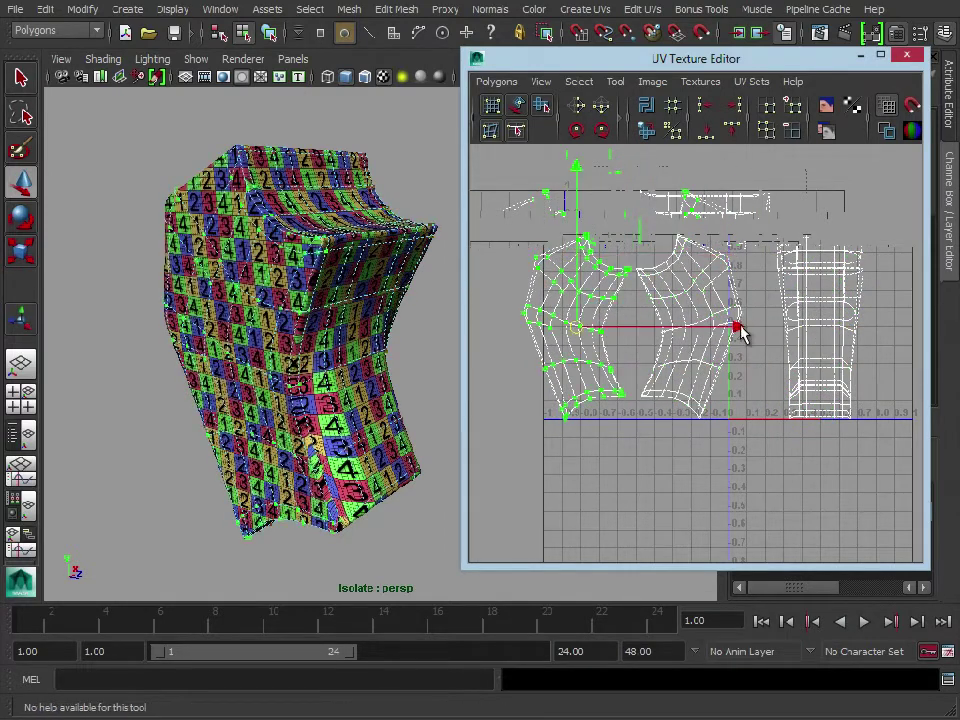
{"action": "left_click_drag", "start_coordinate": [739, 325], "coordinate": [732, 324]}
Try to unfold both side shells together with unselected UVs pinned and a Vertical unfold constraint
{"action": "left_click", "coordinate": [656, 135], "text": "shift"}
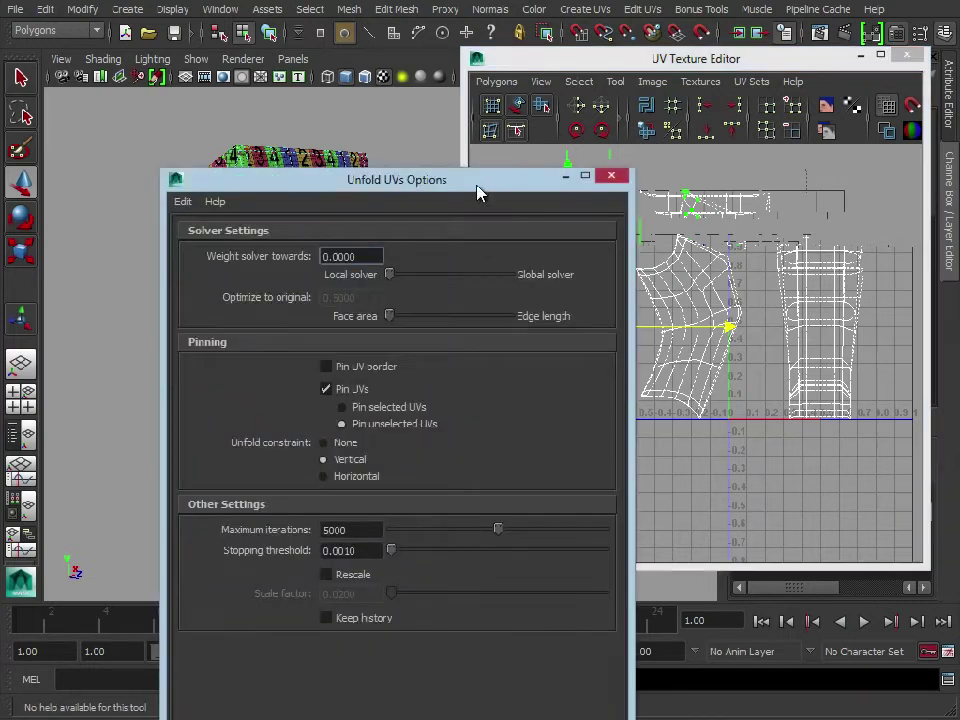
{"action": "left_click_drag", "start_coordinate": [476, 193], "coordinate": [339, 25]}
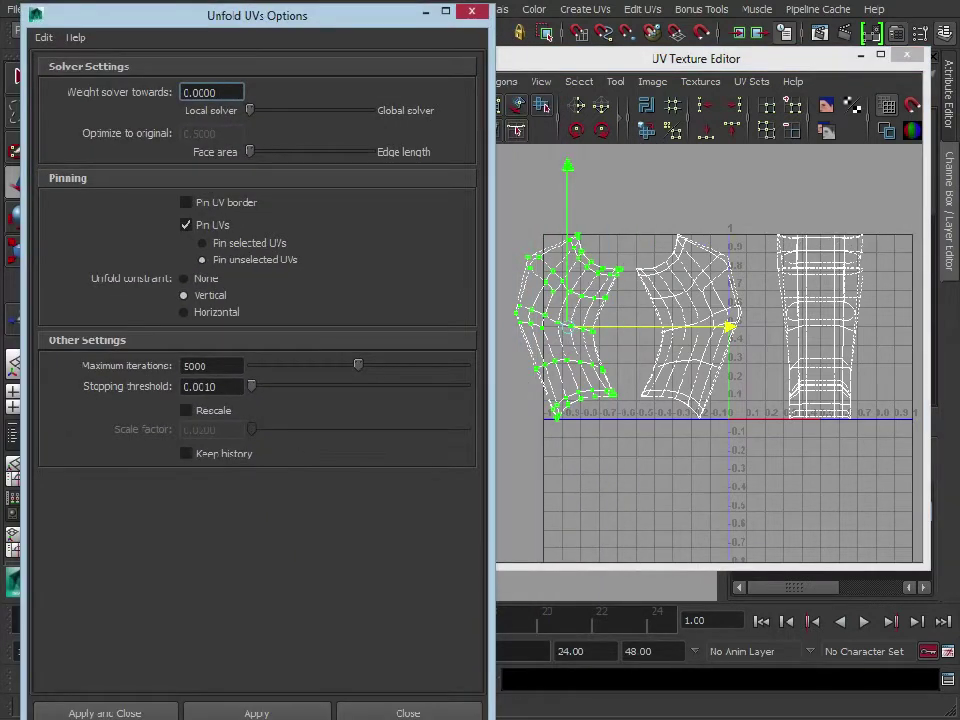
{"action": "left_click_drag", "start_coordinate": [394, 719], "coordinate": [394, 679]}
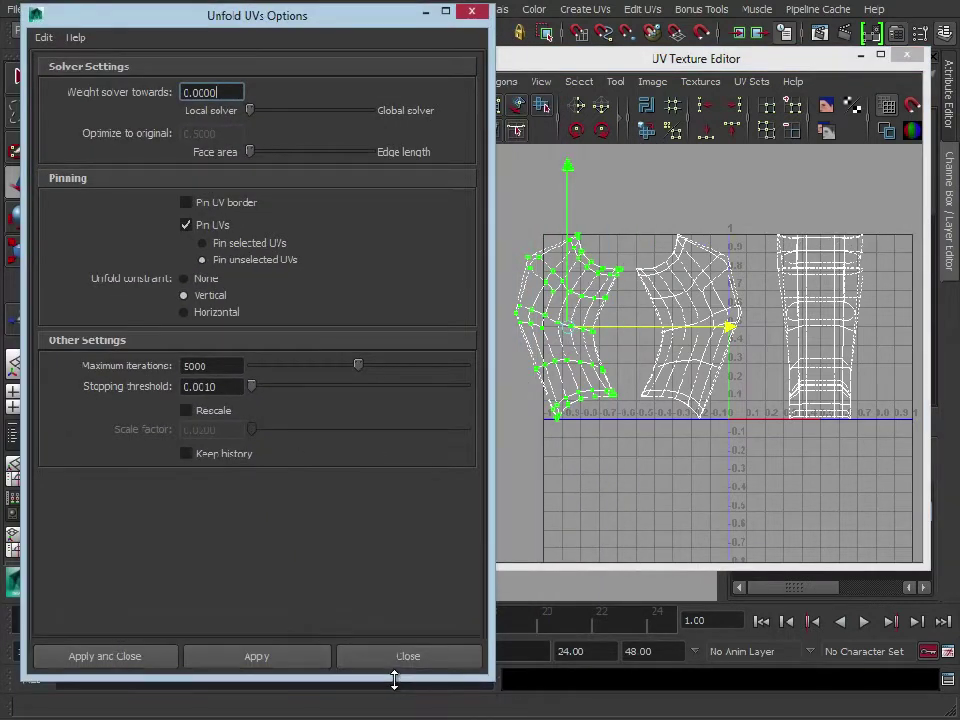
{"action": "left_click", "coordinate": [221, 314]}
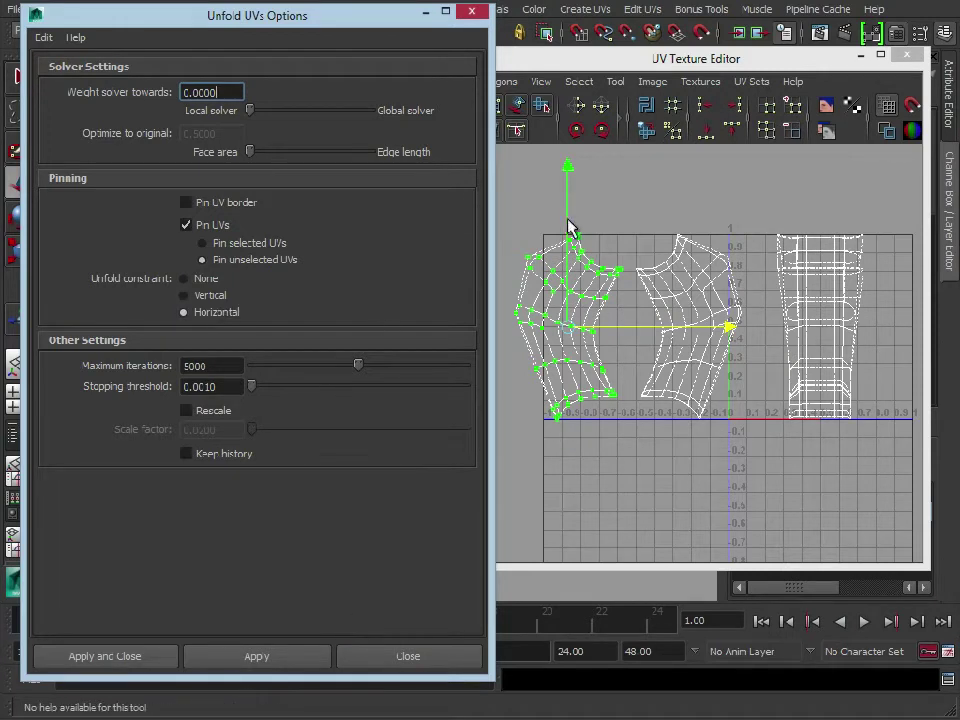
{"action": "left_click_drag", "start_coordinate": [518, 207], "coordinate": [757, 428]}
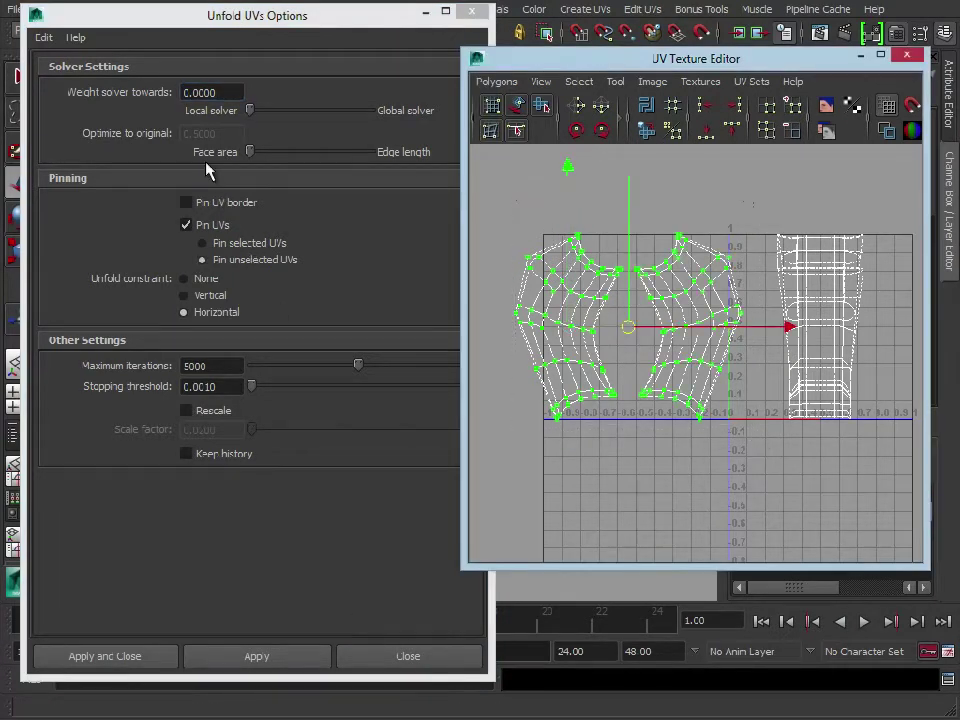
{"action": "left_click", "coordinate": [258, 658]}
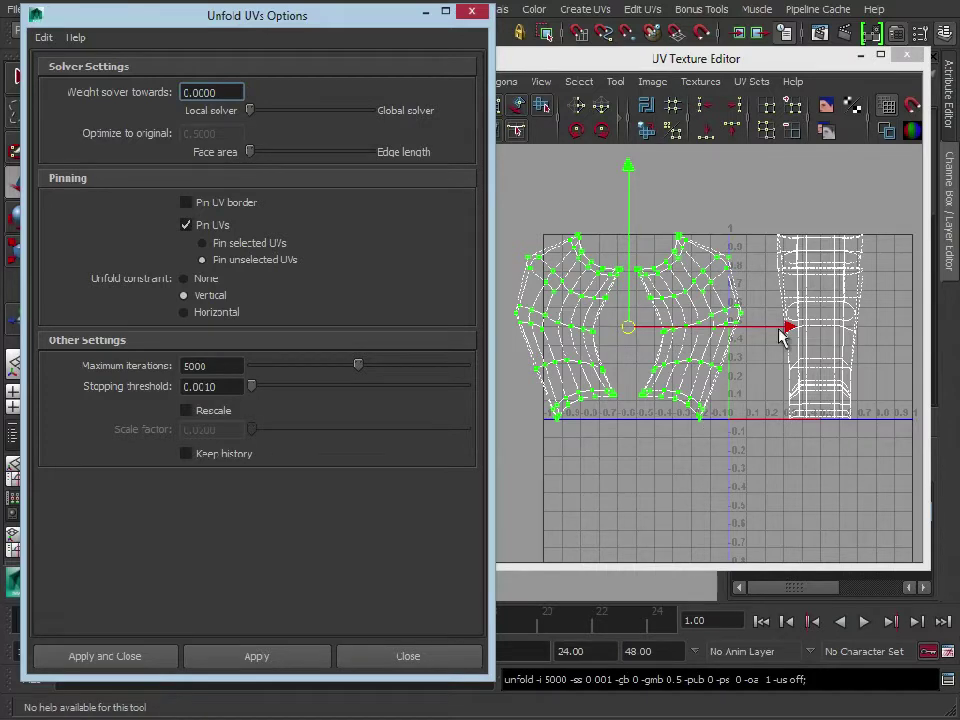
Close the Unfold options and switch the lower leg mesh to edge selection
{"action": "left_click_drag", "start_coordinate": [762, 191], "coordinate": [893, 498]}
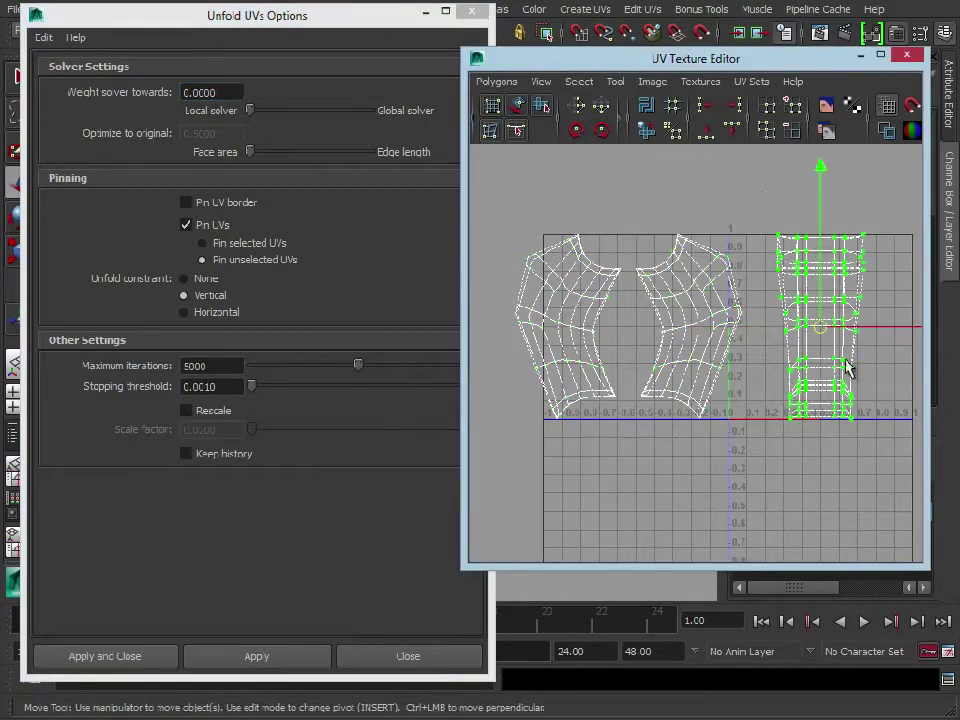
{"action": "left_click", "coordinate": [471, 11]}
{"action": "left_click_drag", "start_coordinate": [385, 325], "coordinate": [348, 368], "text": "alt"}
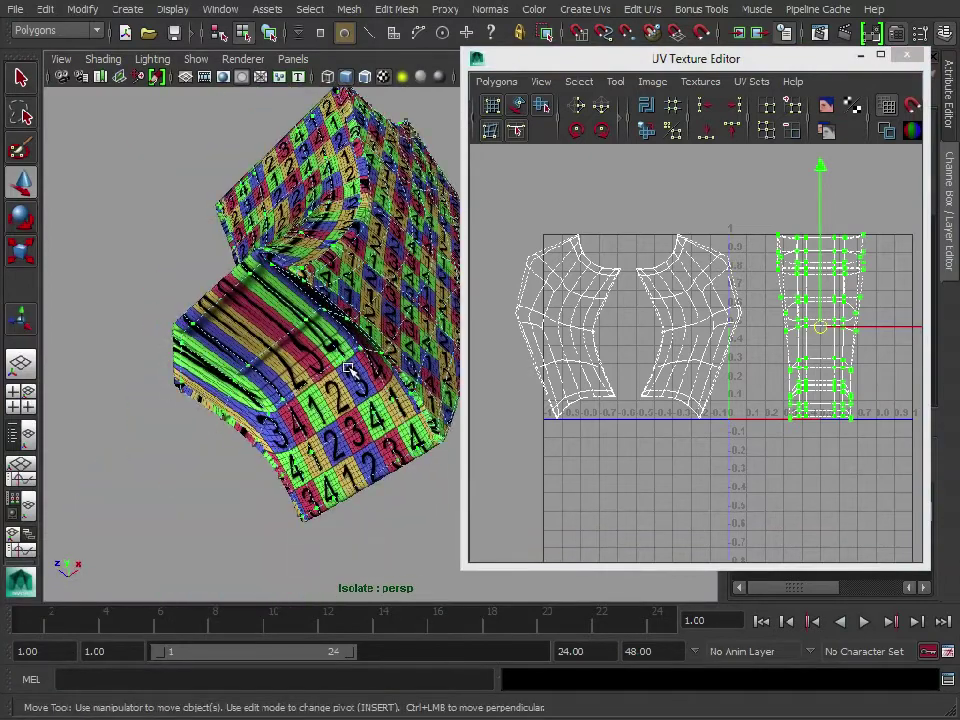
{"action": "right_click_drag", "start_coordinate": [335, 420], "coordinate": [414, 396]}
{"action": "left_click_drag", "start_coordinate": [414, 396], "coordinate": [257, 347], "text": "alt"}
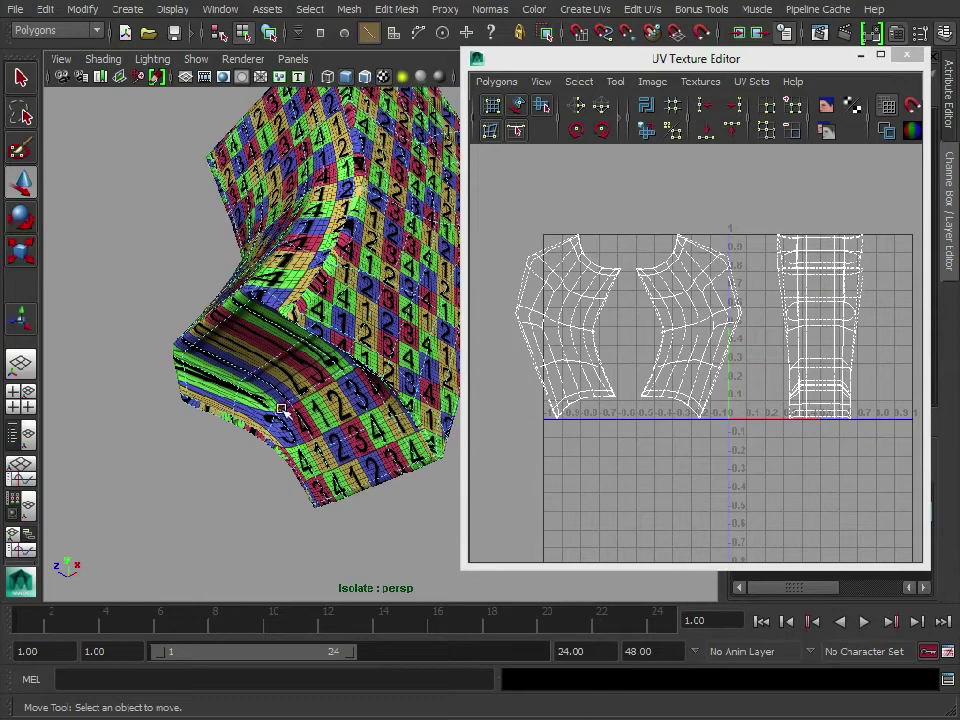
Select the edge loop running around the leg across the top ledge, down the sides and across the underside
{"action": "left_click_drag", "start_coordinate": [390, 198], "coordinate": [350, 383], "text": "alt"}
{"action": "right_click_drag", "start_coordinate": [220, 287], "coordinate": [343, 392], "text": "alt"}
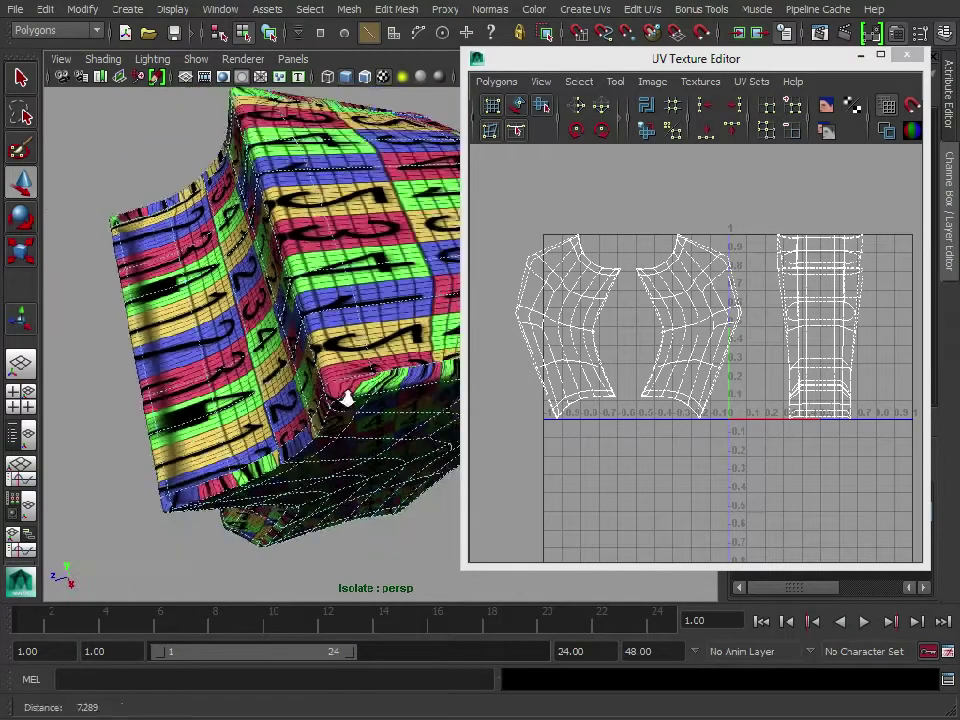
{"action": "left_click_drag", "start_coordinate": [343, 392], "coordinate": [326, 285], "text": "alt"}
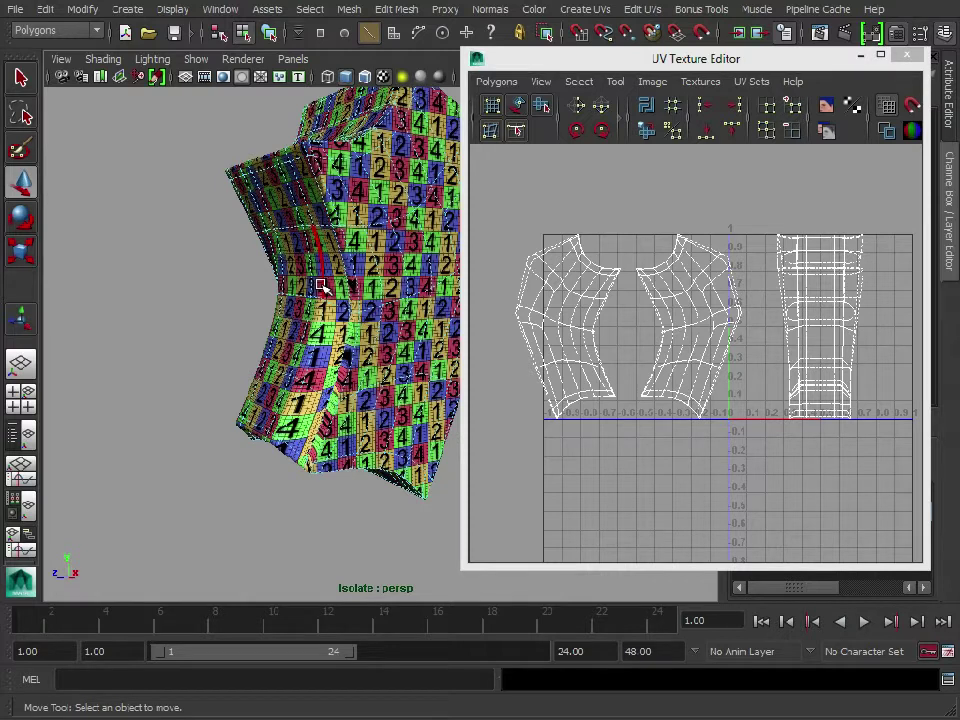
{"action": "left_click_drag", "start_coordinate": [279, 210], "coordinate": [326, 214], "text": "alt"}
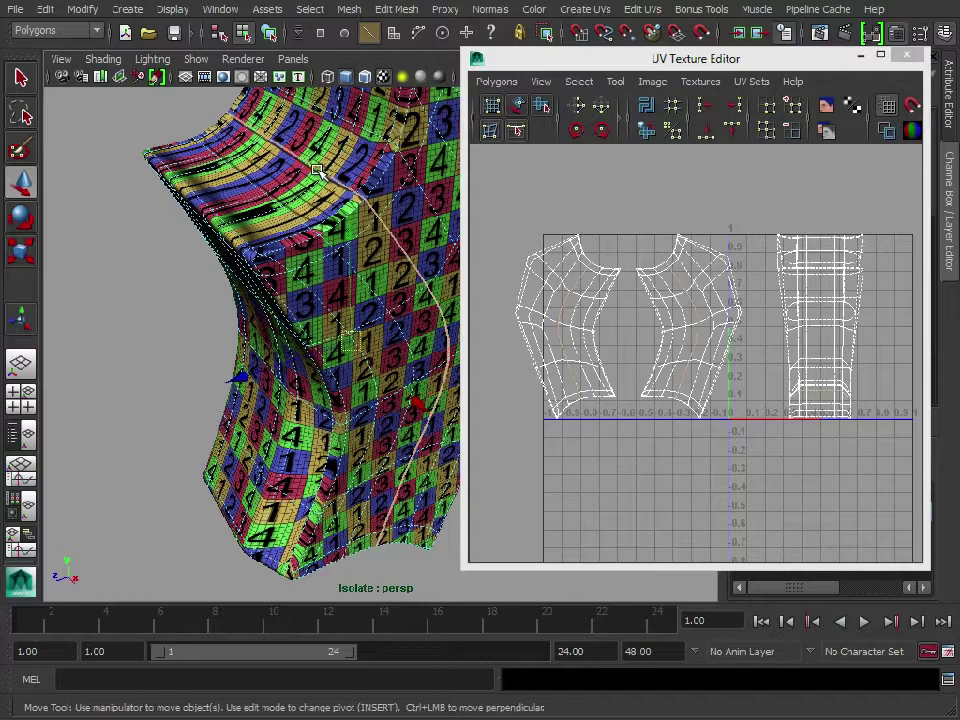
{"action": "left_click_drag", "start_coordinate": [426, 514], "coordinate": [410, 408], "text": "alt"}
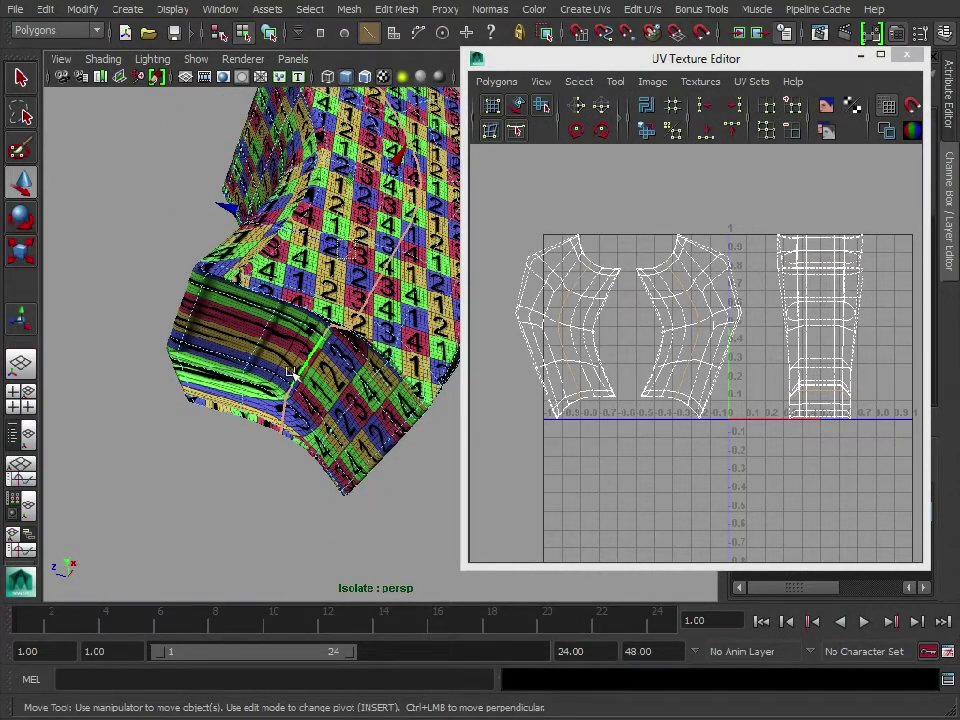
Reduce the selection to the loop's edges crossing the top ledge and the underside, and cut the UVs along them
{"action": "left_click_drag", "start_coordinate": [310, 342], "coordinate": [287, 317], "text": "alt"}
{"action": "right_click_drag", "start_coordinate": [593, 352], "coordinate": [605, 268], "text": "alt"}
{"action": "scroll", "coordinate": [638, 343], "scroll_direction": "up", "scroll_amount": 1}
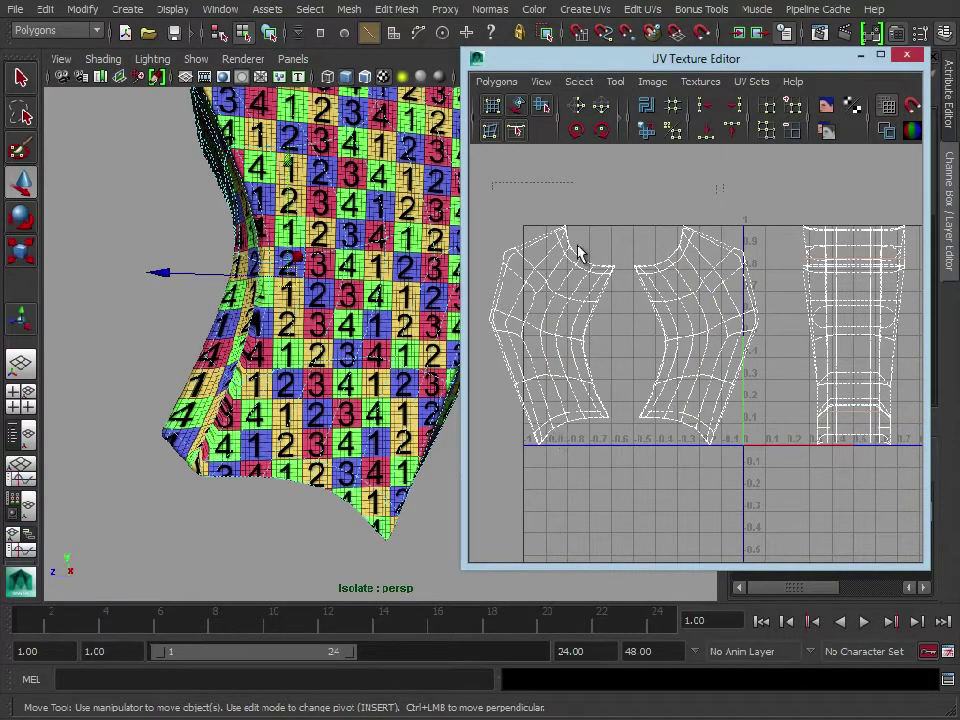
{"action": "left_click_drag", "start_coordinate": [253, 354], "coordinate": [386, 412], "text": "alt"}
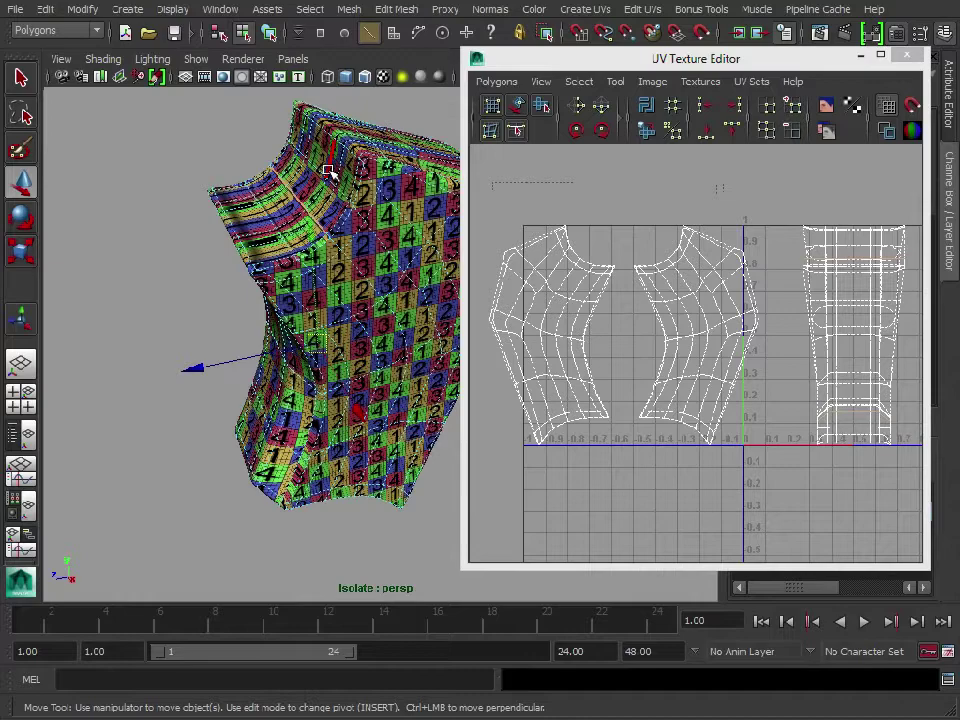
{"action": "left_click_drag", "start_coordinate": [212, 160], "coordinate": [288, 188], "text": "alt"}
{"action": "left_click_drag", "start_coordinate": [276, 280], "coordinate": [215, 280], "text": "alt"}
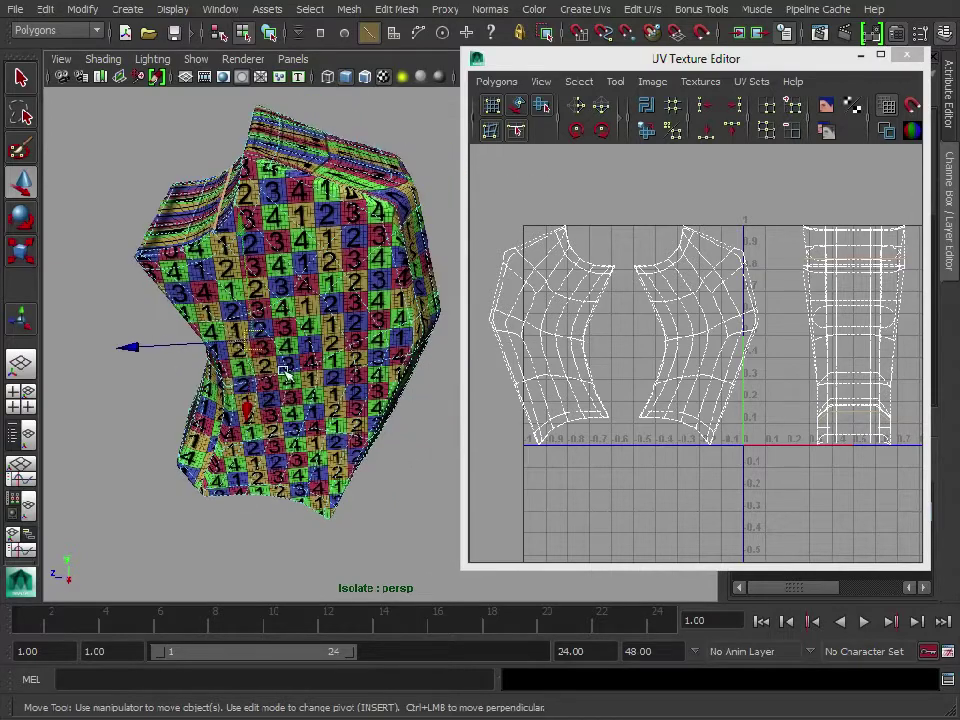
{"action": "left_click_drag", "start_coordinate": [145, 313], "coordinate": [270, 236], "text": "alt"}
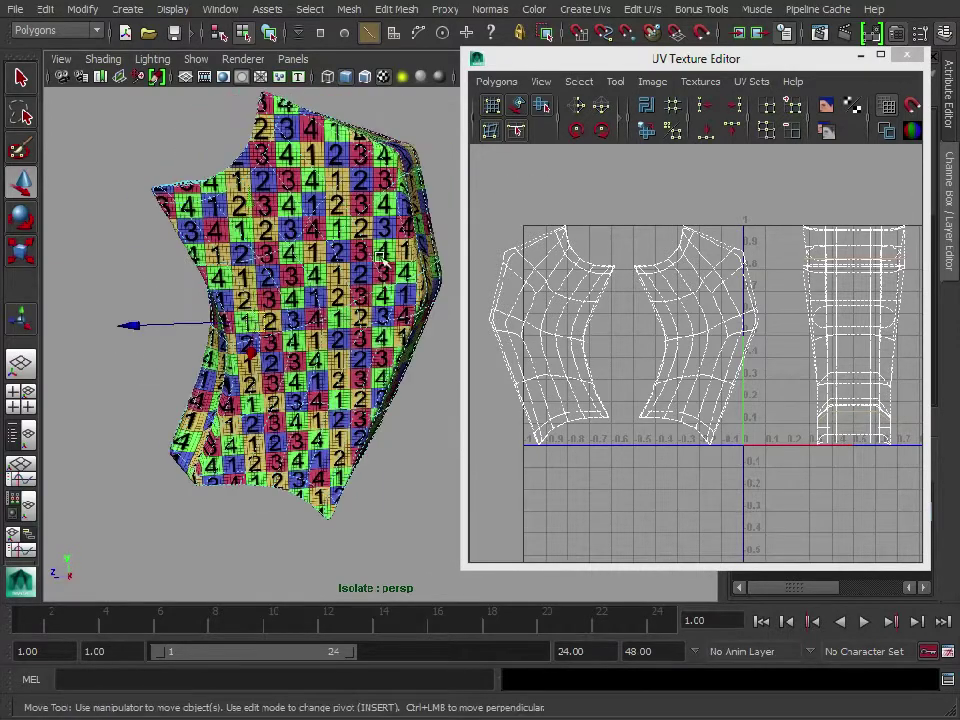
{"action": "left_click_drag", "start_coordinate": [290, 190], "coordinate": [261, 191], "text": "alt"}
{"action": "left_click_drag", "start_coordinate": [237, 273], "coordinate": [336, 370], "text": "alt"}
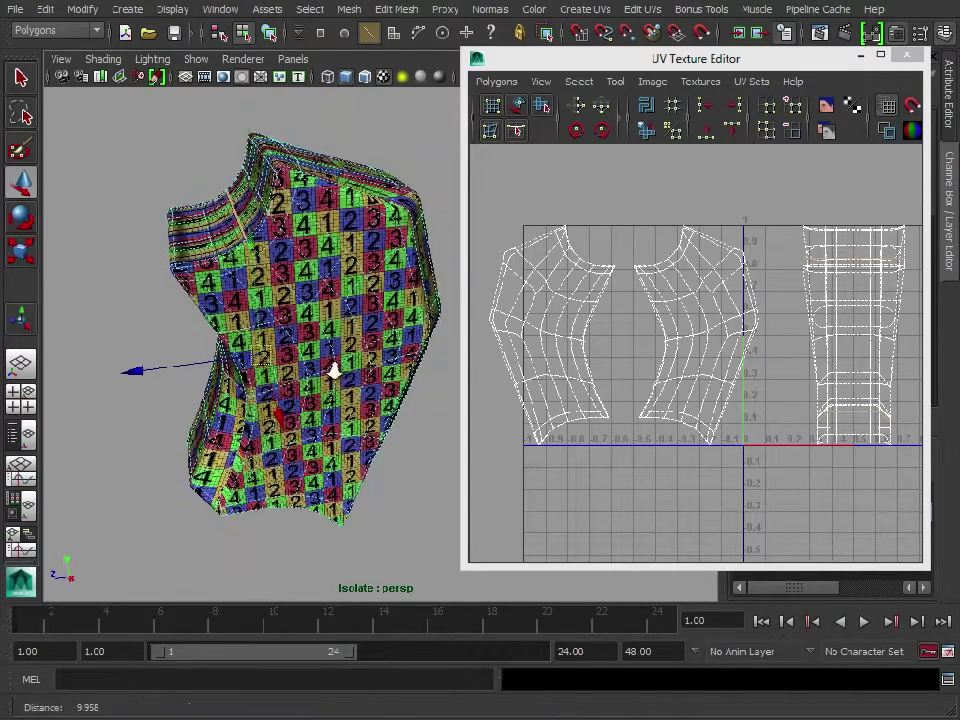
{"action": "left_click", "coordinate": [506, 81]}
{"action": "left_click", "coordinate": [541, 531]}
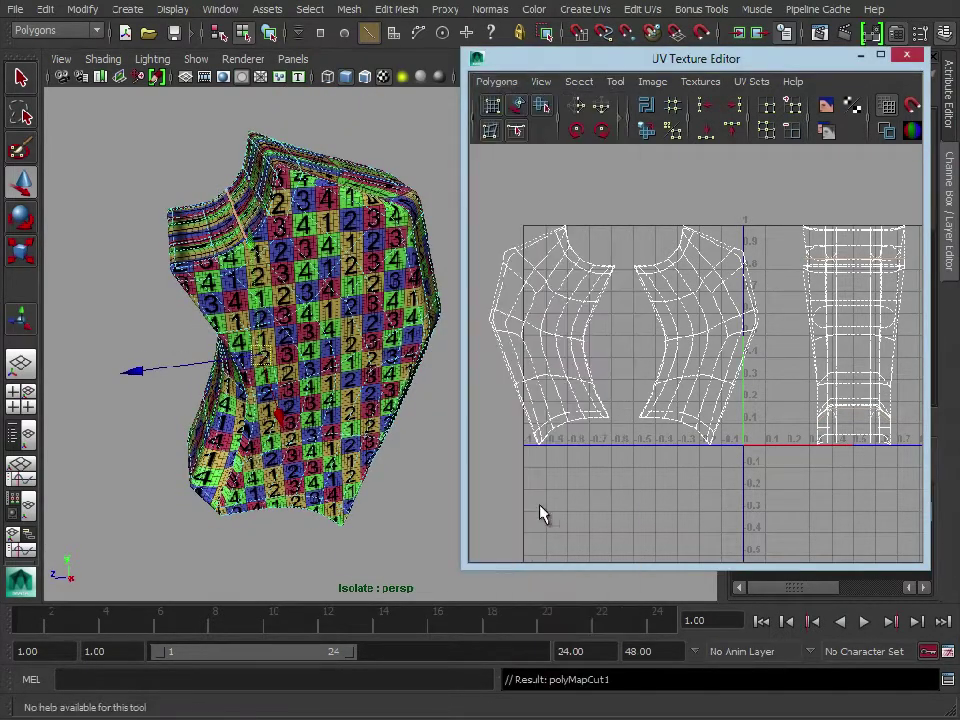
Select one of the two shells separated by the cut and move it upward in V, clear of the other
{"action": "middle_click_drag", "start_coordinate": [814, 336], "coordinate": [767, 336], "text": "alt"}
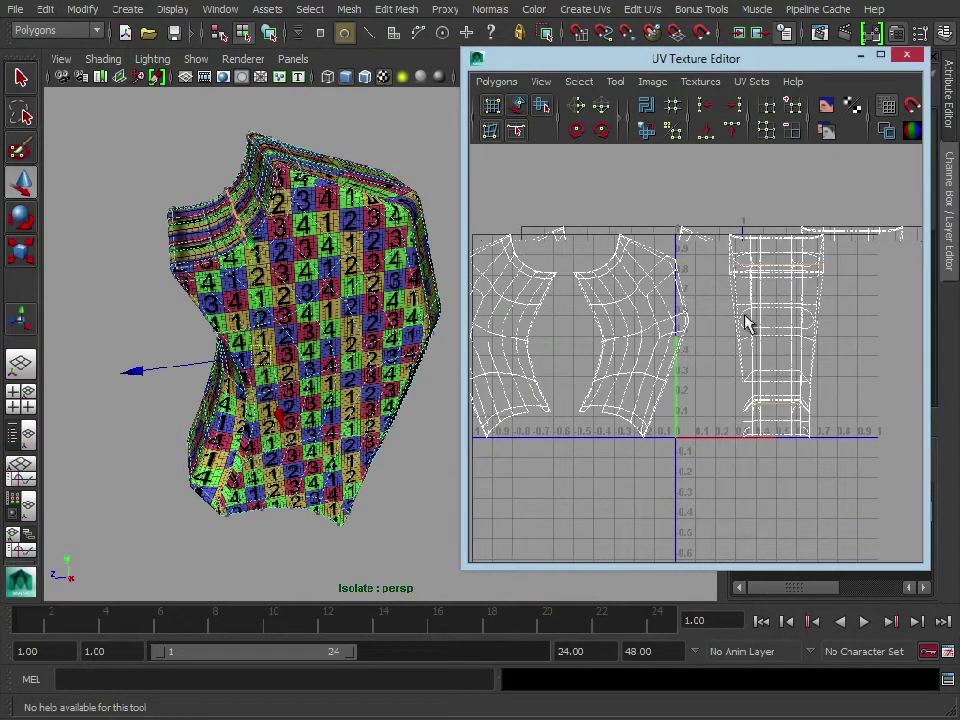
{"action": "left_click", "coordinate": [757, 317]}
{"action": "right_click_drag", "start_coordinate": [763, 326], "coordinate": [859, 274], "text": "ctrl"}
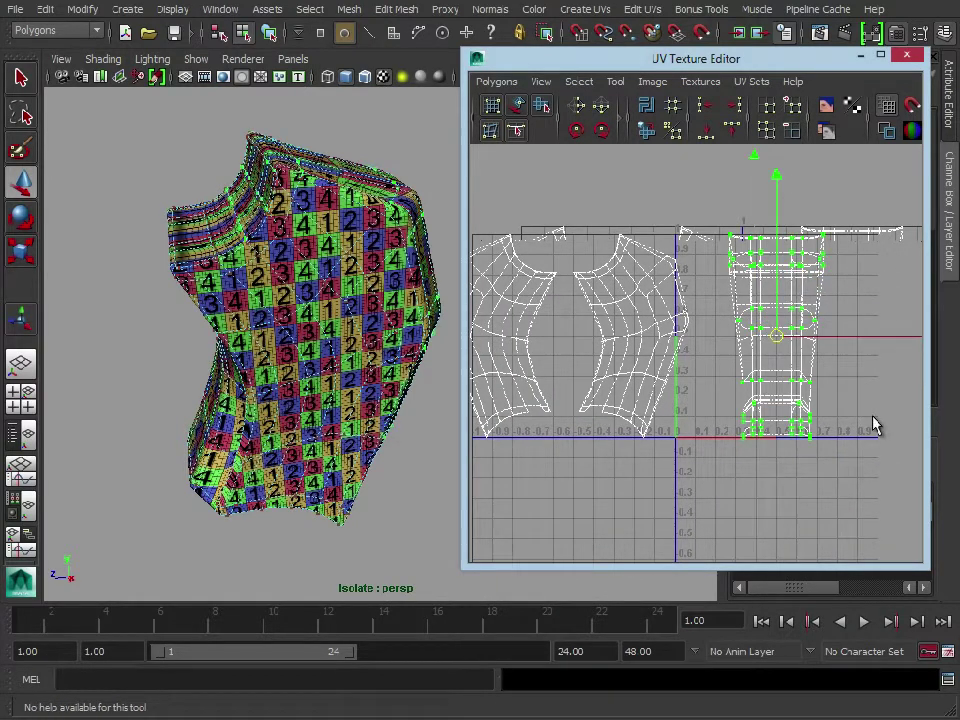
{"action": "right_click_drag", "start_coordinate": [874, 424], "coordinate": [721, 372], "text": "alt"}
{"action": "middle_click_drag", "start_coordinate": [721, 372], "coordinate": [727, 452], "text": "alt"}
{"action": "left_click_drag", "start_coordinate": [761, 279], "coordinate": [735, 129]}
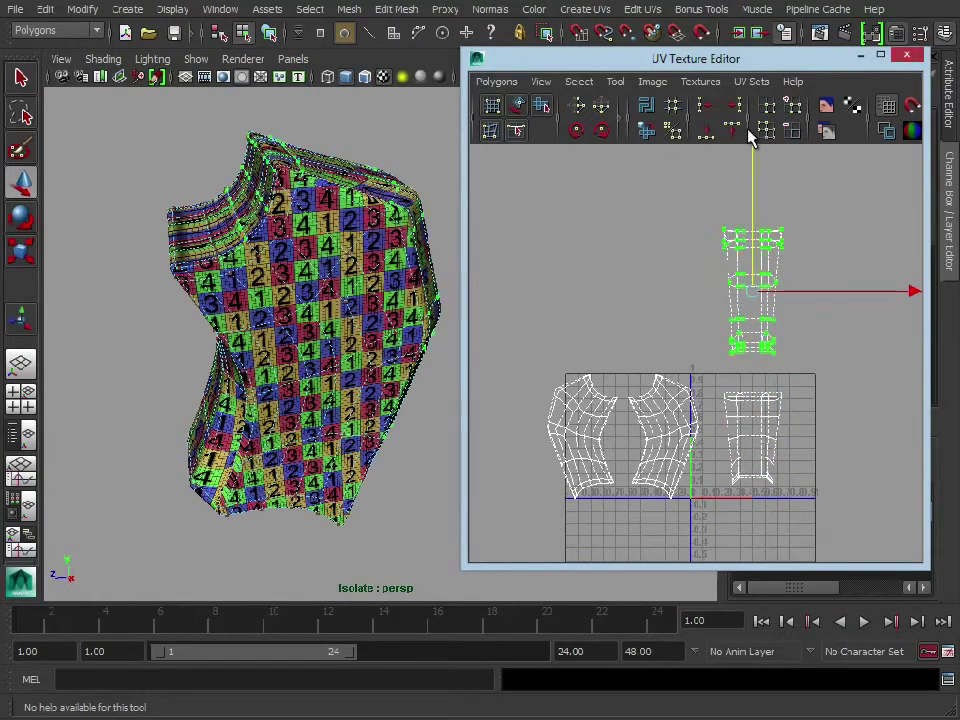
Try to unfold the front and back shells with unselected UVs pinned and a Horizontal unfold constraint
{"action": "middle_click_drag", "start_coordinate": [710, 398], "coordinate": [741, 366], "text": "alt"}
{"action": "right_click_drag", "start_coordinate": [741, 366], "coordinate": [786, 389], "text": "alt"}
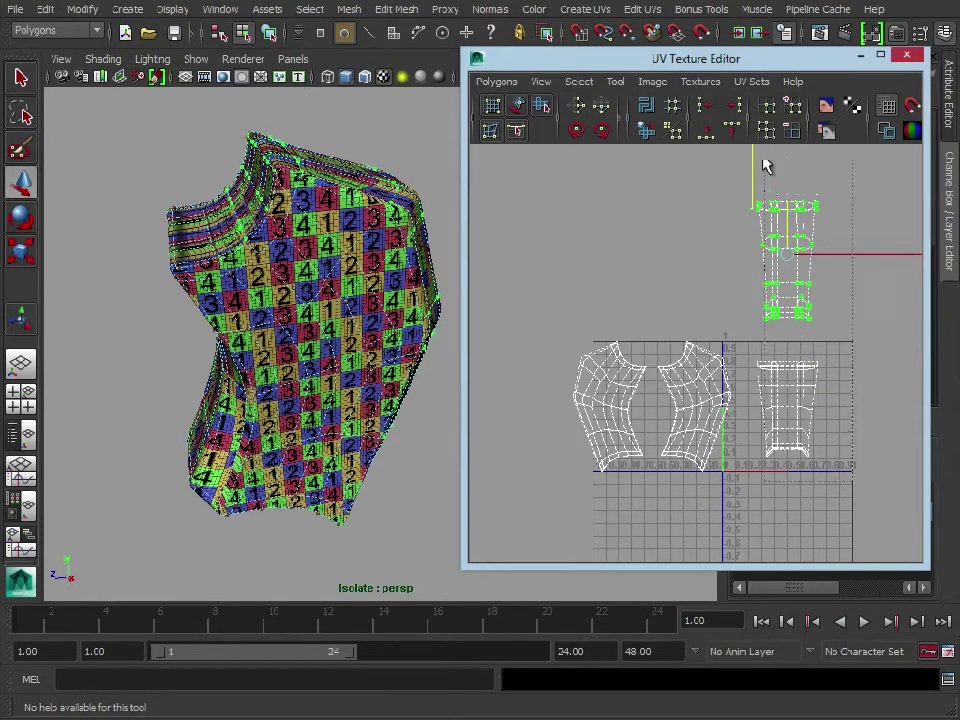
{"action": "left_click", "coordinate": [646, 130]}
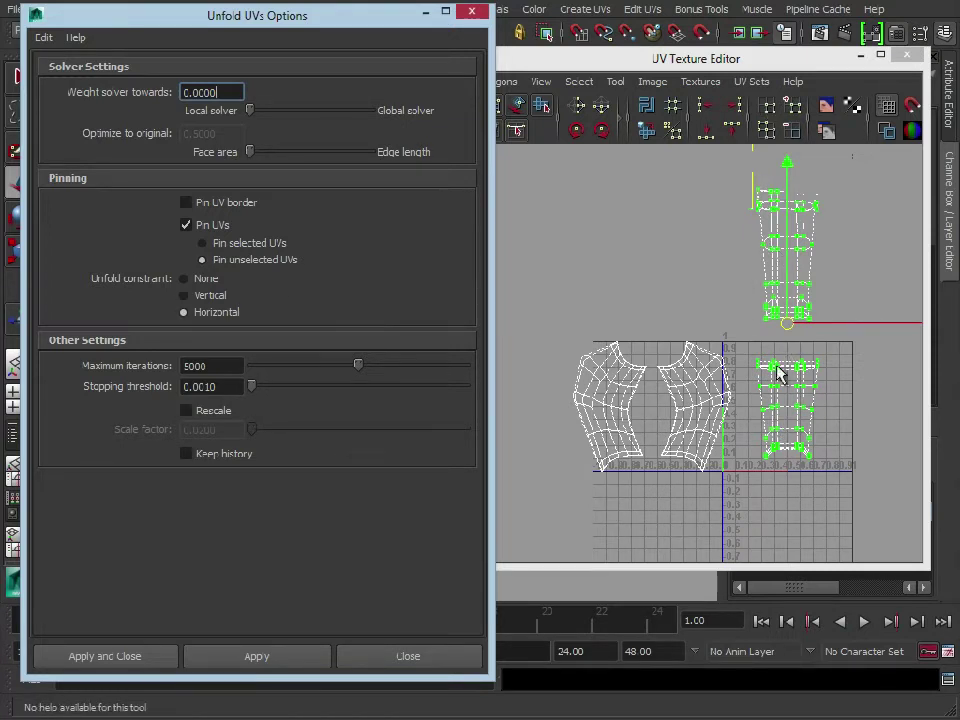
{"action": "left_click", "coordinate": [296, 664]}
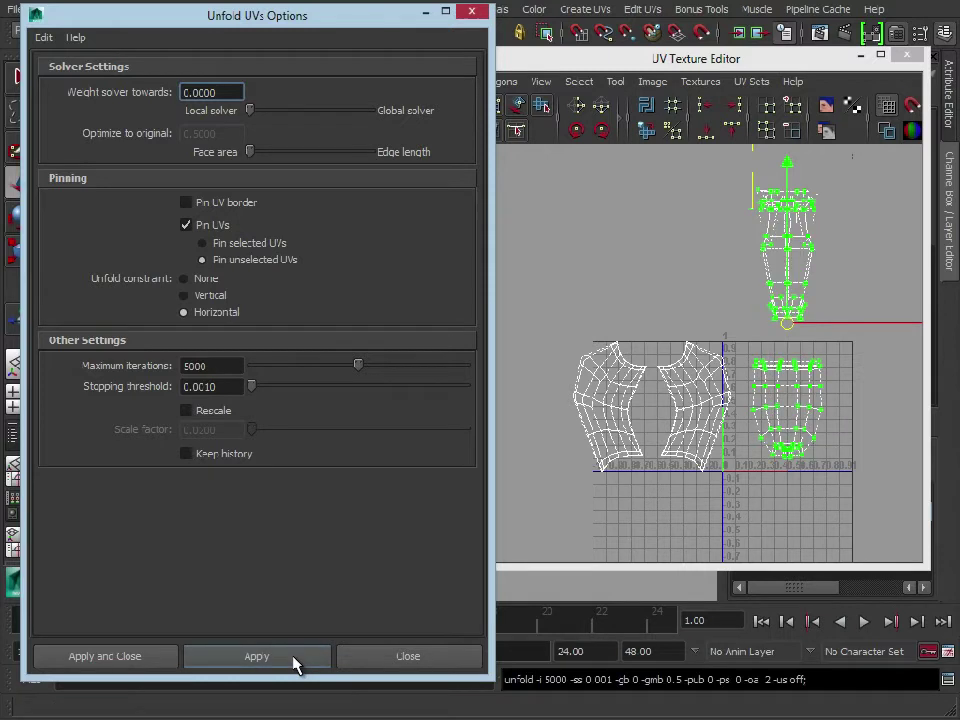
{"action": "left_click", "coordinate": [755, 420]}
{"action": "middle_click_drag", "start_coordinate": [755, 420], "coordinate": [726, 452], "text": "alt"}
{"action": "mouse_move", "coordinate": [726, 452]}
{"action": "right_mouse_down", "text": "alt"}
{"action": "mouse_move", "coordinate": [784, 398]}
{"action": "mouse_move", "coordinate": [731, 465]}
{"action": "right_mouse_up", "text": "alt"}
{"action": "left_click", "coordinate": [408, 656]}
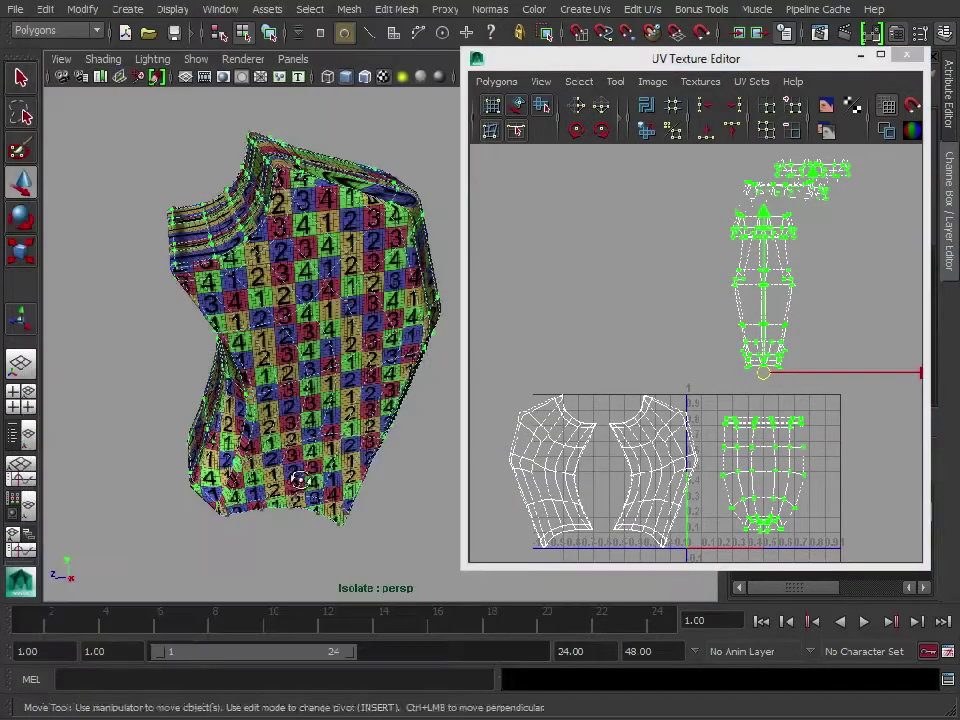
Duplicate the lower leg mesh in object mode and move the copy along X beside the original
{"action": "left_click_drag", "start_coordinate": [282, 369], "coordinate": [340, 386], "text": "alt"}
{"action": "right_click_drag", "start_coordinate": [322, 476], "coordinate": [315, 439]}
{"action": "middle_click_drag", "start_coordinate": [336, 437], "coordinate": [332, 446], "text": "alt"}
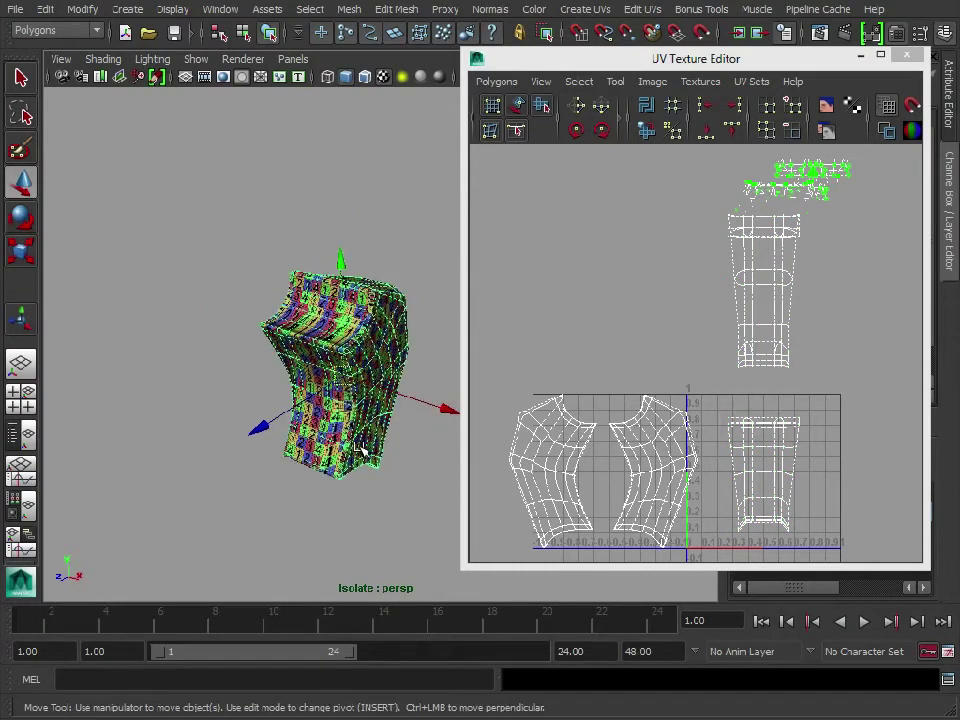
{"action": "key", "text": "ctrl+d"}
{"action": "left_click_drag", "start_coordinate": [440, 407], "coordinate": [283, 356]}
{"action": "middle_click_drag", "start_coordinate": [189, 399], "coordinate": [235, 416], "text": "alt"}
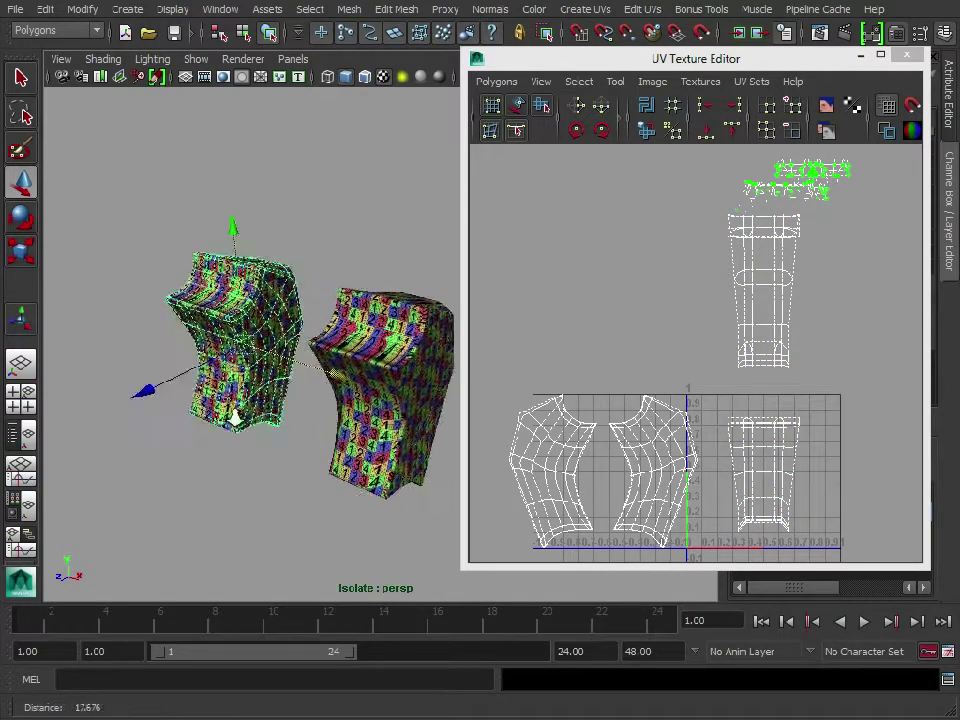
{"action": "left_click_drag", "start_coordinate": [235, 415], "coordinate": [300, 407], "text": "alt"}
Turn off the smooth preview on the duplicate leg and apply Smooth to its mesh
{"action": "key", "text": "1"}
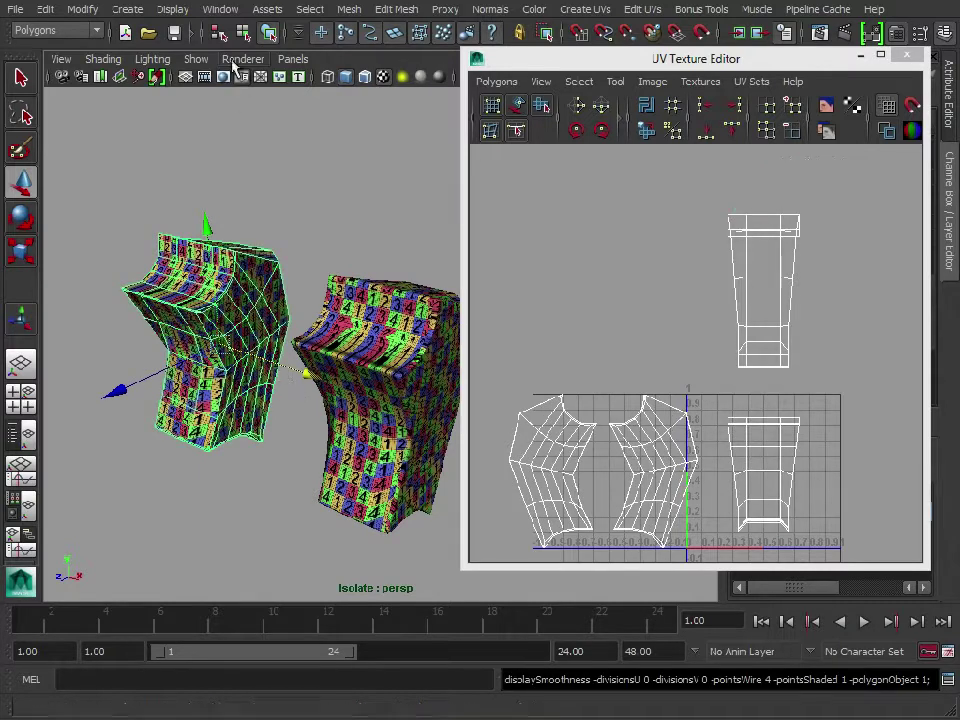
{"action": "left_click", "coordinate": [352, 10]}
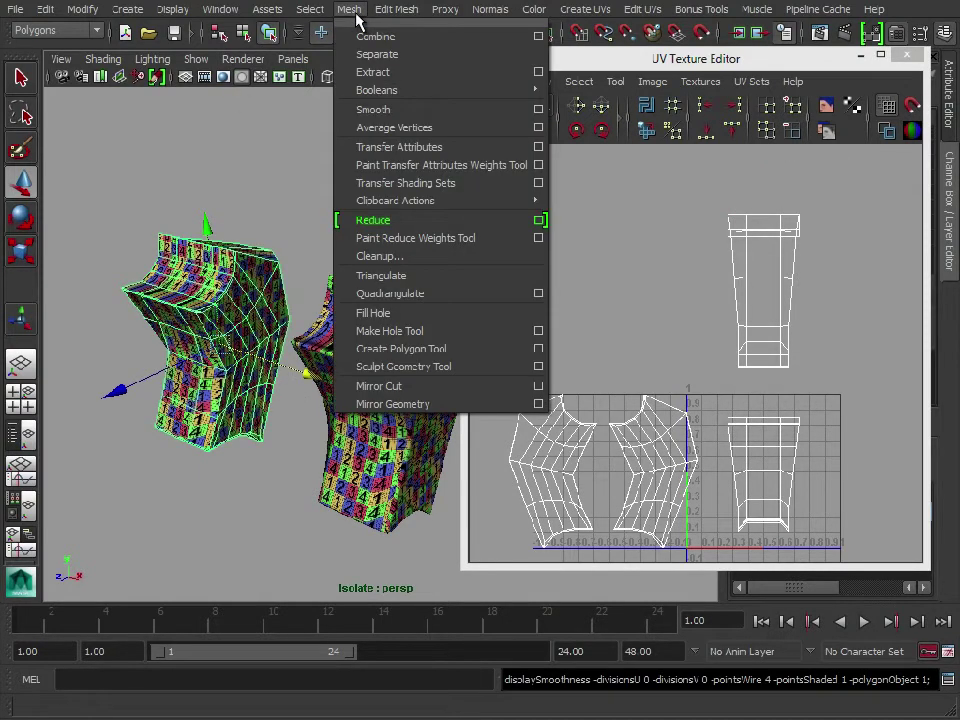
{"action": "left_click", "coordinate": [385, 109]}
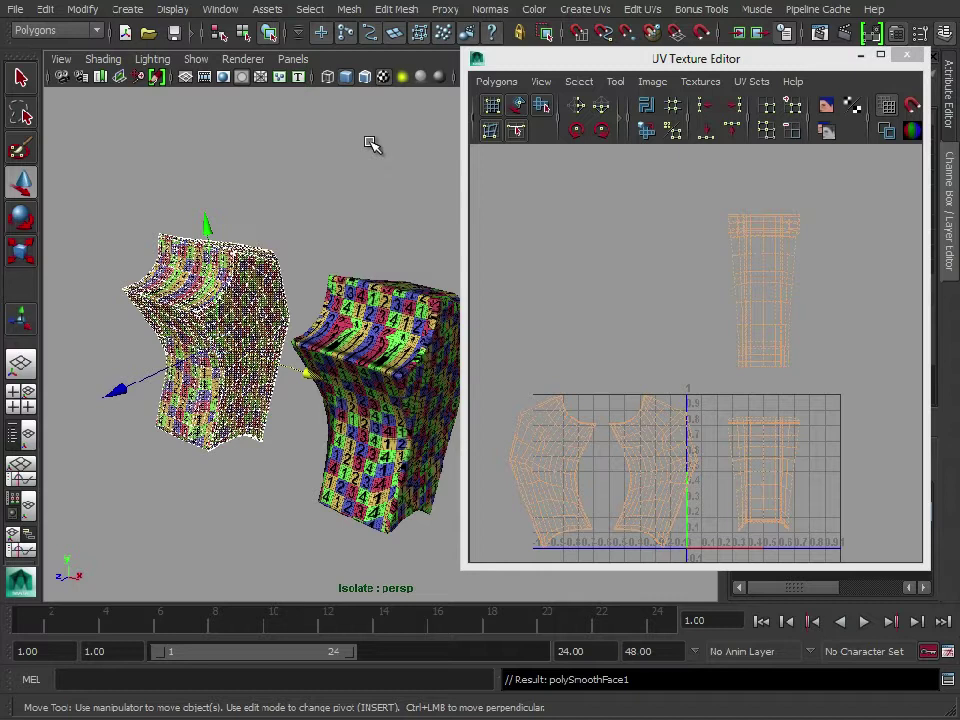
{"action": "left_click", "coordinate": [320, 222]}
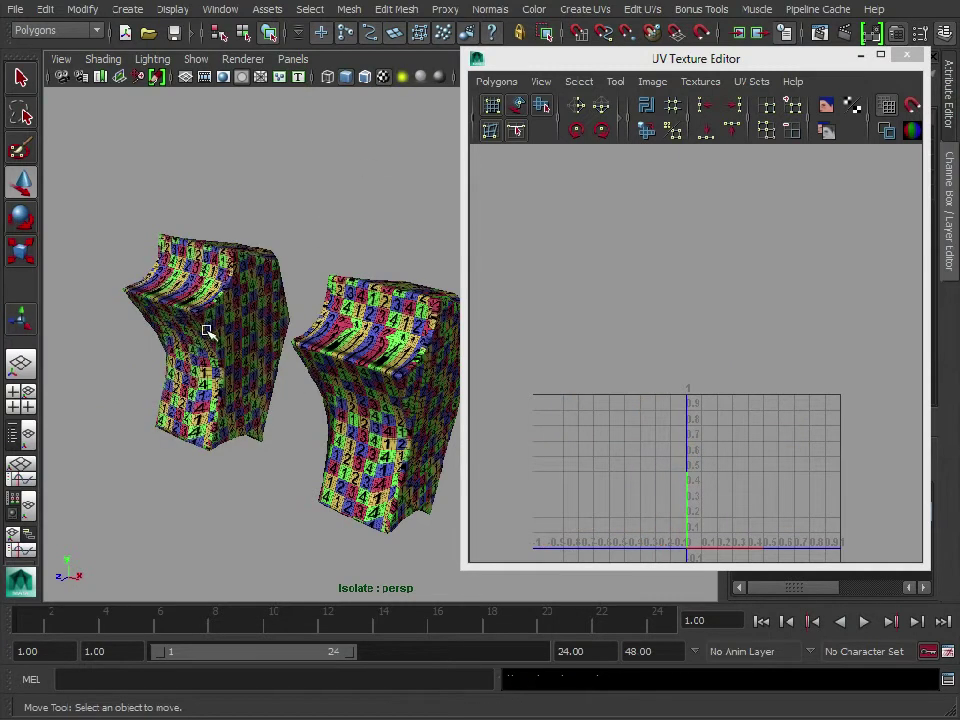
{"action": "left_click", "coordinate": [208, 331]}
{"action": "right_click_drag", "start_coordinate": [720, 279], "coordinate": [793, 279]}
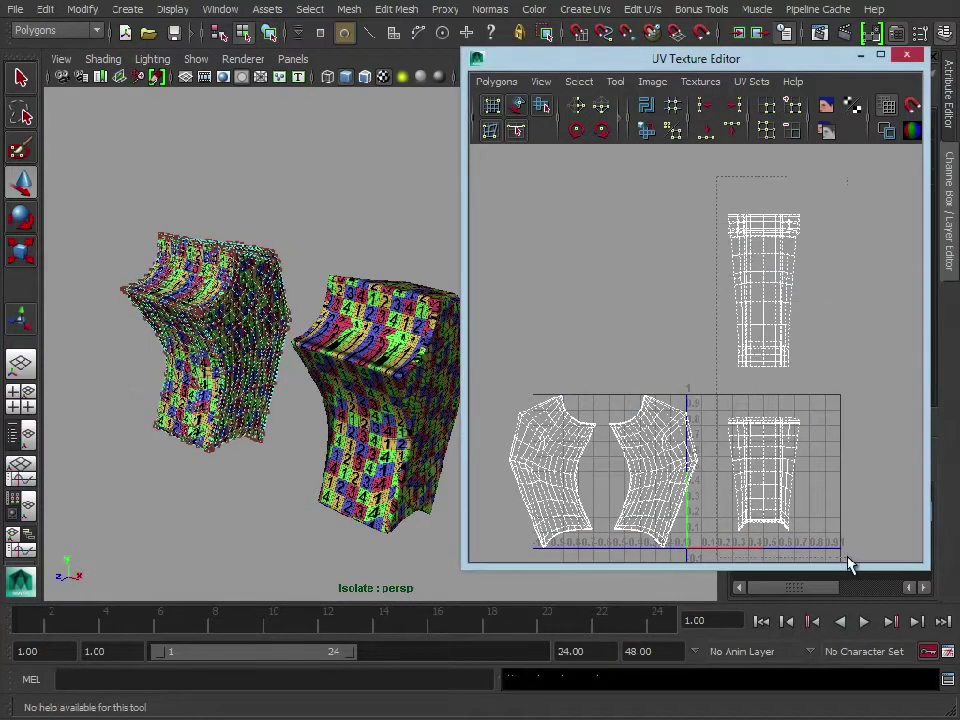
{"action": "left_click", "coordinate": [763, 282]}
{"action": "right_click", "coordinate": [645, 131]}
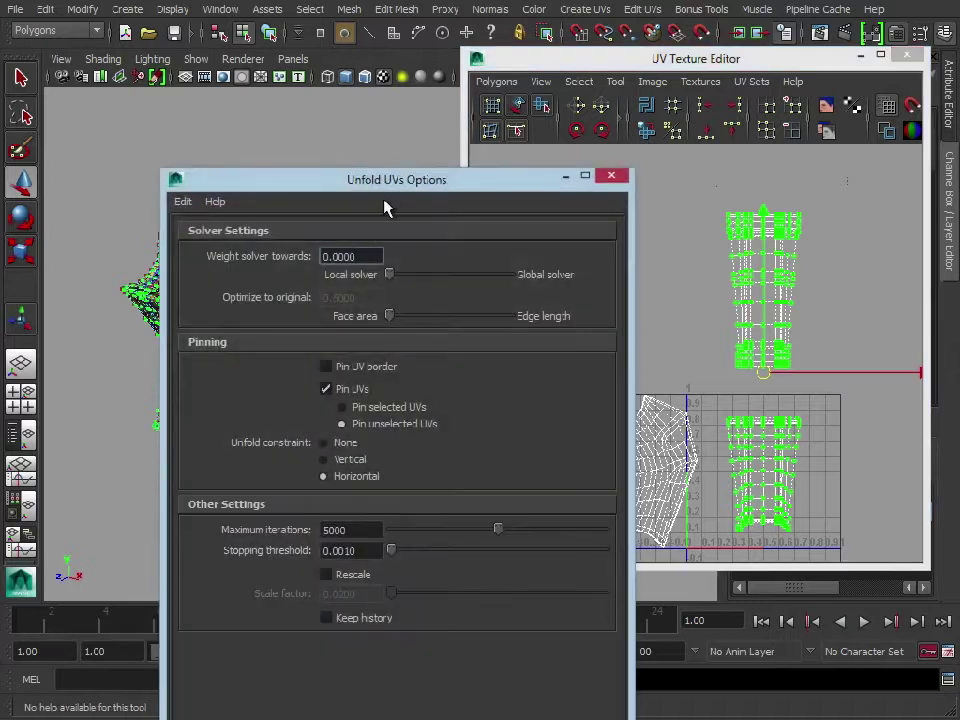
{"action": "left_click_drag", "start_coordinate": [394, 186], "coordinate": [243, 20]}
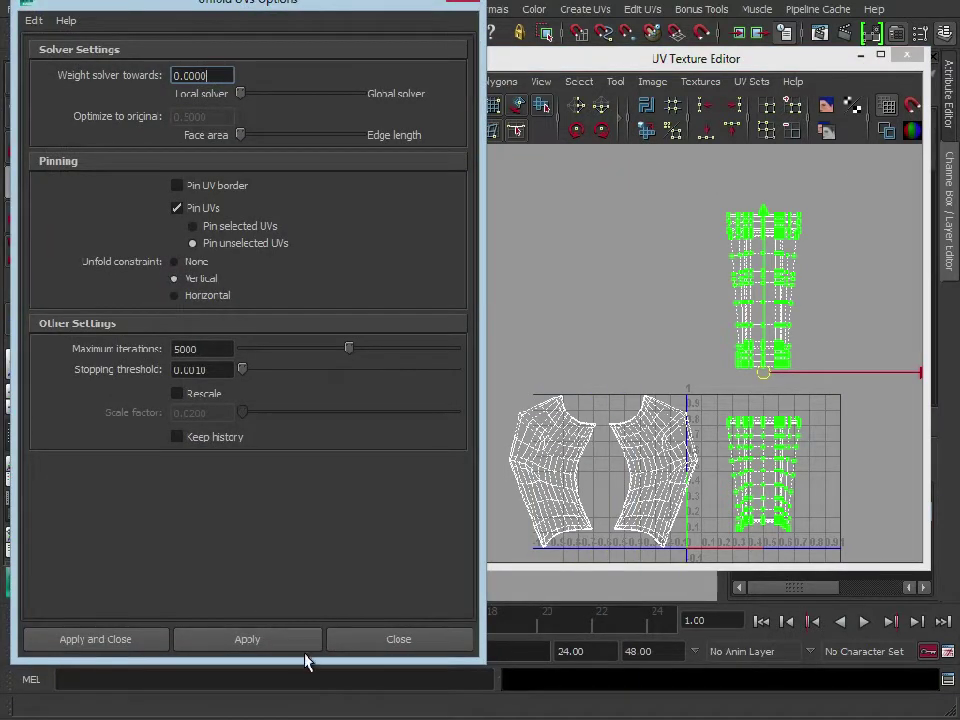
{"action": "left_click", "coordinate": [420, 639]}
{"action": "left_click", "coordinate": [325, 257]}
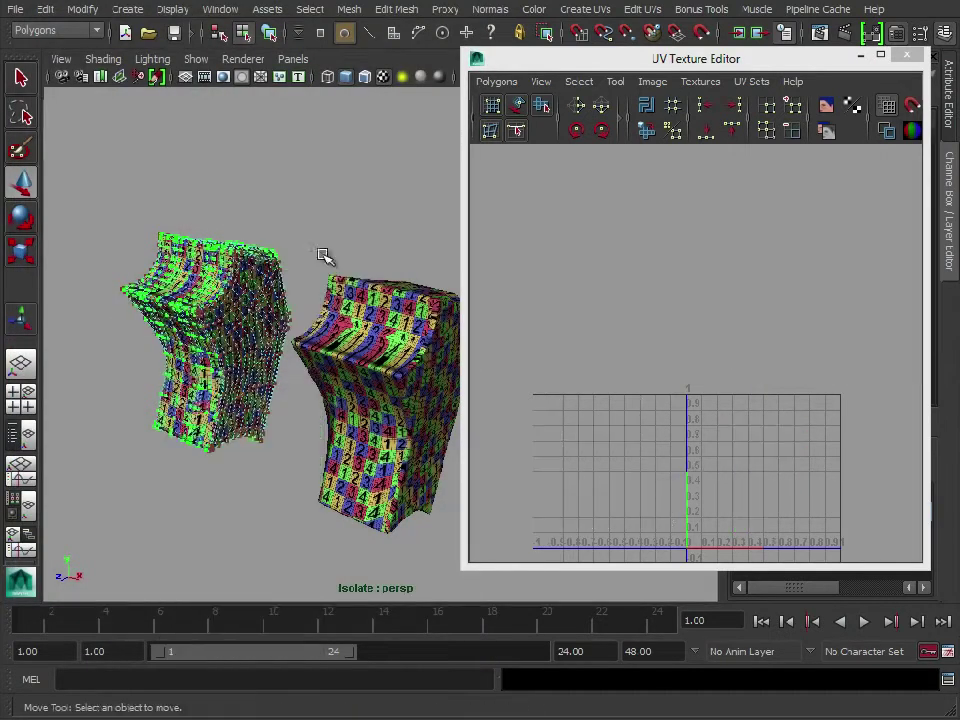
Try to unfold the original low-poly leg's front and back shells with unselected UVs pinned and a Vertical constraint, and undo it
{"action": "left_click", "coordinate": [355, 340]}
{"action": "right_click_drag", "start_coordinate": [765, 301], "coordinate": [836, 300]}
{"action": "left_click_drag", "start_coordinate": [716, 186], "coordinate": [858, 543]}
{"action": "right_click", "coordinate": [646, 130]}
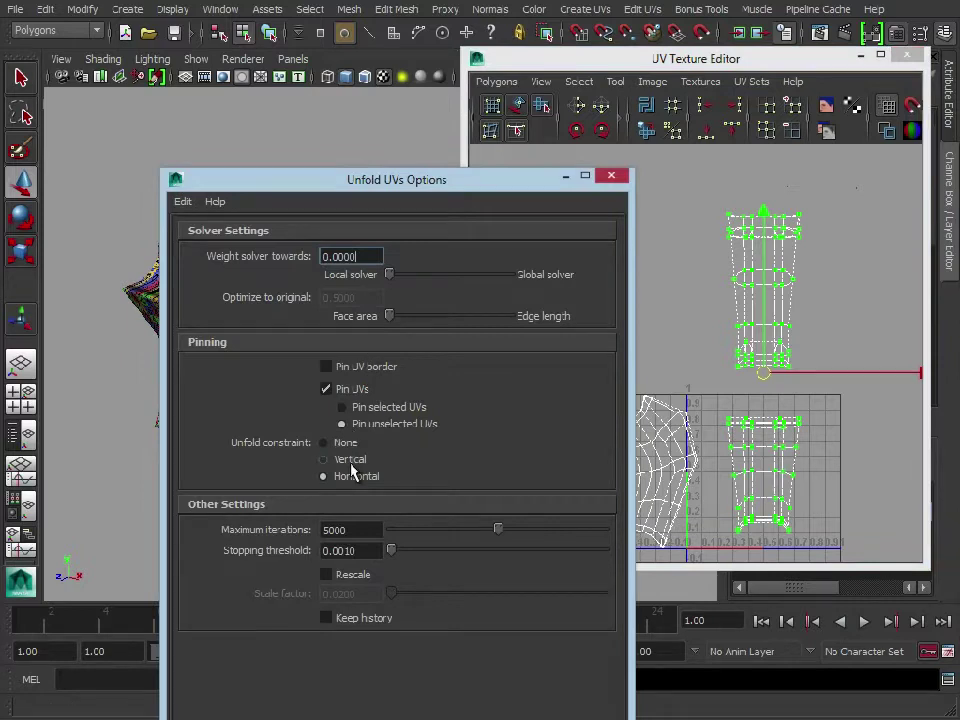
{"action": "left_click", "coordinate": [350, 462]}
{"action": "left_click_drag", "start_coordinate": [489, 175], "coordinate": [359, 32]}
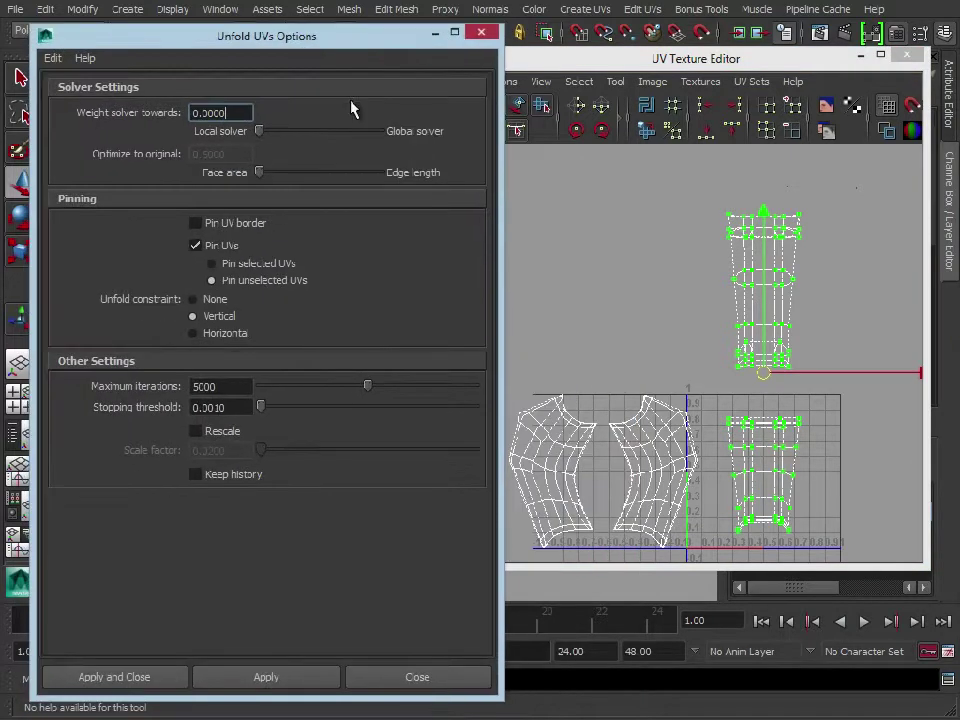
{"action": "left_click", "coordinate": [293, 681]}
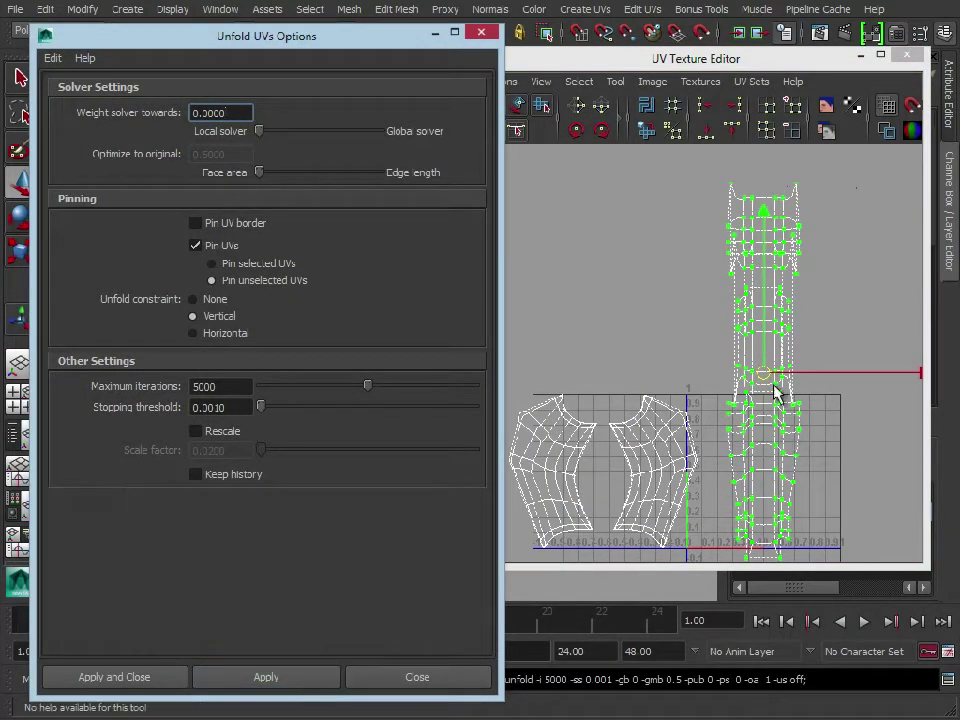
{"action": "left_click", "coordinate": [483, 37]}
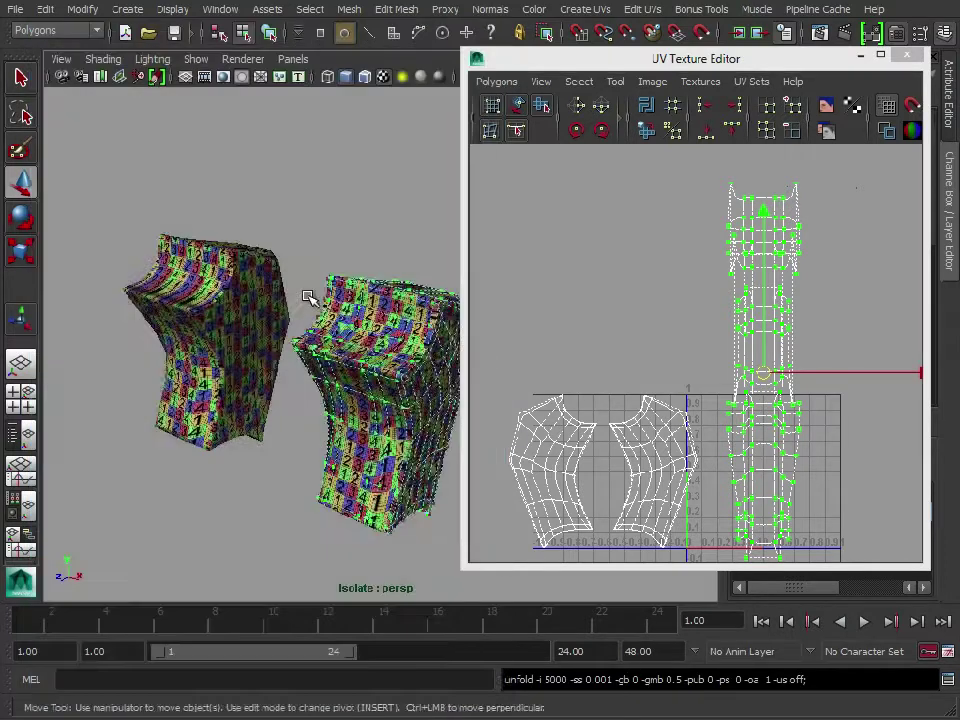
{"action": "key", "text": "ctrl+z"}
{"action": "right_click", "coordinate": [336, 364]}
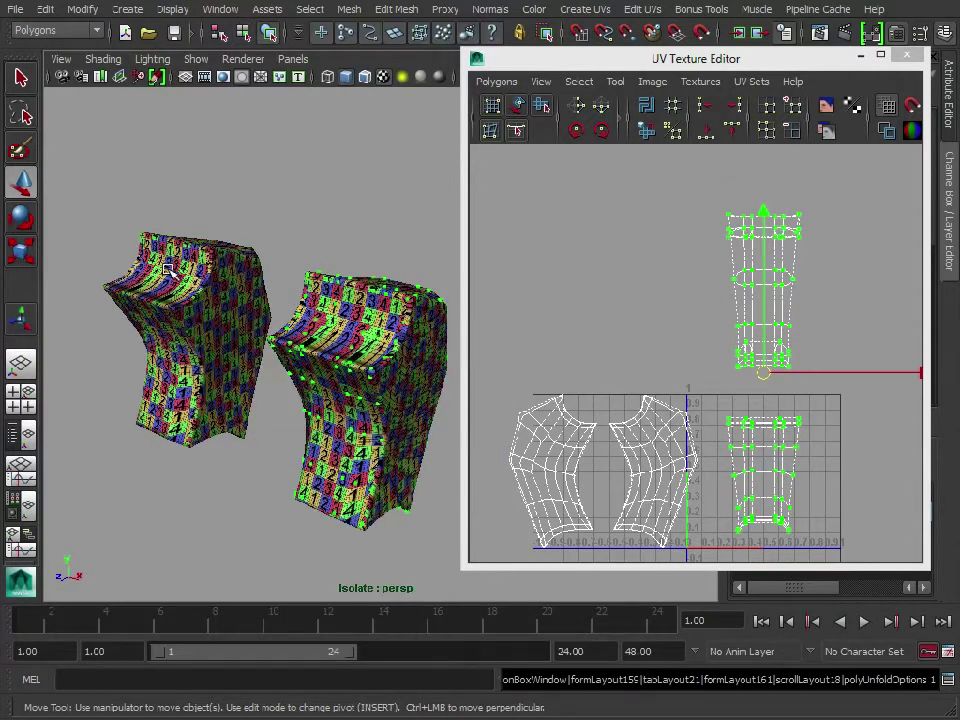
Unfold the smoothed leg's front and back shells with unselected UVs pinned and a Vertical unfold constraint
{"action": "left_click", "coordinate": [168, 268]}
{"action": "right_click_drag", "start_coordinate": [617, 315], "coordinate": [690, 317]}
{"action": "left_click_drag", "start_coordinate": [716, 168], "coordinate": [862, 554]}
{"action": "left_click", "coordinate": [654, 138]}
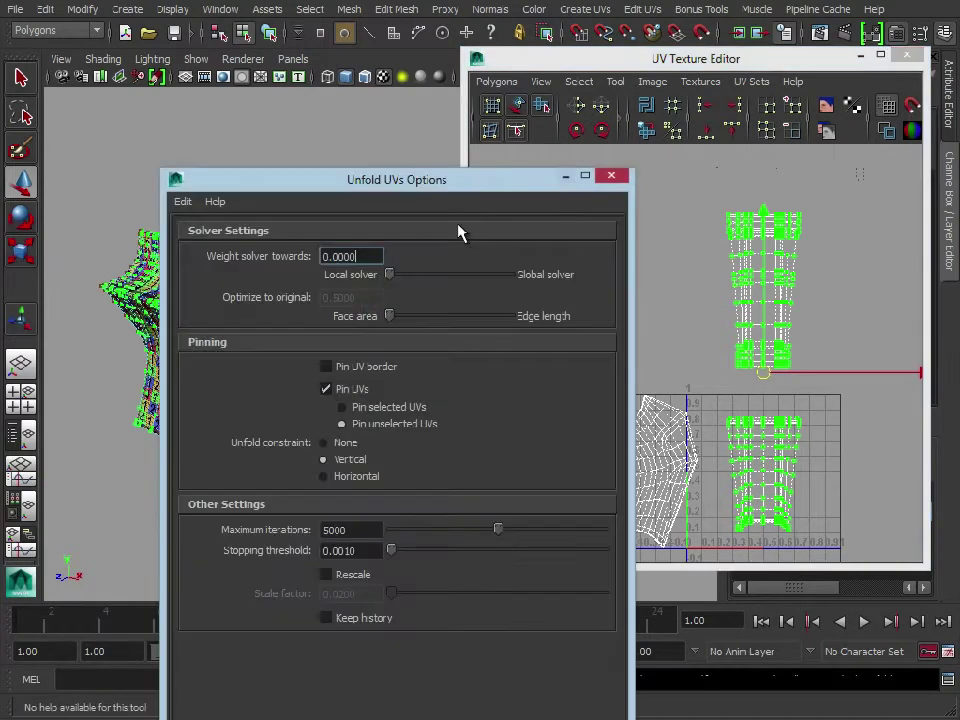
{"action": "left_click_drag", "start_coordinate": [457, 185], "coordinate": [333, 17]}
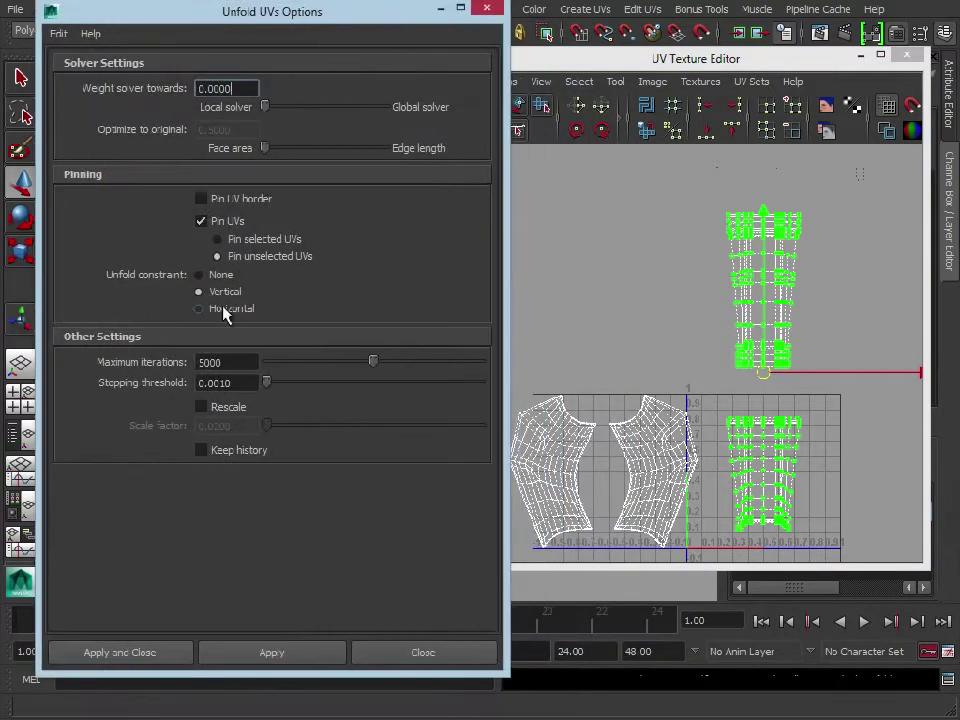
{"action": "left_click", "coordinate": [292, 657]}
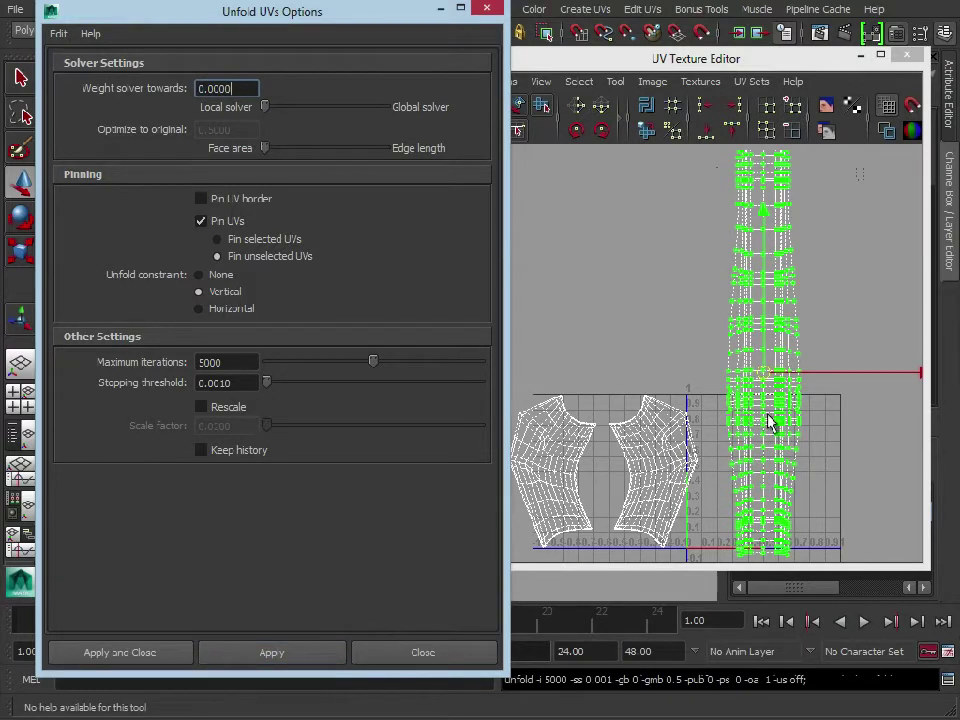
Select the smoothed leg's upper strip-shaped shell and move it upward in V, clear of the shell below
{"action": "left_click_drag", "start_coordinate": [711, 214], "coordinate": [817, 346]}
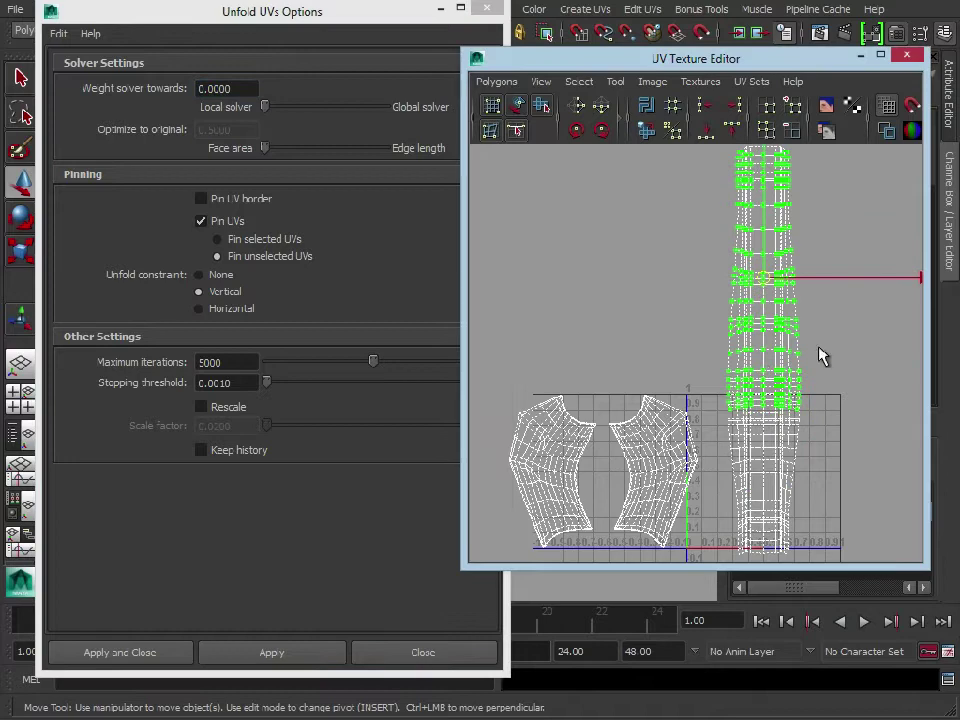
{"action": "right_click_drag", "start_coordinate": [817, 346], "coordinate": [728, 348], "text": "alt"}
{"action": "left_click_drag", "start_coordinate": [750, 215], "coordinate": [741, 180]}
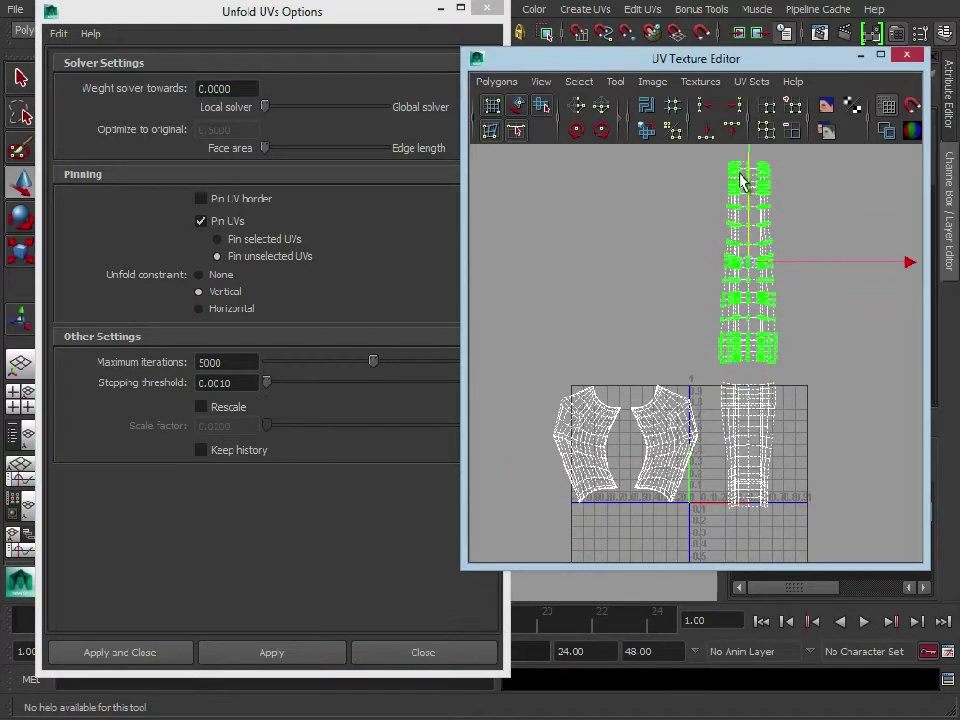
{"action": "left_click", "coordinate": [441, 10]}
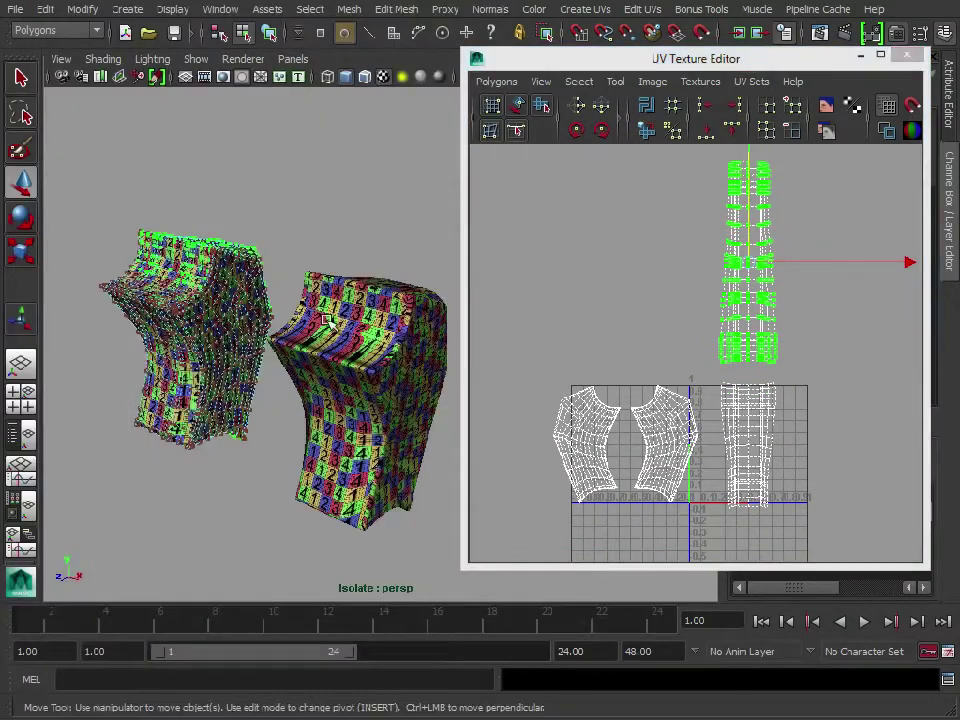
Rotate the upper strip-shaped UV shell by 180 degrees in four 45-degree increments
{"action": "left_click_drag", "start_coordinate": [335, 262], "coordinate": [208, 186], "text": "alt"}
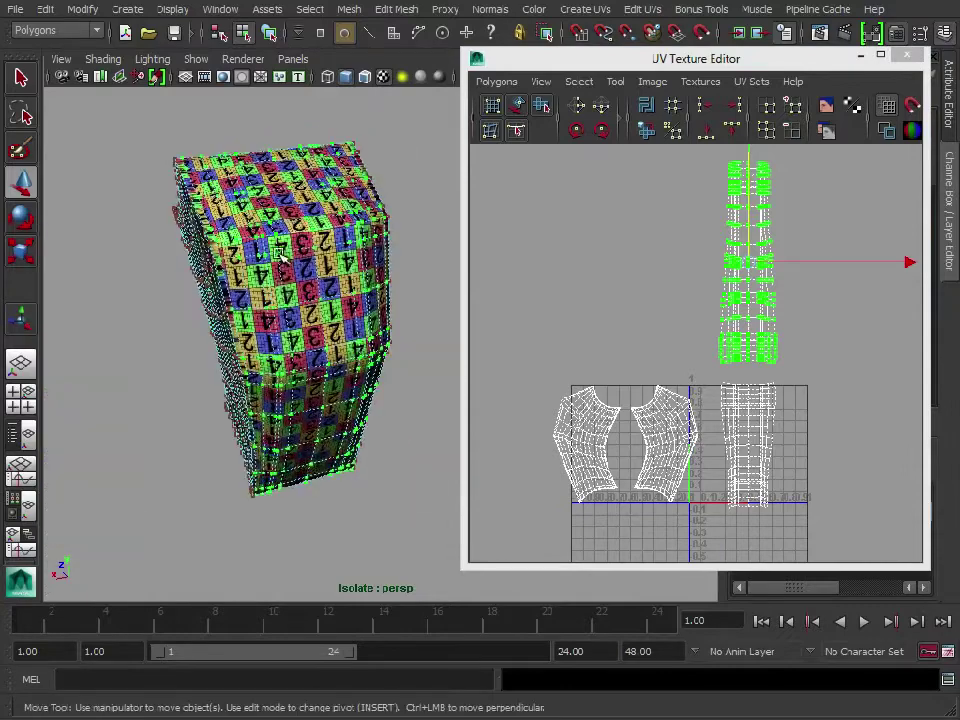
{"action": "left_click", "coordinate": [577, 131]}
{"action": "left_click", "coordinate": [577, 131]}
{"action": "left_click", "coordinate": [577, 131]}
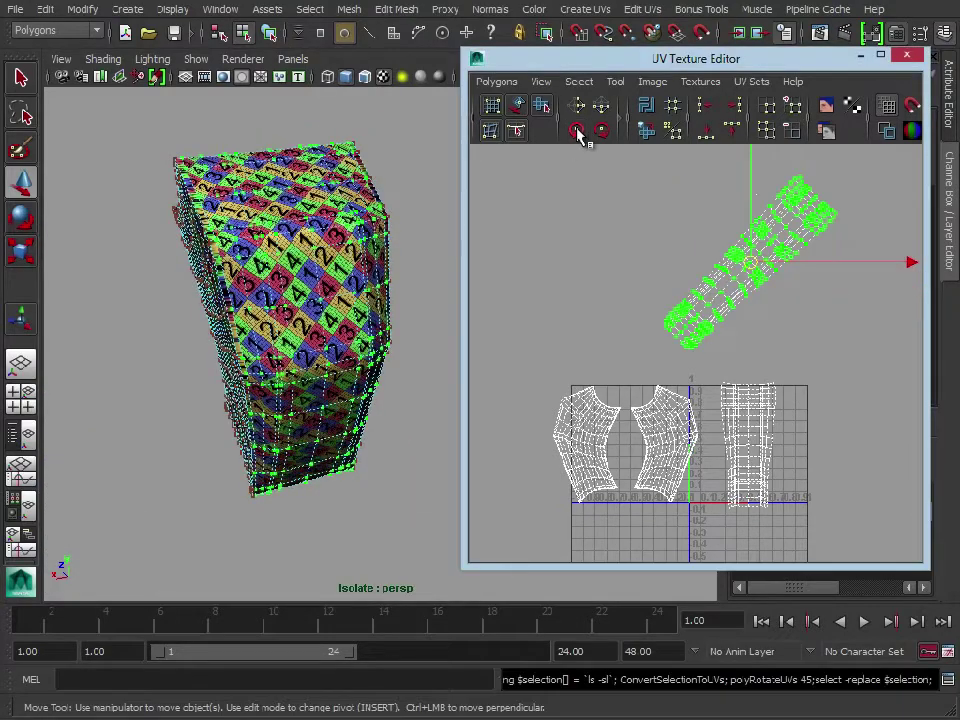
{"action": "left_click", "coordinate": [577, 131]}
Examine the checker texture's orientation and distortion around the smoothed leg from underneath and from the front
{"action": "left_click_drag", "start_coordinate": [193, 467], "coordinate": [251, 310], "text": "alt"}
{"action": "left_click_drag", "start_coordinate": [212, 207], "coordinate": [157, 405], "text": "alt"}
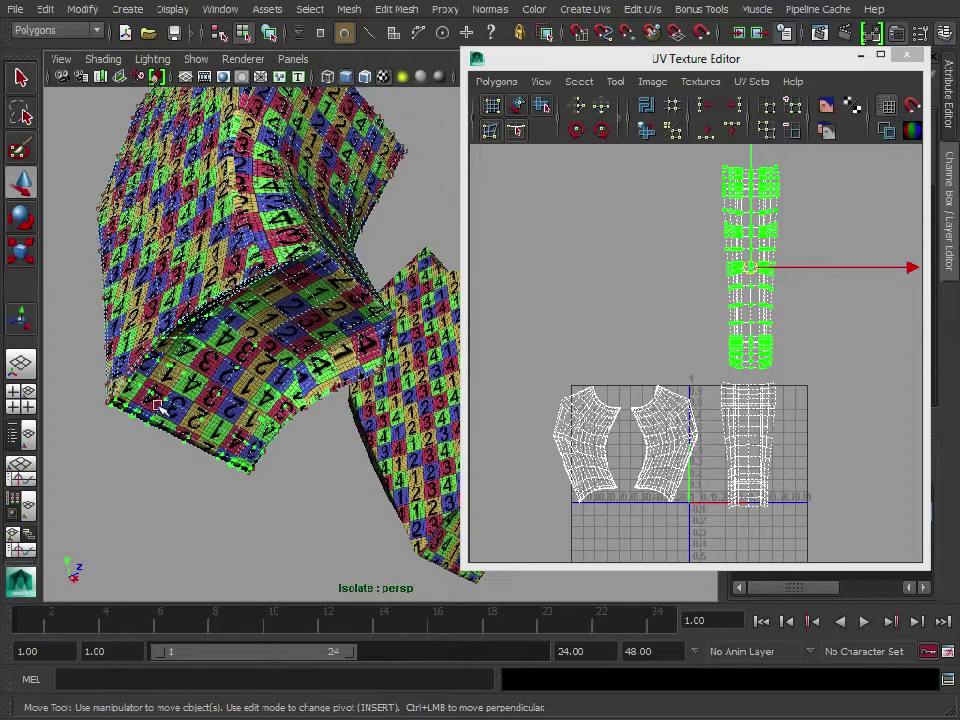
{"action": "left_click_drag", "start_coordinate": [243, 363], "coordinate": [340, 300], "text": "alt"}
{"action": "right_click_drag", "start_coordinate": [340, 300], "coordinate": [197, 321], "text": "alt"}
{"action": "left_click_drag", "start_coordinate": [197, 321], "coordinate": [290, 302], "text": "alt"}
{"action": "right_click_drag", "start_coordinate": [280, 304], "coordinate": [354, 298], "text": "alt"}
{"action": "middle_click_drag", "start_coordinate": [354, 298], "coordinate": [334, 309], "text": "alt"}
{"action": "middle_click_drag", "start_coordinate": [750, 290], "coordinate": [734, 301], "text": "alt"}
{"action": "right_click_drag", "start_coordinate": [734, 301], "coordinate": [757, 300], "text": "alt"}
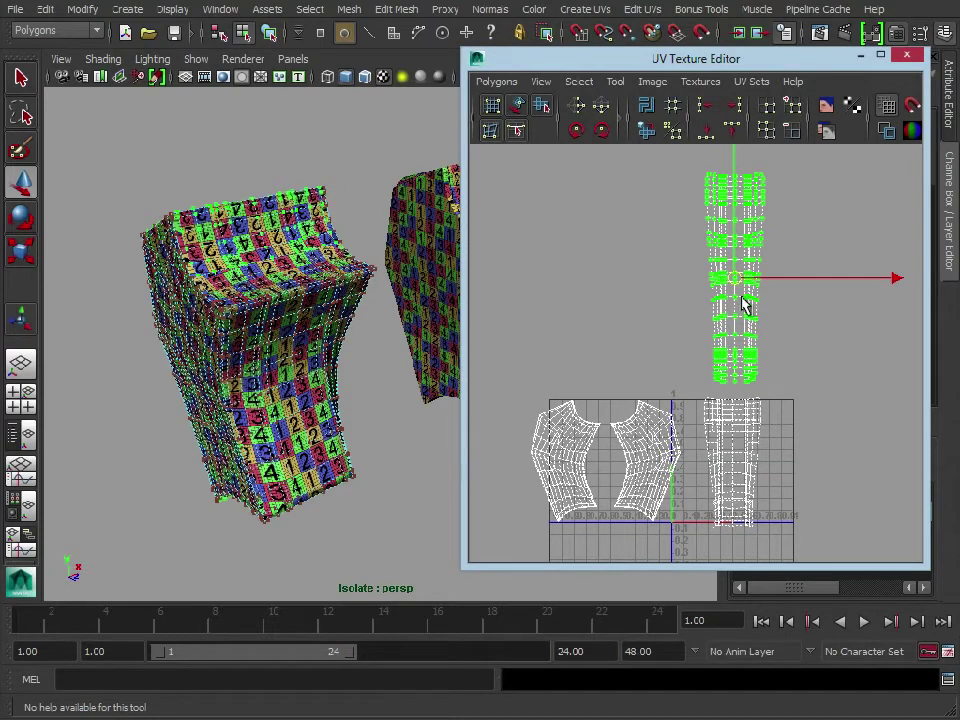
Unfold the smoothed leg's front and back shells together with unselected UVs pinned and a Horizontal unfold constraint
{"action": "left_click_drag", "start_coordinate": [810, 162], "coordinate": [690, 556]}
{"action": "right_click", "coordinate": [650, 133]}
{"action": "left_click", "coordinate": [652, 138], "text": "shift"}
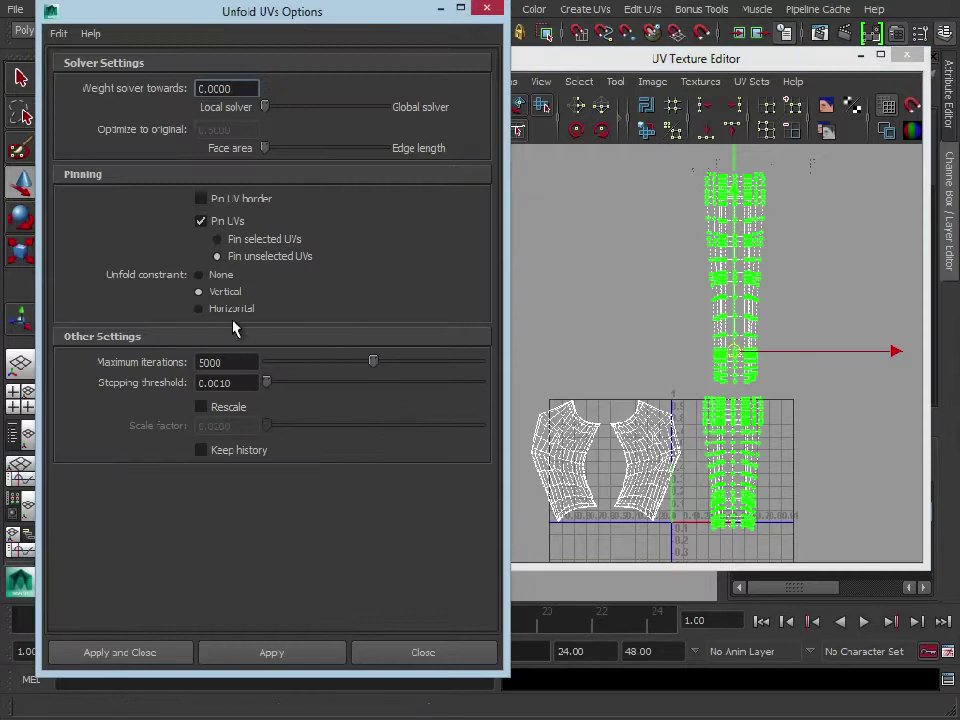
{"action": "left_click", "coordinate": [230, 310]}
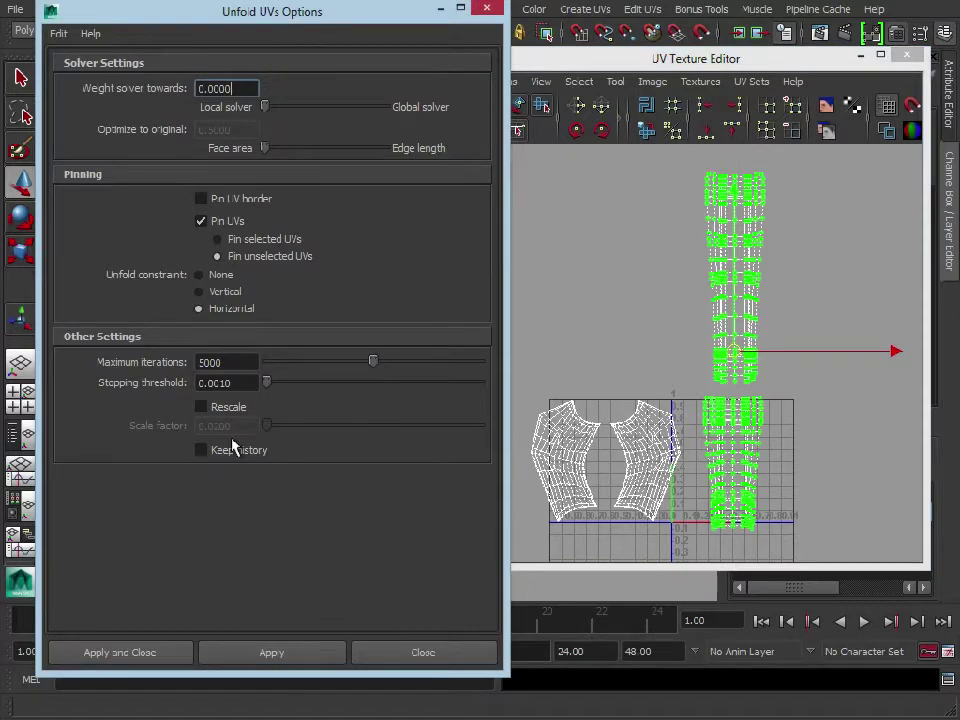
{"action": "left_click", "coordinate": [293, 652]}
Straighten the top border of the upper shell by aligning its UVs to the maximum V value
{"action": "middle_click_drag", "start_coordinate": [643, 302], "coordinate": [645, 369], "text": "alt"}
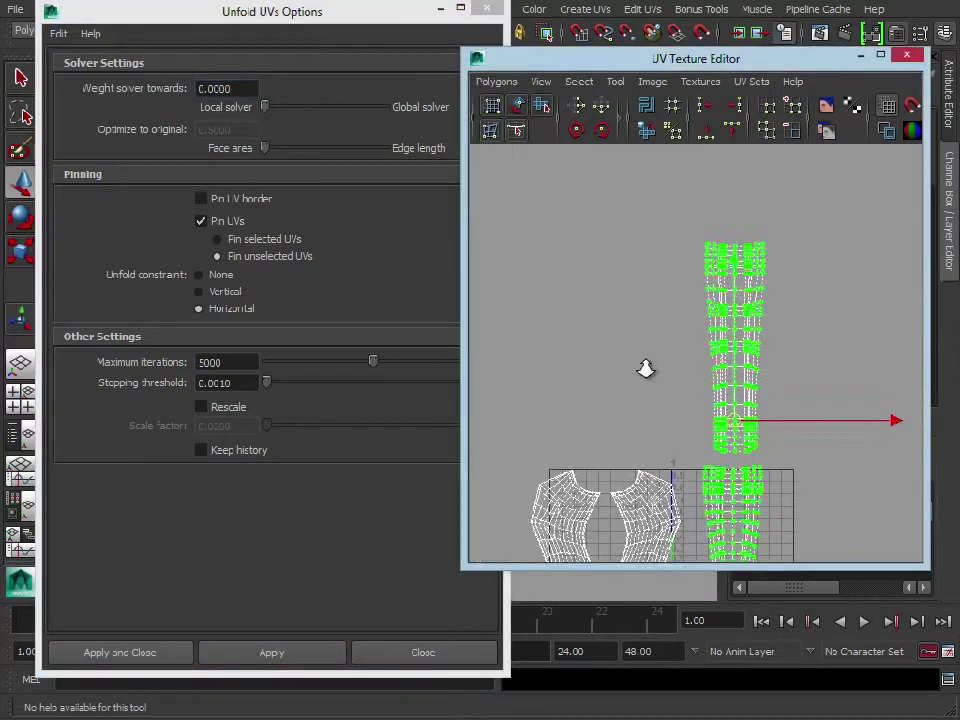
{"action": "right_click_drag", "start_coordinate": [645, 369], "coordinate": [699, 268], "text": "alt"}
{"action": "middle_click_drag", "start_coordinate": [699, 268], "coordinate": [664, 345], "text": "alt"}
{"action": "right_click_drag", "start_coordinate": [664, 345], "coordinate": [715, 211], "text": "alt"}
{"action": "middle_click_drag", "start_coordinate": [715, 211], "coordinate": [681, 289], "text": "alt"}
{"action": "right_click_drag", "start_coordinate": [681, 289], "coordinate": [726, 150], "text": "alt"}
{"action": "middle_click_drag", "start_coordinate": [726, 150], "coordinate": [729, 208], "text": "alt"}
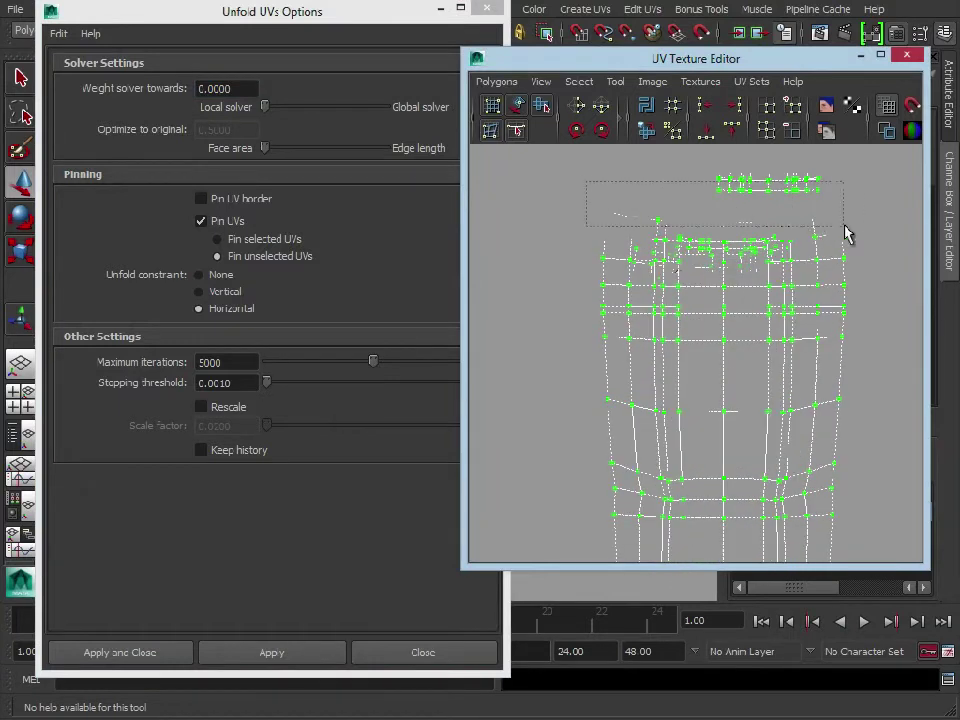
{"action": "left_click_drag", "start_coordinate": [845, 226], "coordinate": [879, 234]}
{"action": "left_click", "coordinate": [732, 130]}
Straighten the bottom border of the upper shell by aligning its UVs to the minimum V value
{"action": "right_click_drag", "start_coordinate": [817, 327], "coordinate": [738, 478], "text": "alt"}
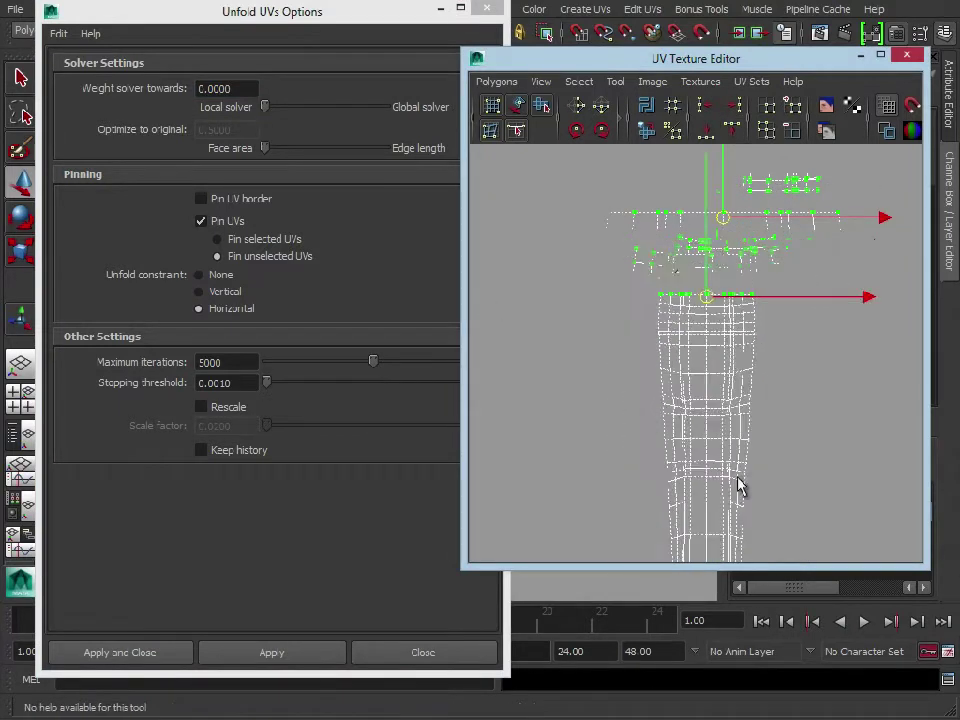
{"action": "left_click_drag", "start_coordinate": [622, 365], "coordinate": [728, 406]}
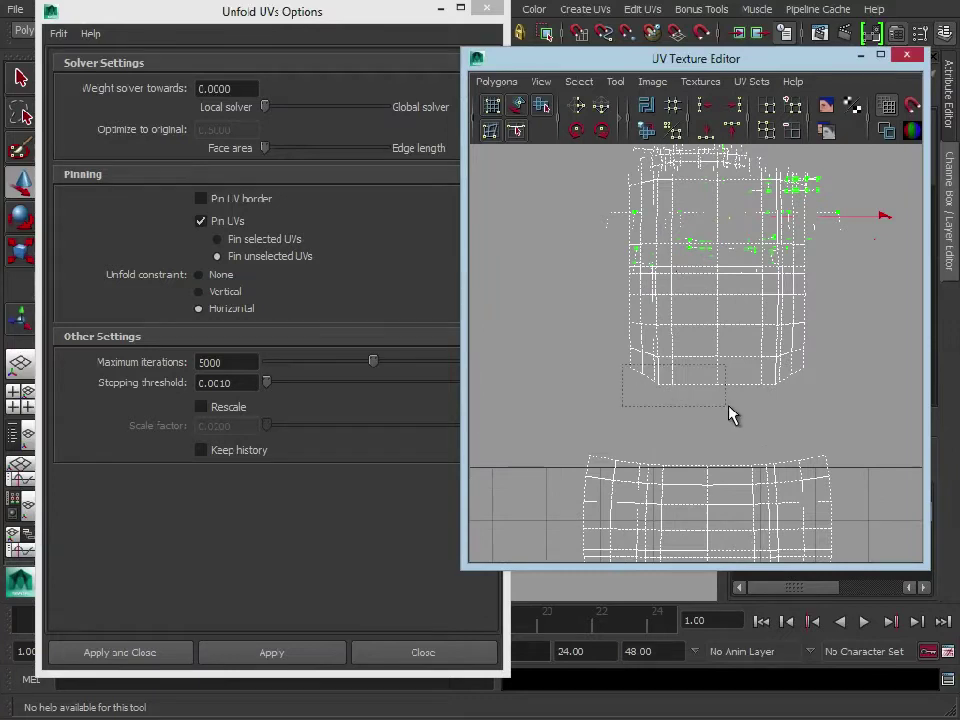
{"action": "left_click_drag", "start_coordinate": [860, 417], "coordinate": [861, 418]}
{"action": "left_click", "coordinate": [706, 131]}
Unfold the upper shell's interior UVs with a Vertical constraint, leaving its straightened top and bottom borders unselected and pinned
{"action": "right_click_drag", "start_coordinate": [827, 435], "coordinate": [697, 317], "text": "alt"}
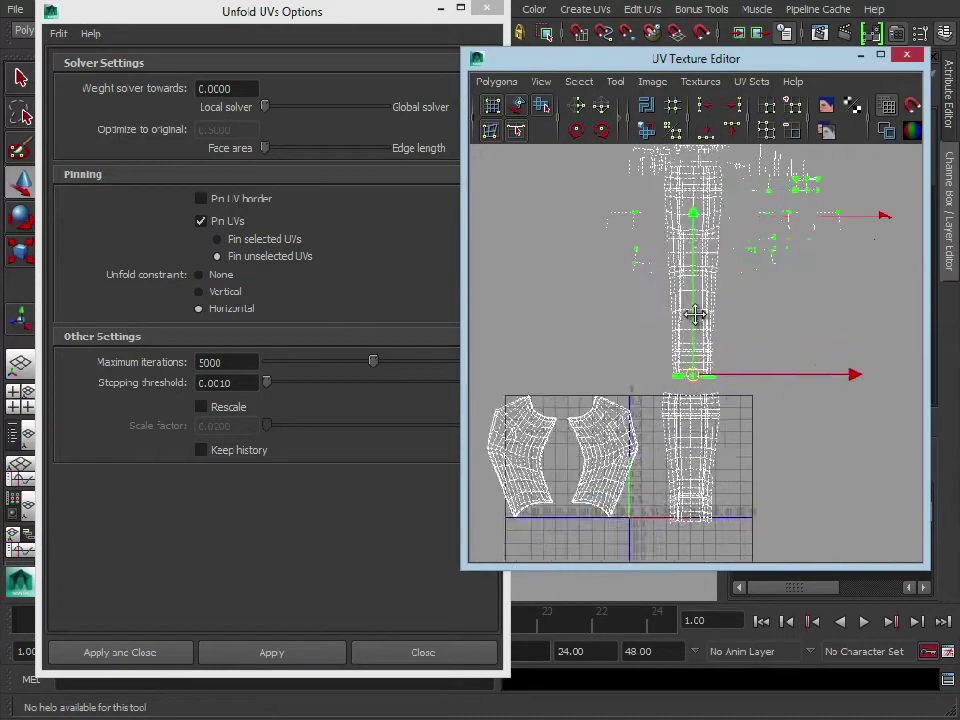
{"action": "middle_click_drag", "start_coordinate": [697, 317], "coordinate": [692, 398], "text": "alt"}
{"action": "left_click_drag", "start_coordinate": [652, 249], "coordinate": [744, 451]}
{"action": "left_click", "coordinate": [221, 294]}
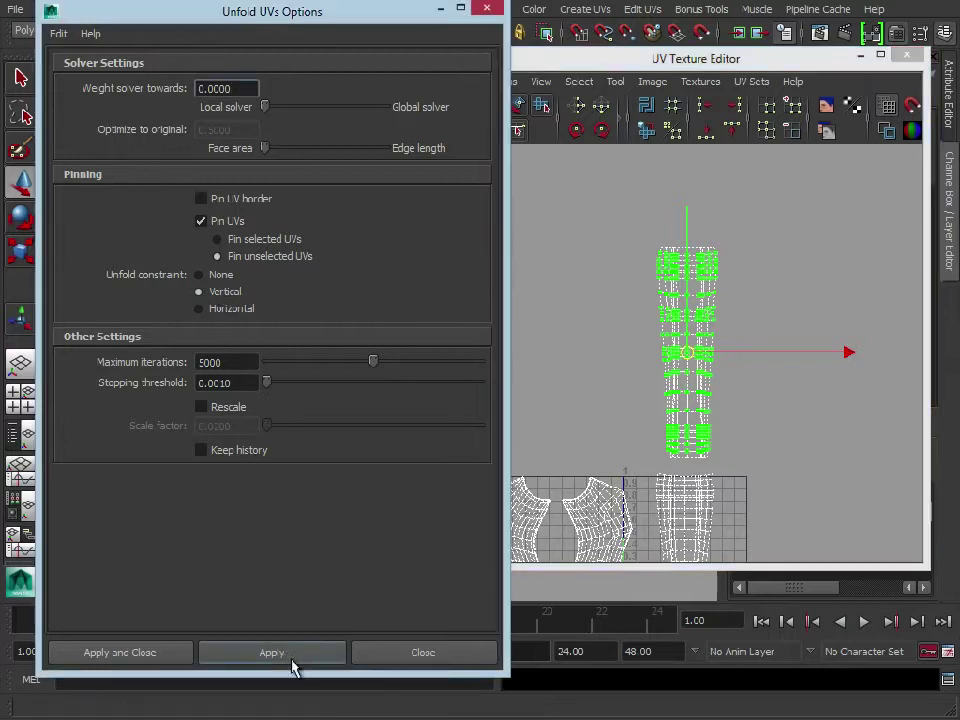
{"action": "left_click", "coordinate": [272, 652]}
Select all UVs of the upper shell and unfold them with a Horizontal unfold constraint
{"action": "right_click_drag", "start_coordinate": [645, 436], "coordinate": [762, 473], "text": "alt"}
{"action": "left_click_drag", "start_coordinate": [616, 187], "coordinate": [806, 536]}
{"action": "left_click", "coordinate": [236, 309]}
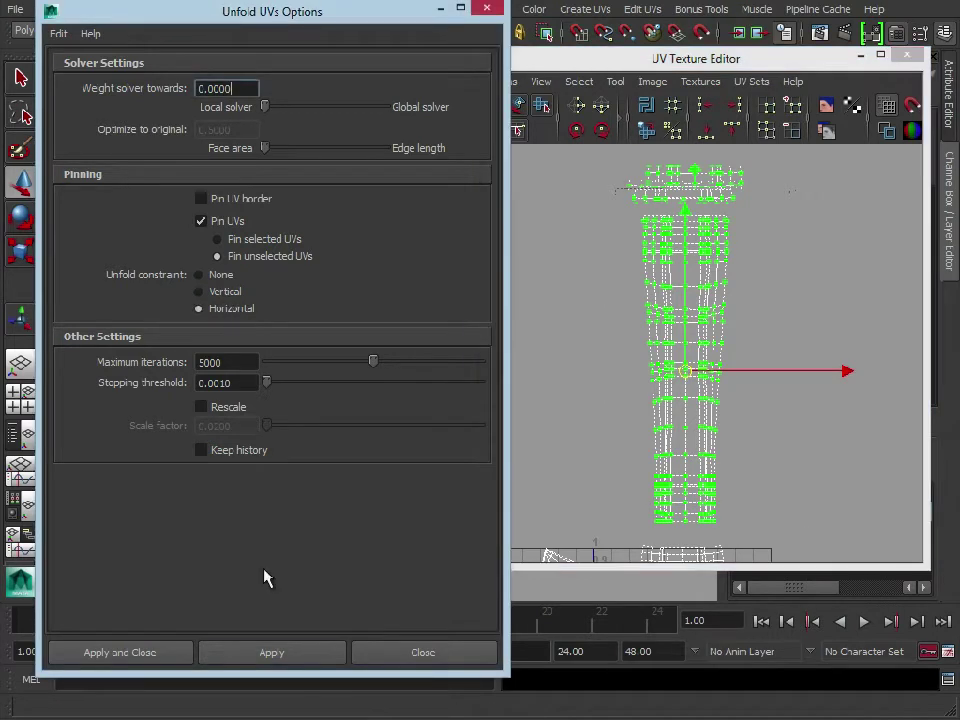
{"action": "left_click", "coordinate": [272, 652]}
{"action": "left_click", "coordinate": [792, 366]}
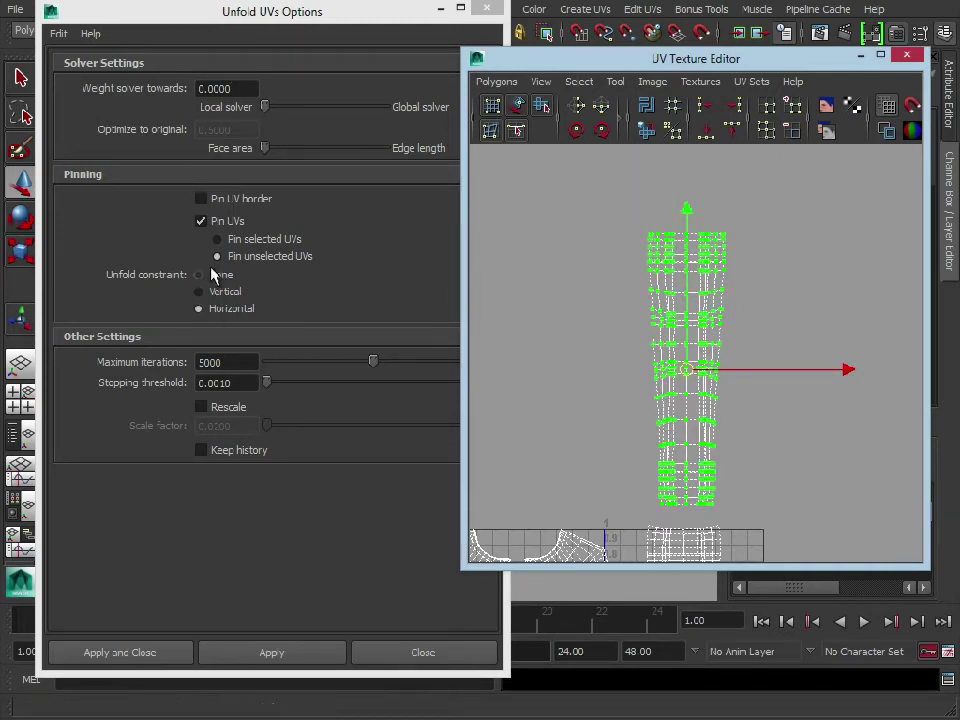
{"action": "middle_click_drag", "start_coordinate": [728, 438], "coordinate": [735, 412], "text": "alt"}
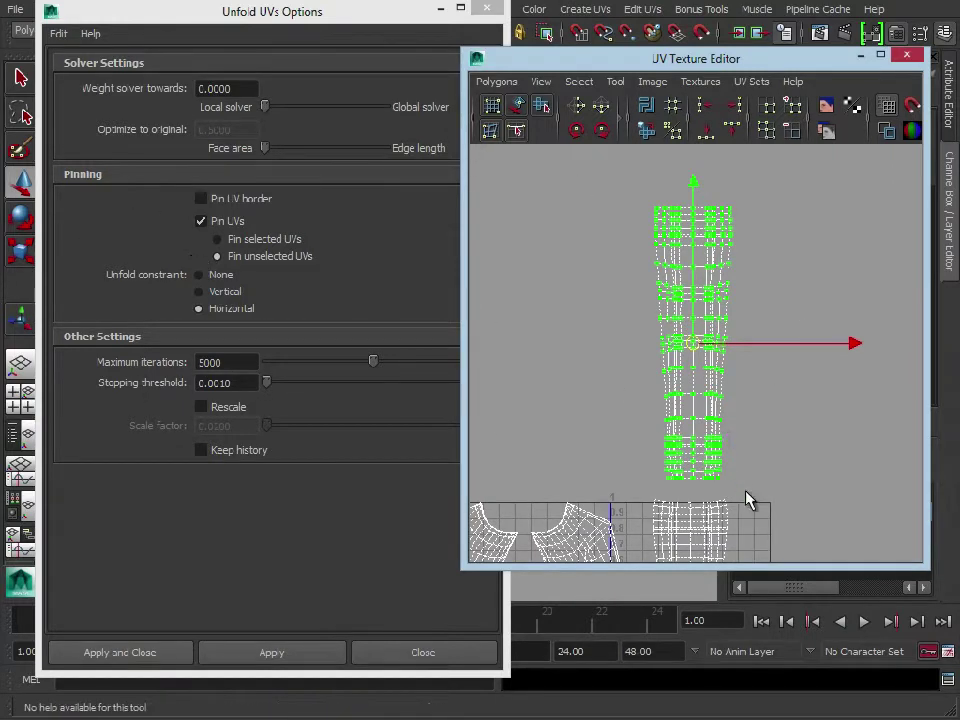
{"action": "middle_click_drag", "start_coordinate": [746, 499], "coordinate": [795, 340], "text": "alt"}
{"action": "right_click_drag", "start_coordinate": [795, 340], "coordinate": [673, 358], "text": "alt"}
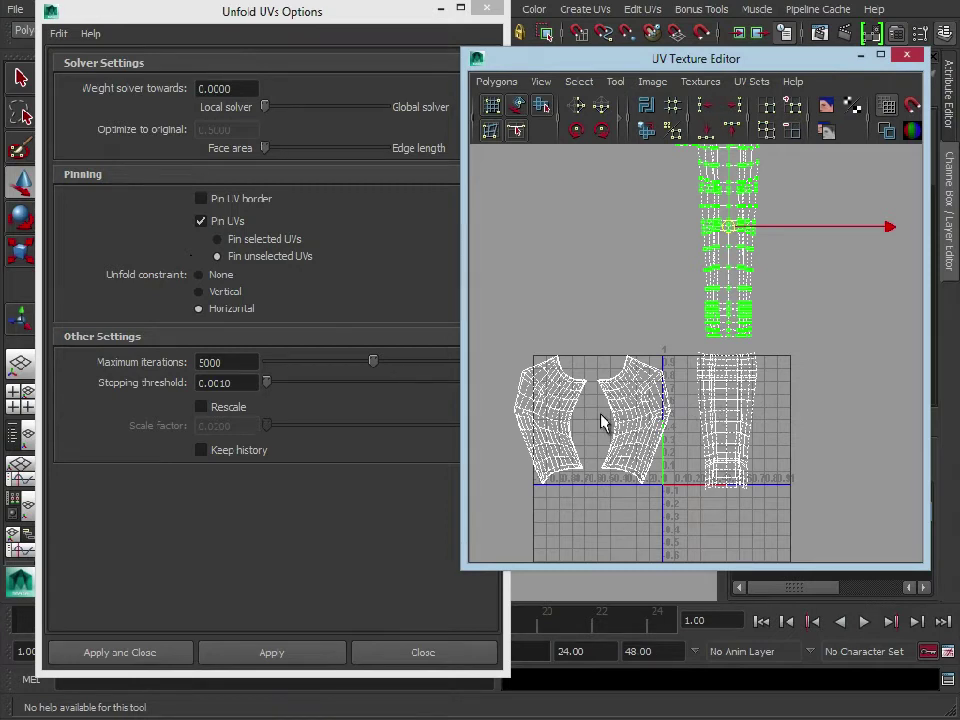
{"action": "middle_click_drag", "start_coordinate": [760, 188], "coordinate": [707, 386], "text": "alt"}
Return to object mode and transfer the UV attributes from the smoothed duplicate to the original lower leg mesh
{"action": "right_click_drag", "start_coordinate": [189, 291], "coordinate": [268, 257]}
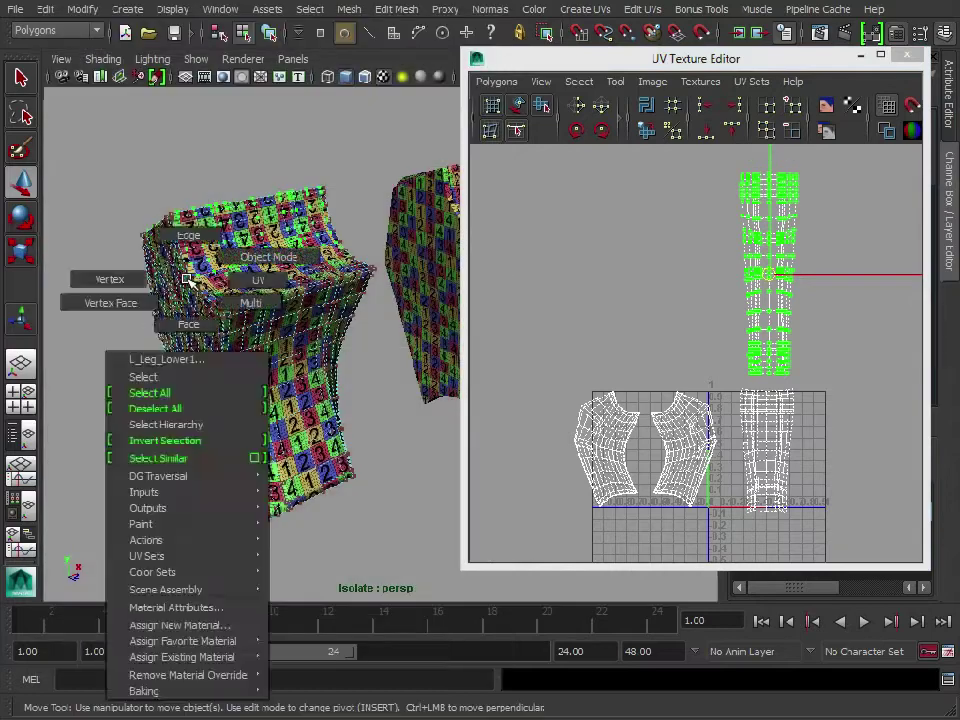
{"action": "left_click", "coordinate": [300, 400]}
{"action": "left_click_drag", "start_coordinate": [300, 400], "coordinate": [146, 420], "text": "alt"}
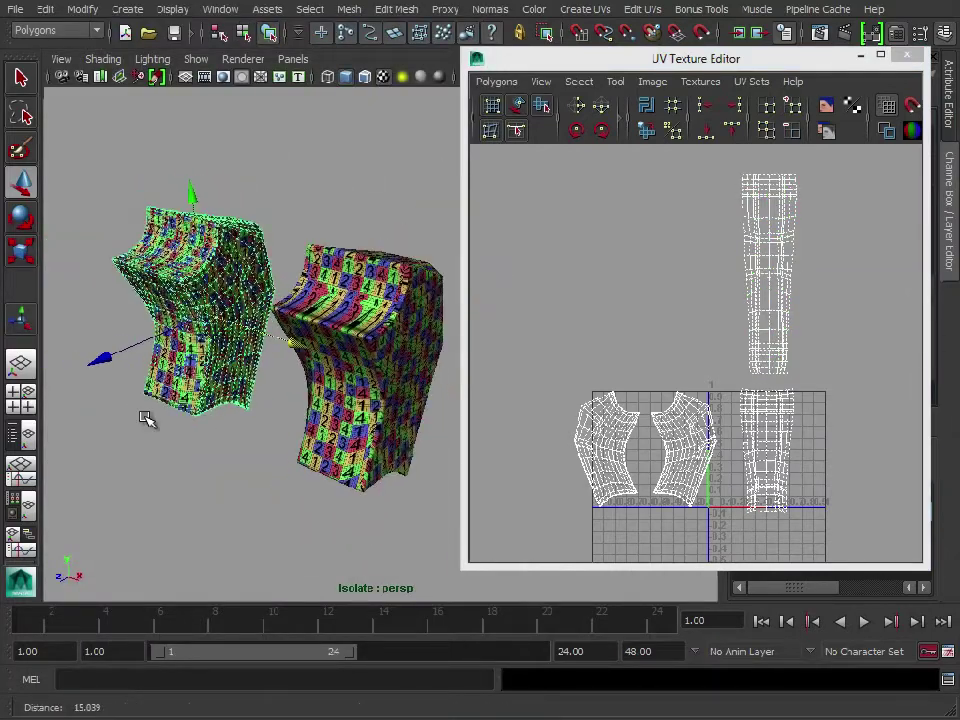
{"action": "left_click", "coordinate": [347, 298]}
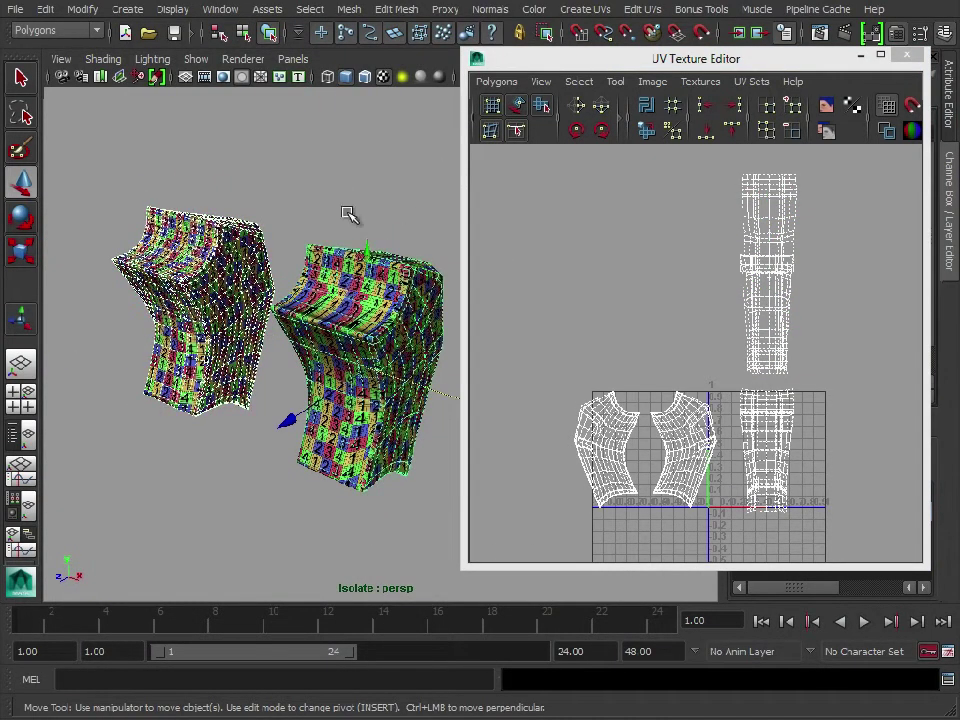
{"action": "left_click", "coordinate": [350, 11]}
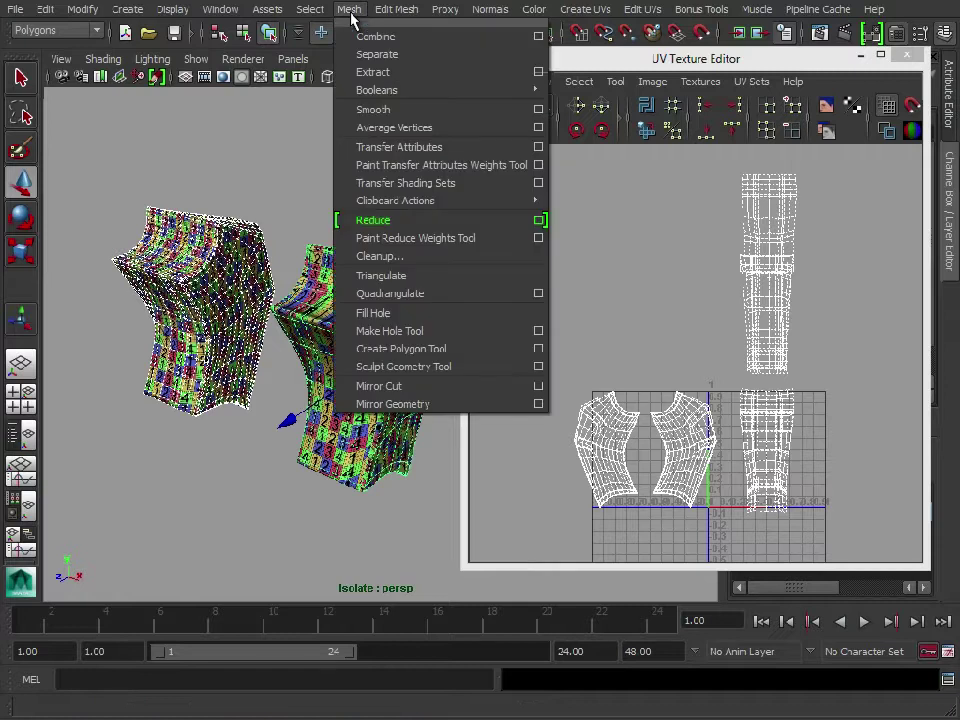
{"action": "left_click", "coordinate": [400, 148]}
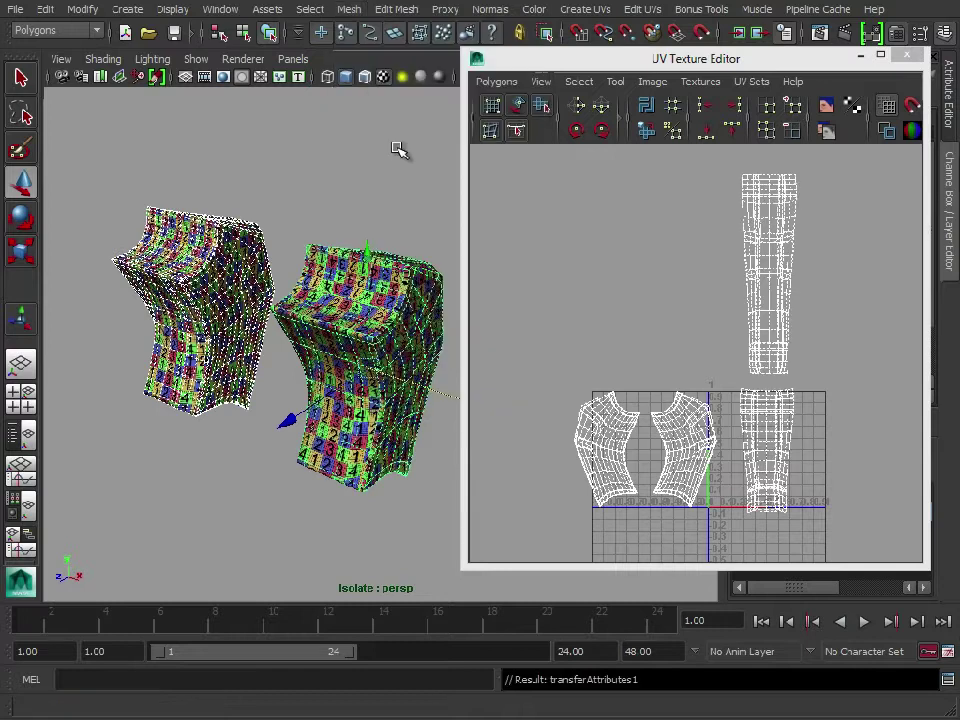
{"action": "left_click", "coordinate": [380, 150]}
Examine the transferred UVs of the original lower leg, focusing on the middle of the upper shell
{"action": "left_click", "coordinate": [370, 312]}
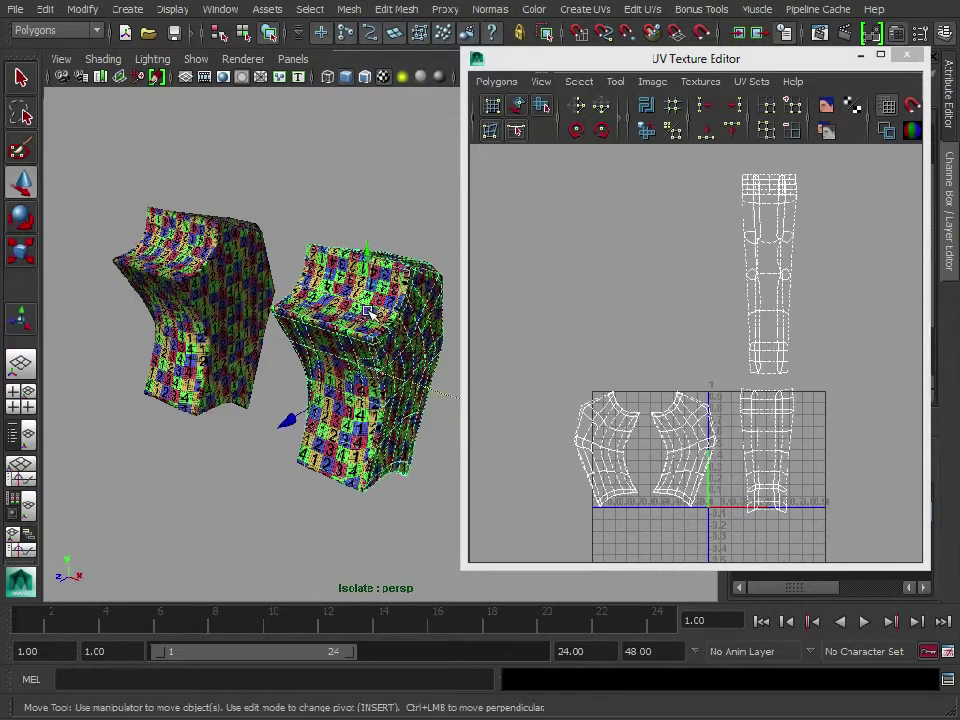
{"action": "middle_click_drag", "start_coordinate": [771, 346], "coordinate": [735, 375], "text": "alt"}
{"action": "right_click_drag", "start_coordinate": [735, 375], "coordinate": [857, 372], "text": "alt"}
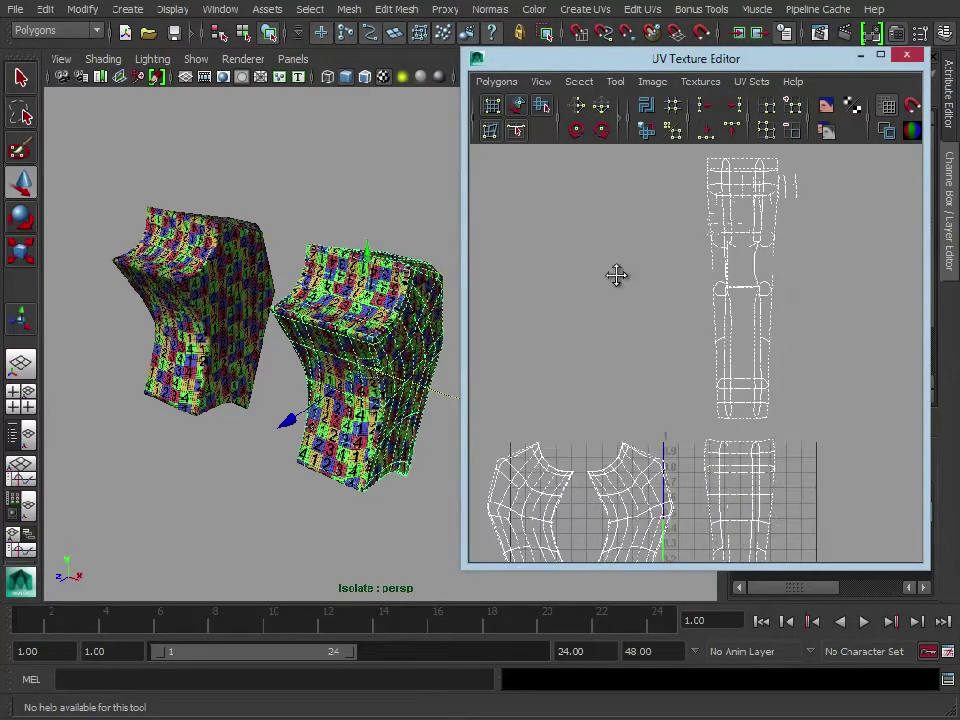
{"action": "middle_click_drag", "start_coordinate": [617, 276], "coordinate": [609, 361], "text": "alt"}
{"action": "right_click_drag", "start_coordinate": [609, 361], "coordinate": [820, 361], "text": "alt"}
{"action": "scroll", "coordinate": [757, 385], "scroll_direction": "up", "scroll_amount": 3}
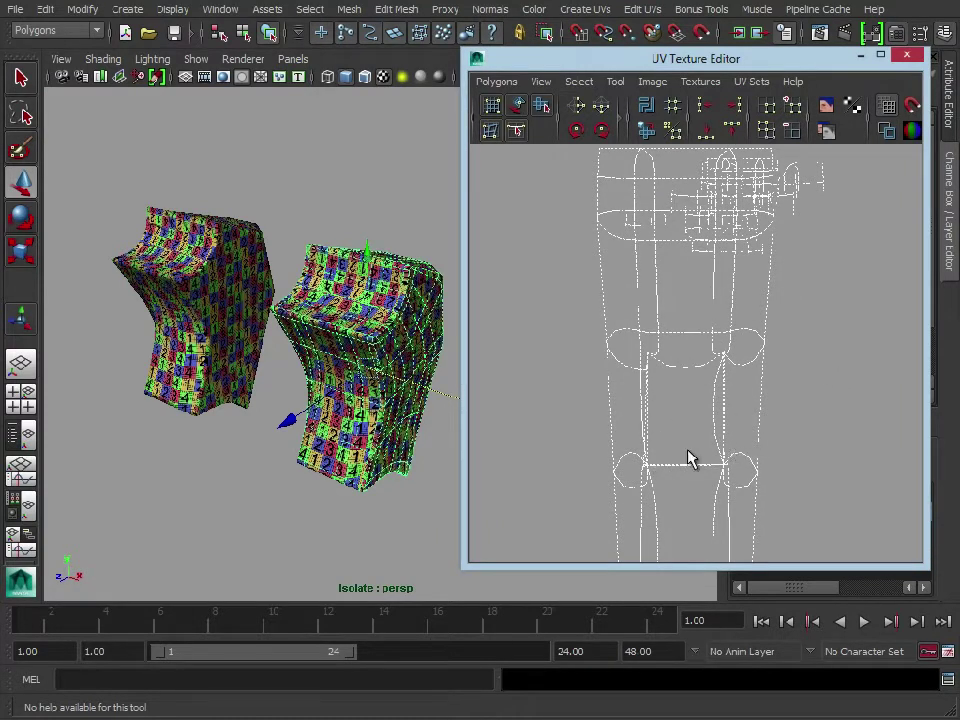
{"action": "right_click_drag", "start_coordinate": [687, 458], "coordinate": [612, 420], "text": "alt"}
{"action": "middle_click_drag", "start_coordinate": [672, 380], "coordinate": [690, 201], "text": "alt"}
{"action": "middle_click_drag", "start_coordinate": [551, 373], "coordinate": [501, 358], "text": "alt"}
{"action": "scroll", "coordinate": [602, 334], "scroll_direction": "up", "scroll_amount": 6}
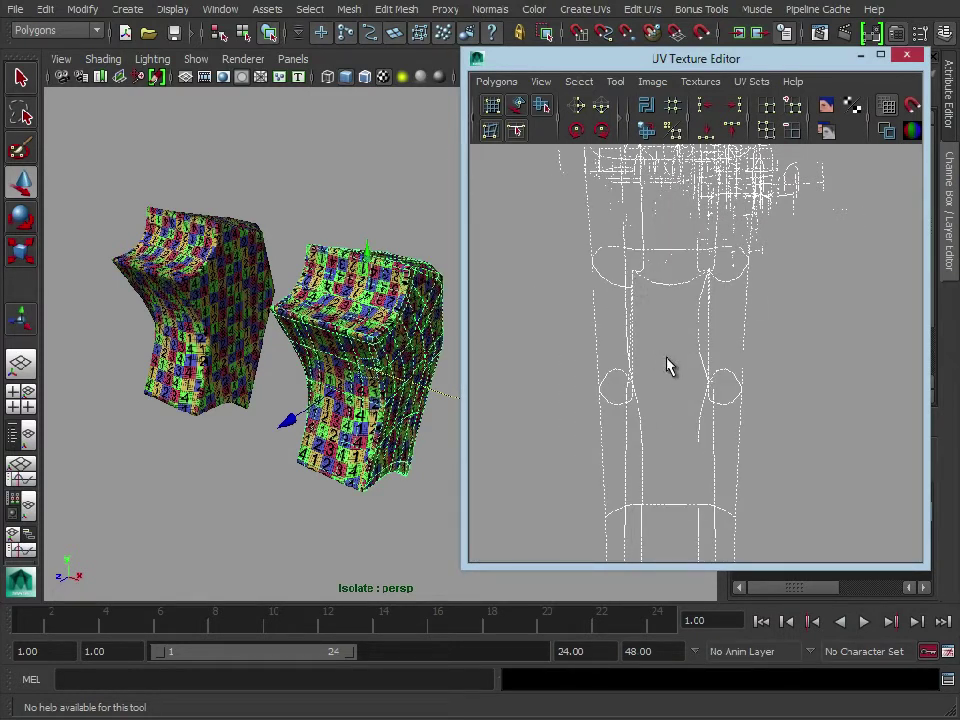
Delete the original lower leg's construction history and remove the smoothed duplicate mesh
{"action": "left_click", "coordinate": [45, 9]}
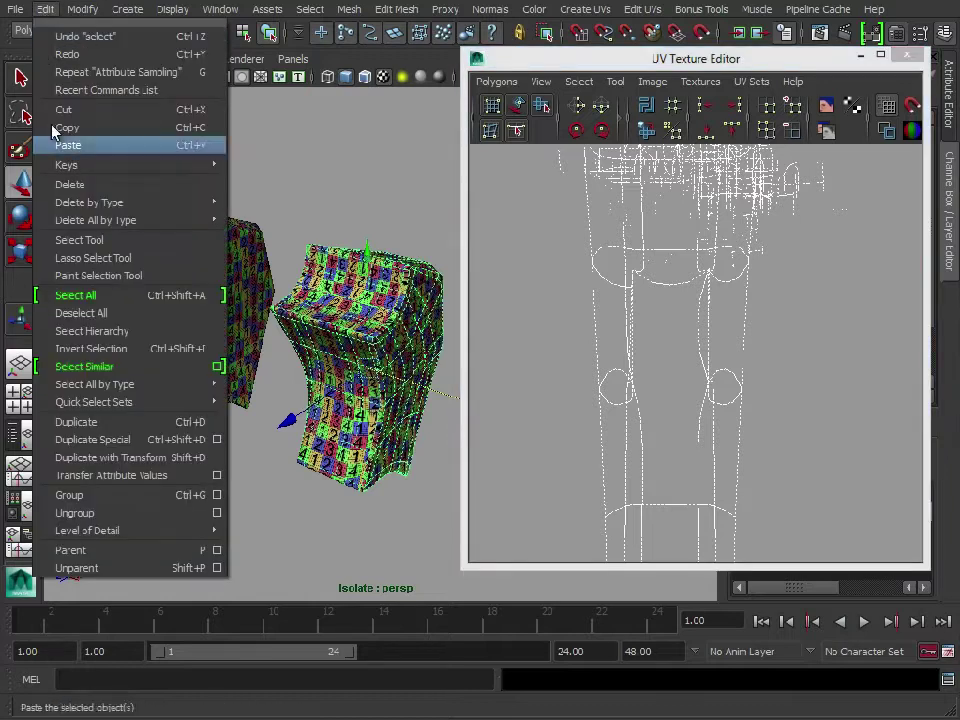
{"action": "mouse_move", "coordinate": [195, 210]}
{"action": "left_click", "coordinate": [286, 210]}
{"action": "left_click", "coordinate": [326, 167]}
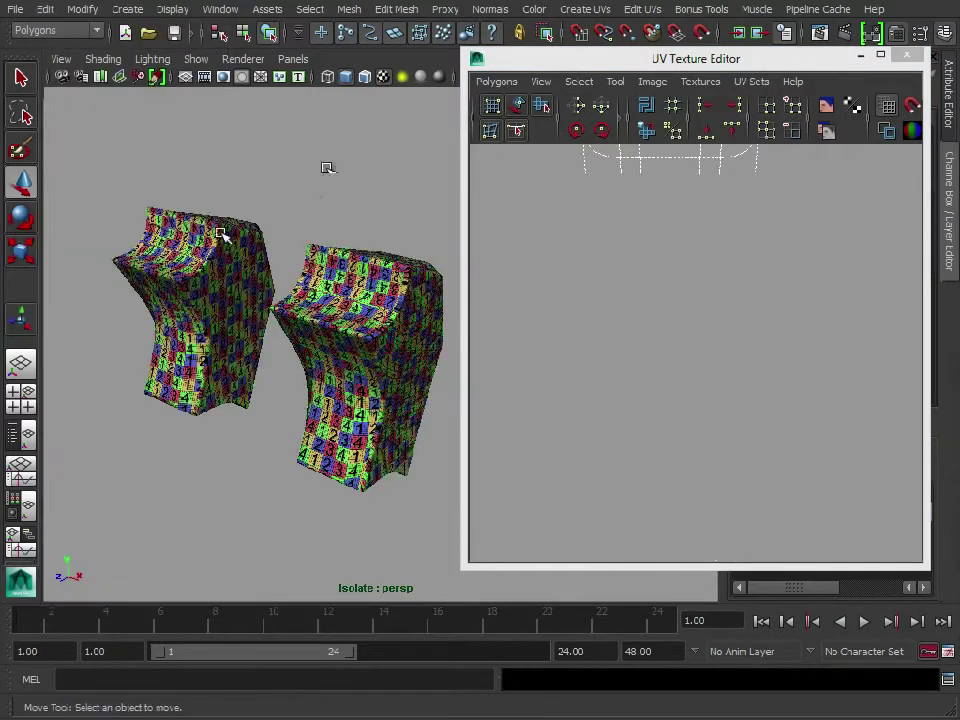
{"action": "left_click", "coordinate": [205, 243]}
{"action": "key", "text": "Delete"}
Sew the UV edges around the split area in the middle of the original leg's upper shell and return to object mode
{"action": "left_click", "coordinate": [272, 300]}
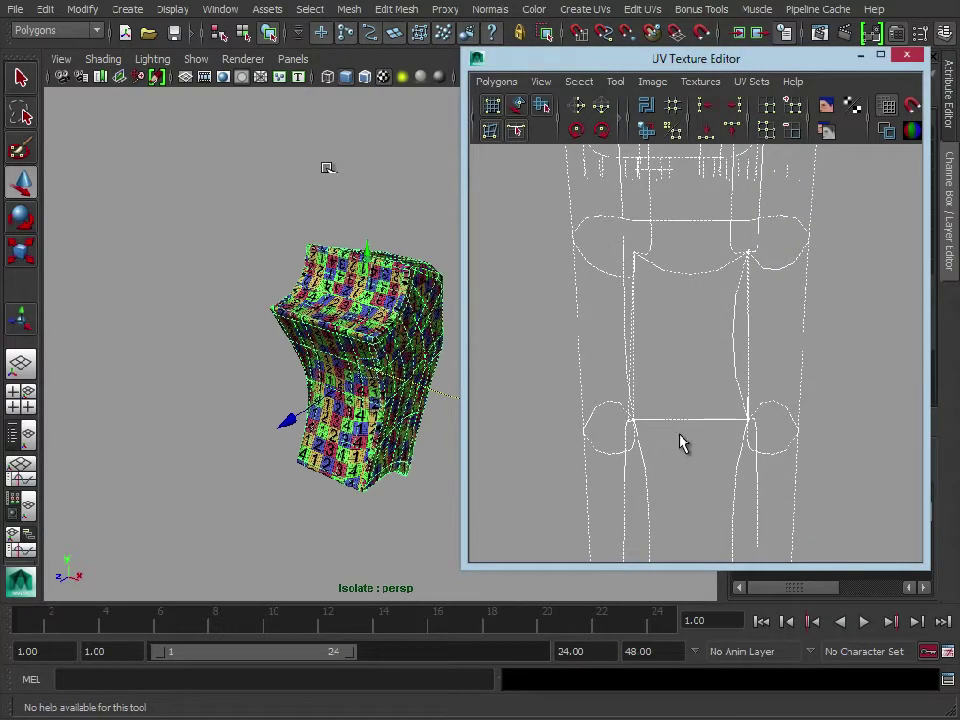
{"action": "right_click_drag", "start_coordinate": [609, 272], "coordinate": [613, 261]}
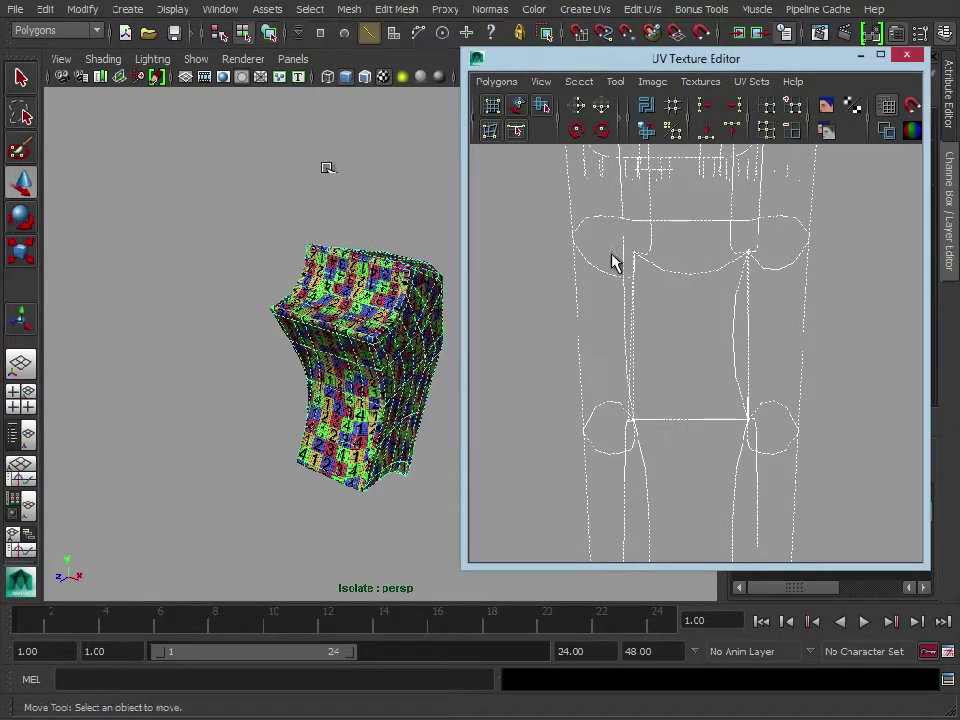
{"action": "left_click_drag", "start_coordinate": [606, 197], "coordinate": [783, 470]}
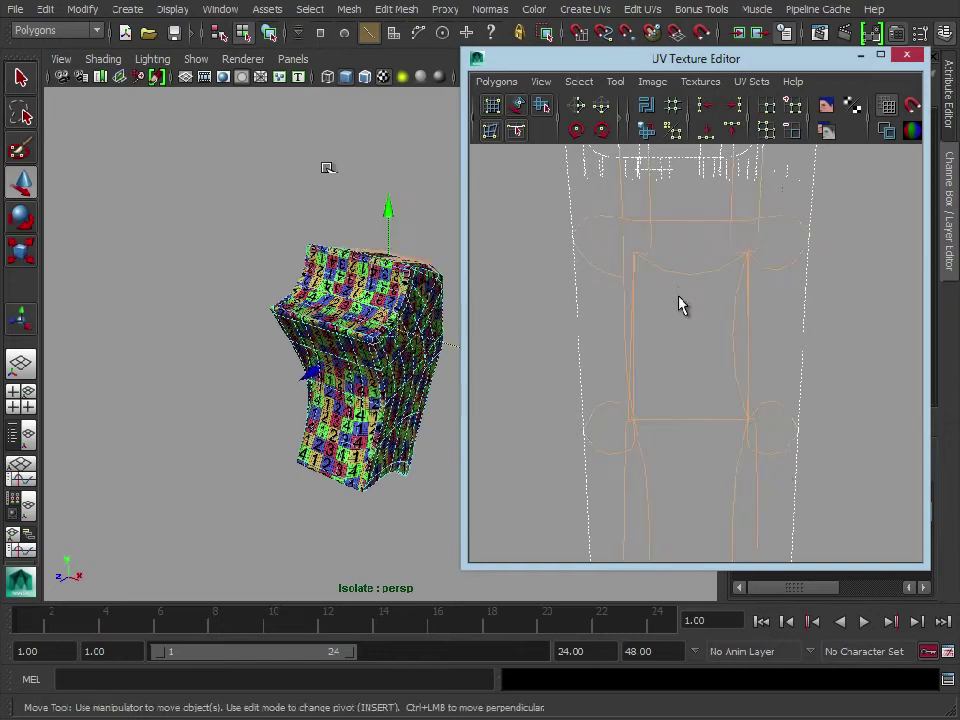
{"action": "left_click", "coordinate": [496, 81]}
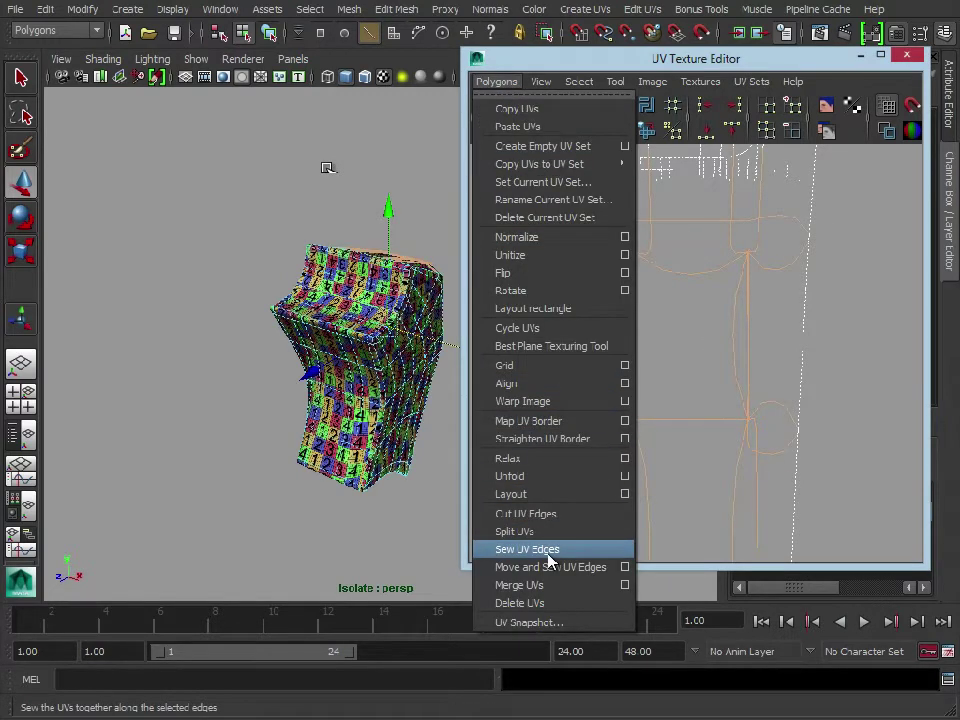
{"action": "left_click", "coordinate": [508, 549]}
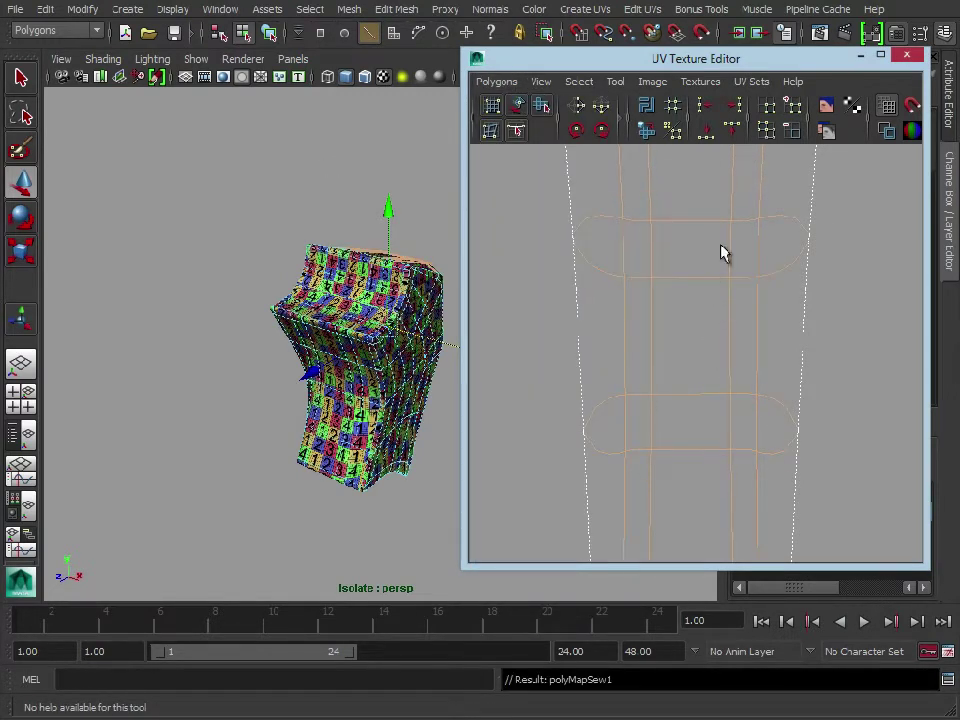
{"action": "right_click_drag", "start_coordinate": [355, 369], "coordinate": [433, 317]}
{"action": "left_click", "coordinate": [404, 525]}
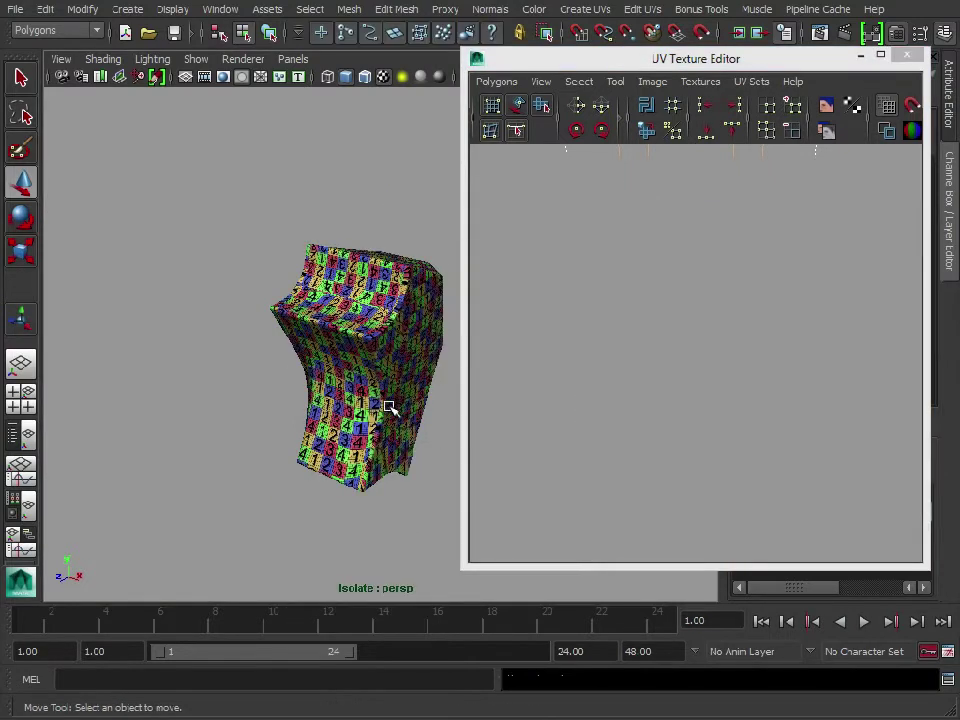
Close the UV Texture Editor and show the lower leg in smooth mesh preview
{"action": "left_click", "coordinate": [391, 404]}
{"action": "right_click_drag", "start_coordinate": [860, 429], "coordinate": [441, 278], "text": "alt"}
{"action": "scroll", "coordinate": [617, 315], "scroll_direction": "down", "scroll_amount": 4}
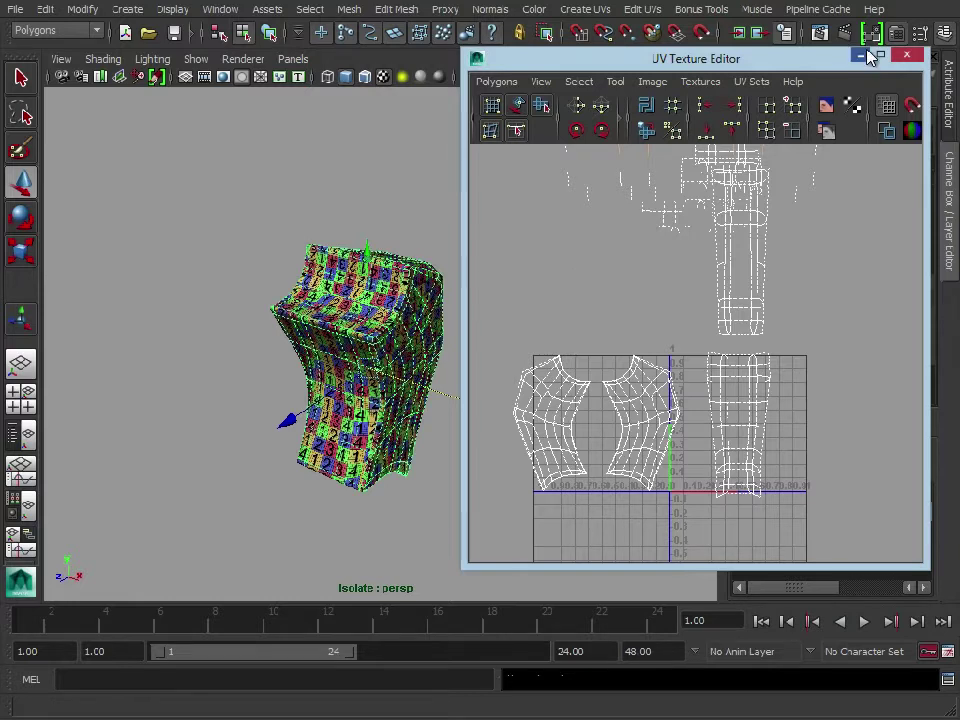
{"action": "left_click", "coordinate": [906, 54]}
{"action": "key", "text": "3"}
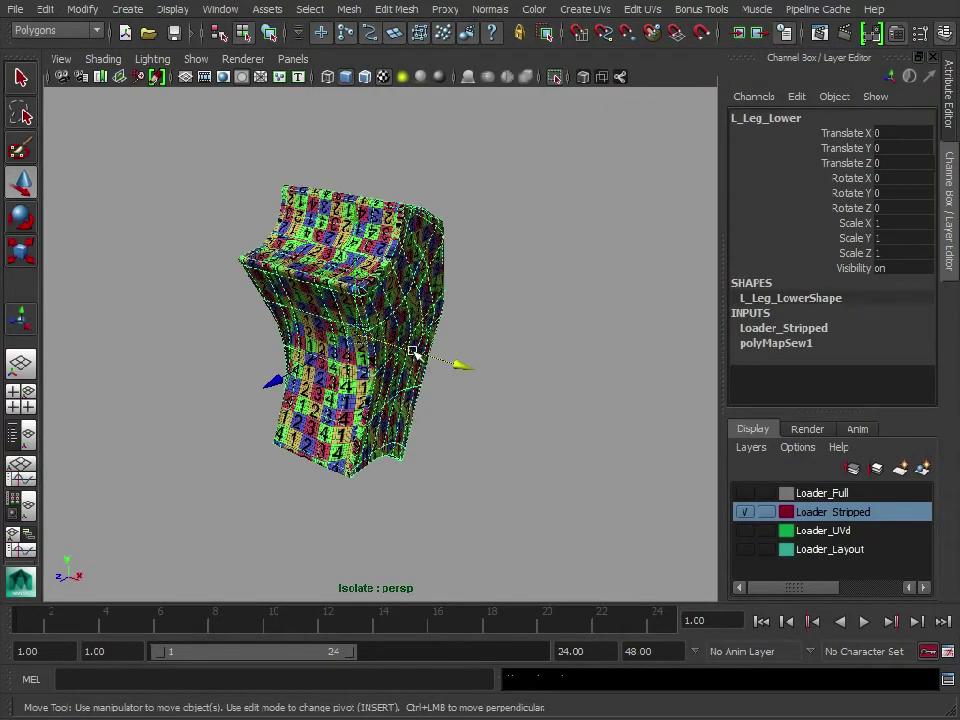
Show the leg shape's Smooth Mesh Extra Controls in the Attribute Editor, with the UV Texture Editor open beside them
{"action": "key", "text": "ctrl+a"}
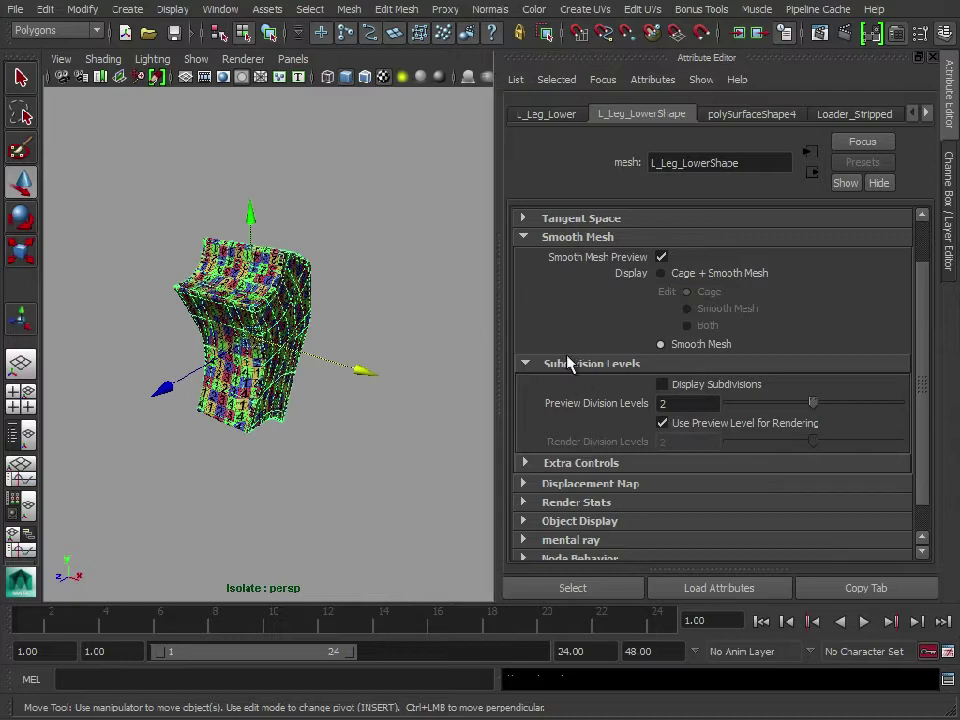
{"action": "left_click", "coordinate": [563, 462]}
{"action": "scroll", "coordinate": [596, 421], "scroll_direction": "down", "scroll_amount": 3}
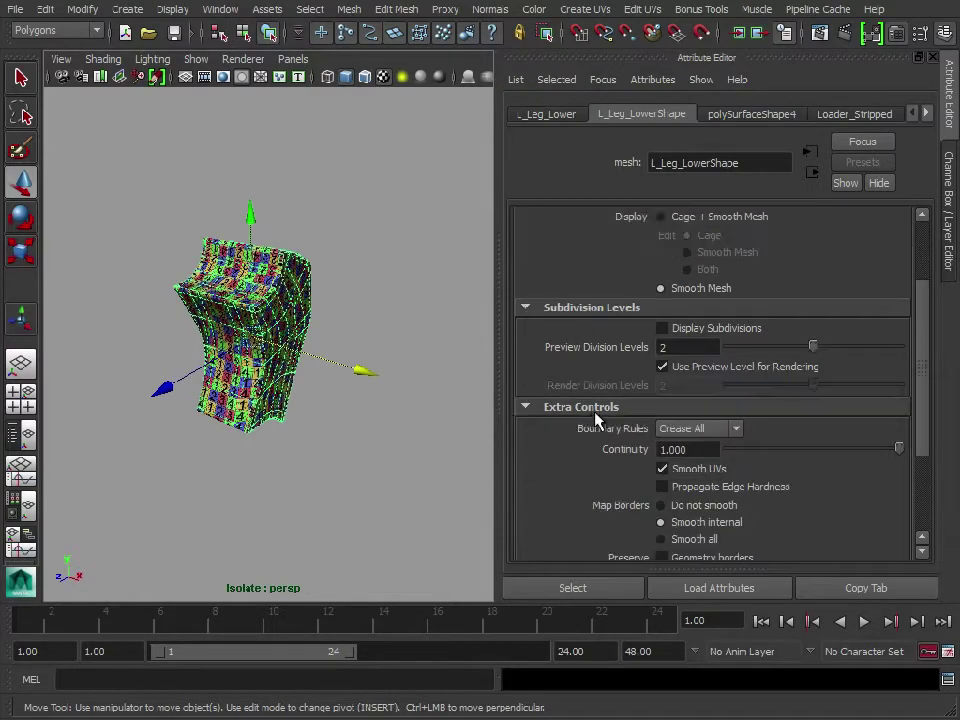
{"action": "scroll", "coordinate": [595, 421], "scroll_direction": "down", "scroll_amount": 2}
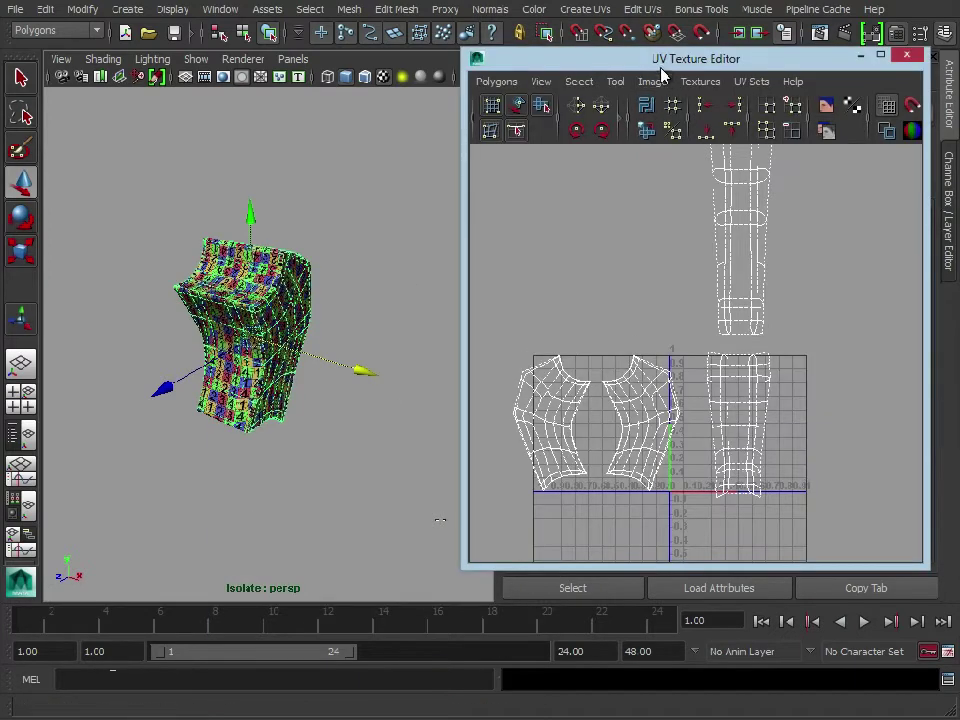
{"action": "left_click_drag", "start_coordinate": [666, 62], "coordinate": [236, 31]}
{"action": "middle_click_drag", "start_coordinate": [272, 306], "coordinate": [286, 358], "text": "alt"}
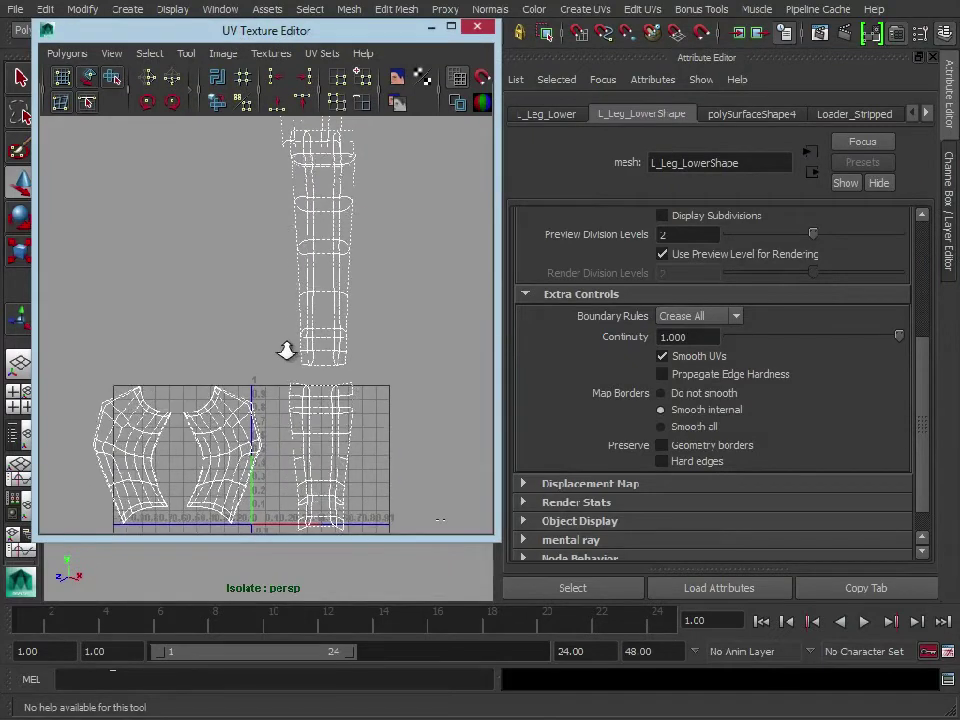
{"action": "right_click_drag", "start_coordinate": [286, 349], "coordinate": [250, 340], "text": "alt"}
Try the Smooth all option for Map Borders, switch back to Smooth internal, and inspect the upper shell's UVs
{"action": "left_click", "coordinate": [688, 429]}
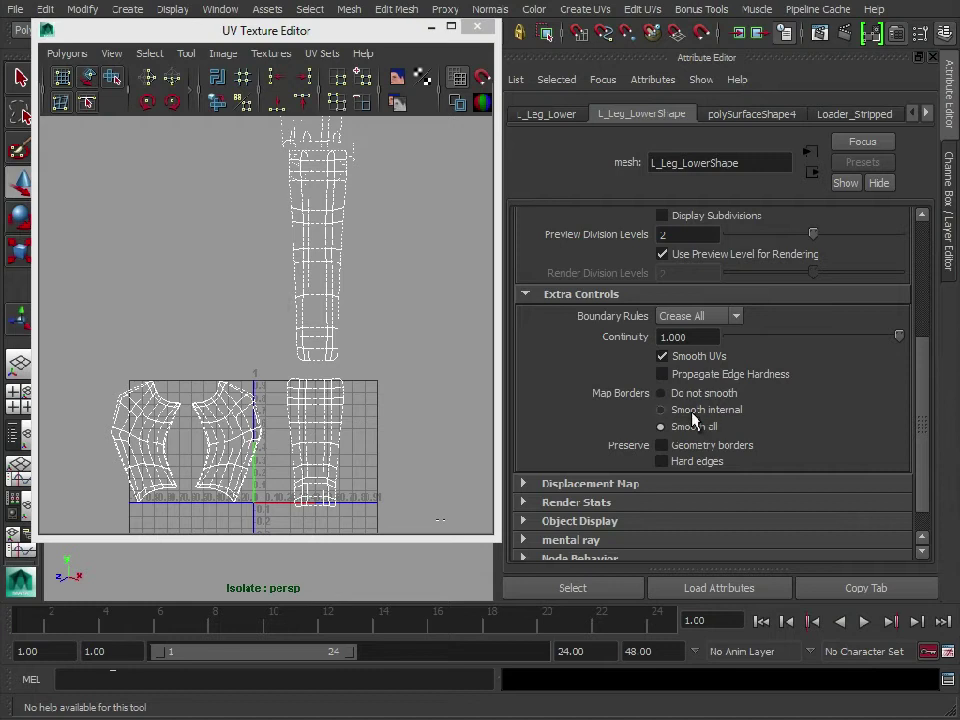
{"action": "left_click", "coordinate": [697, 418]}
{"action": "scroll", "coordinate": [332, 294], "scroll_direction": "up", "scroll_amount": 8}
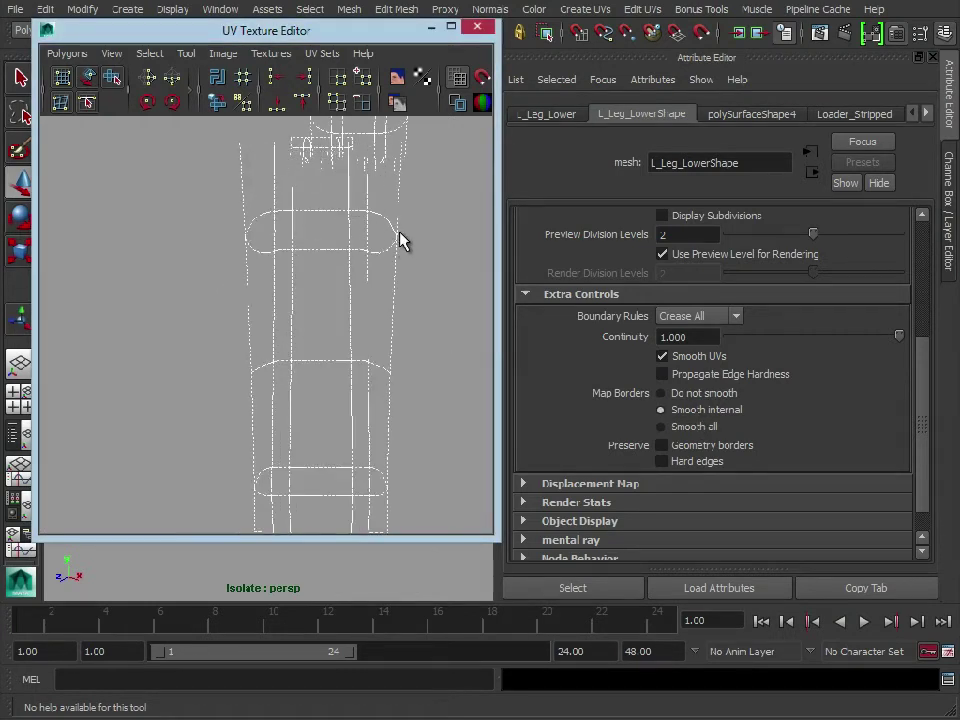
{"action": "left_click_drag", "start_coordinate": [361, 34], "coordinate": [666, 47]}
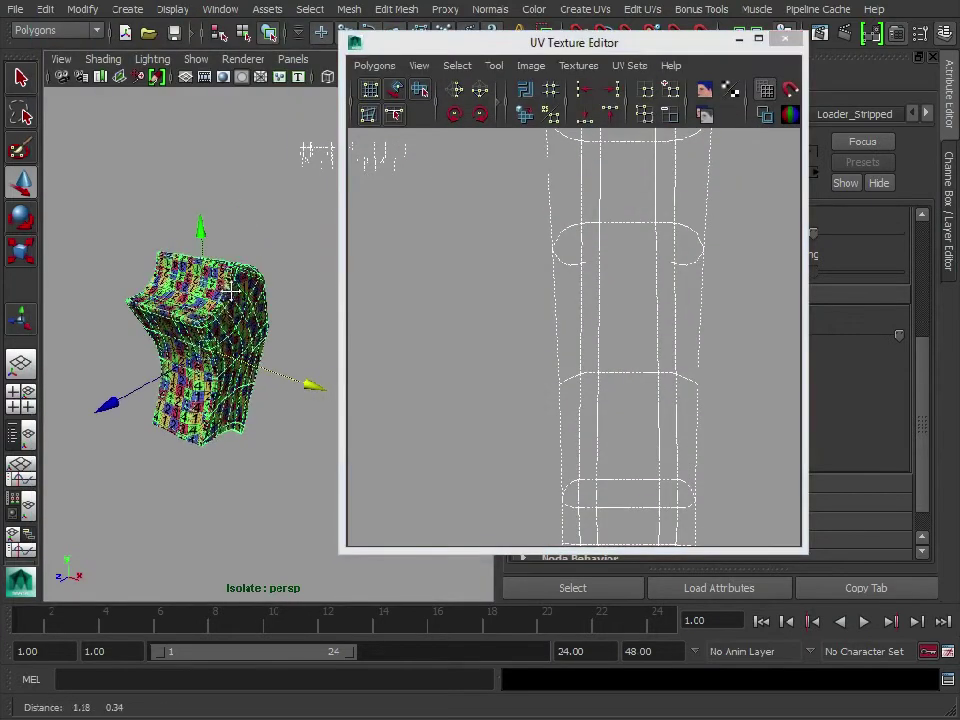
{"action": "left_click_drag", "start_coordinate": [545, 45], "coordinate": [245, 43]}
Toggle Smooth Mesh Preview off and on to compare the upper shell's unsmoothed and smoothed UVs
{"action": "scroll", "coordinate": [630, 275], "scroll_direction": "up", "scroll_amount": 3}
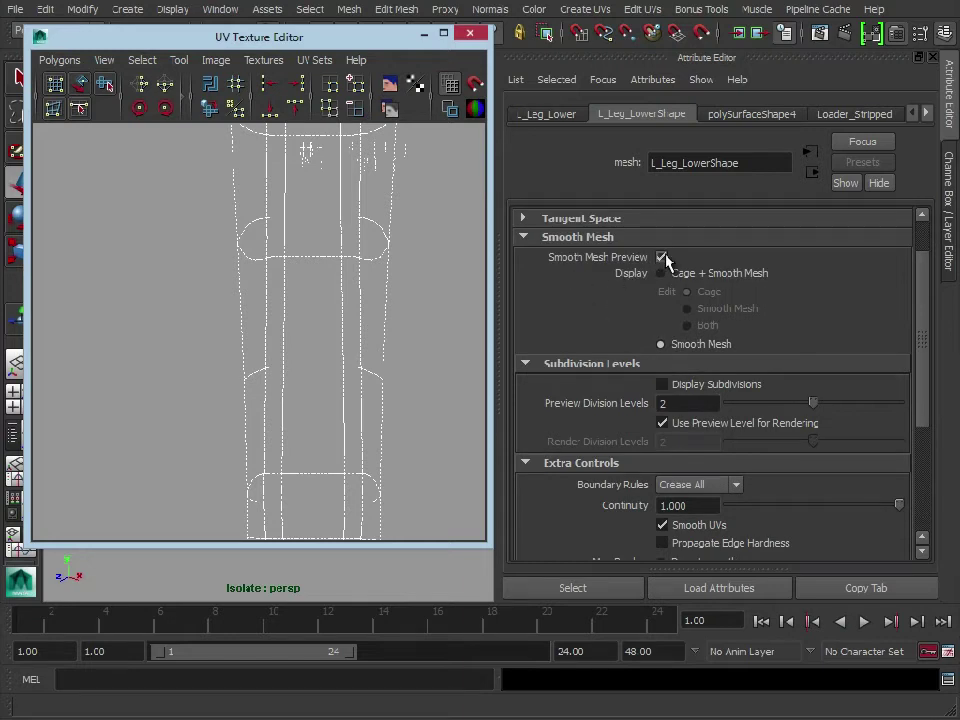
{"action": "left_click", "coordinate": [663, 257]}
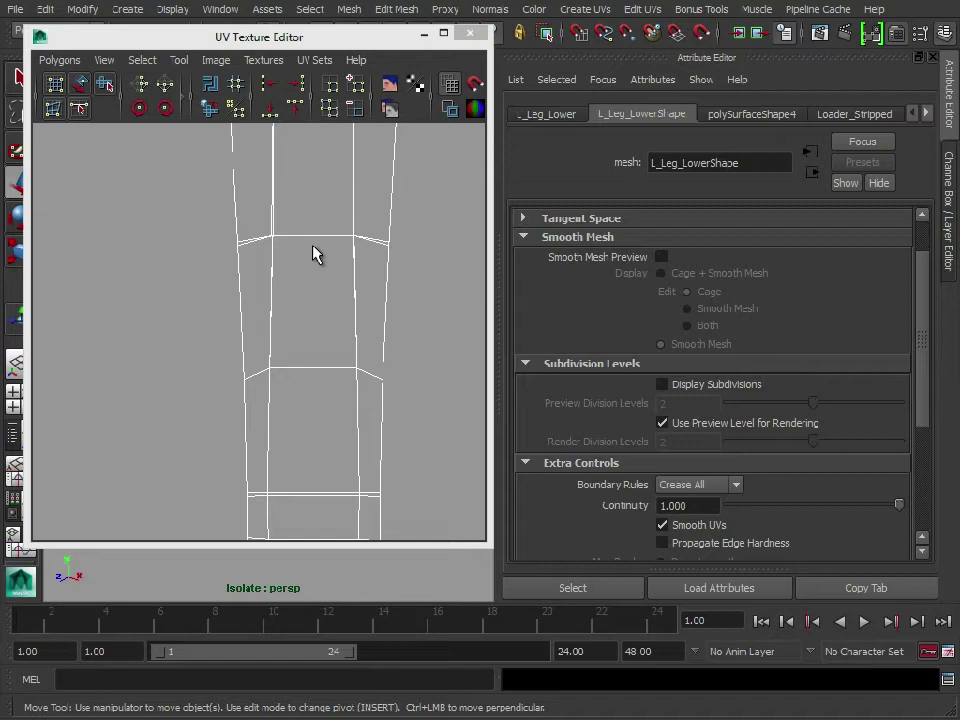
{"action": "left_click", "coordinate": [661, 258]}
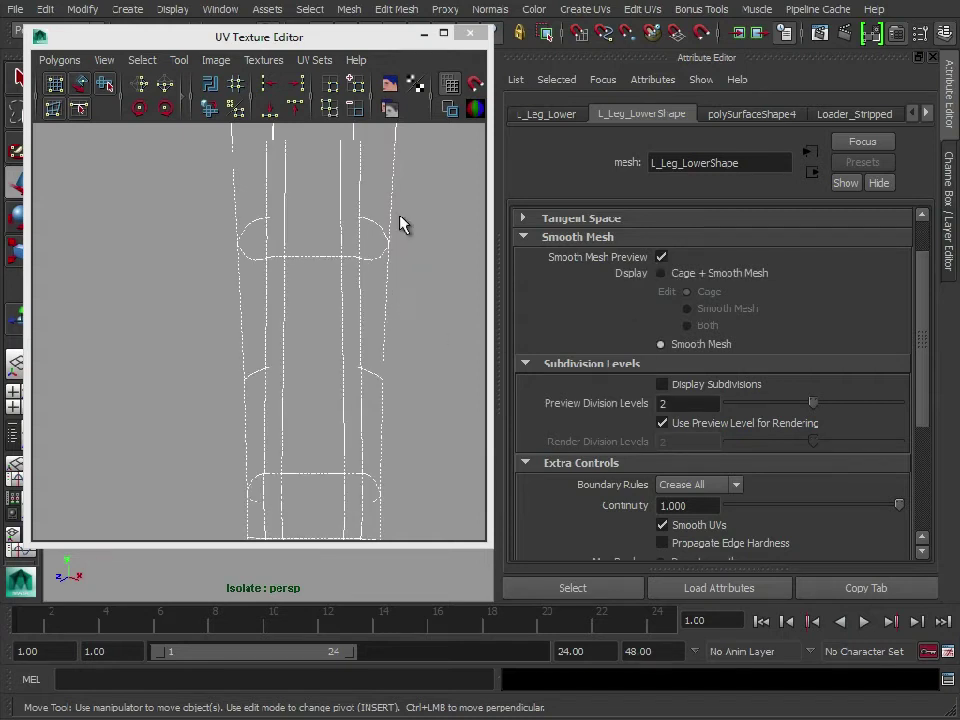
{"action": "right_click_drag", "start_coordinate": [367, 282], "coordinate": [131, 372], "text": "alt"}
{"action": "middle_click_drag", "start_coordinate": [259, 373], "coordinate": [261, 324], "text": "alt"}
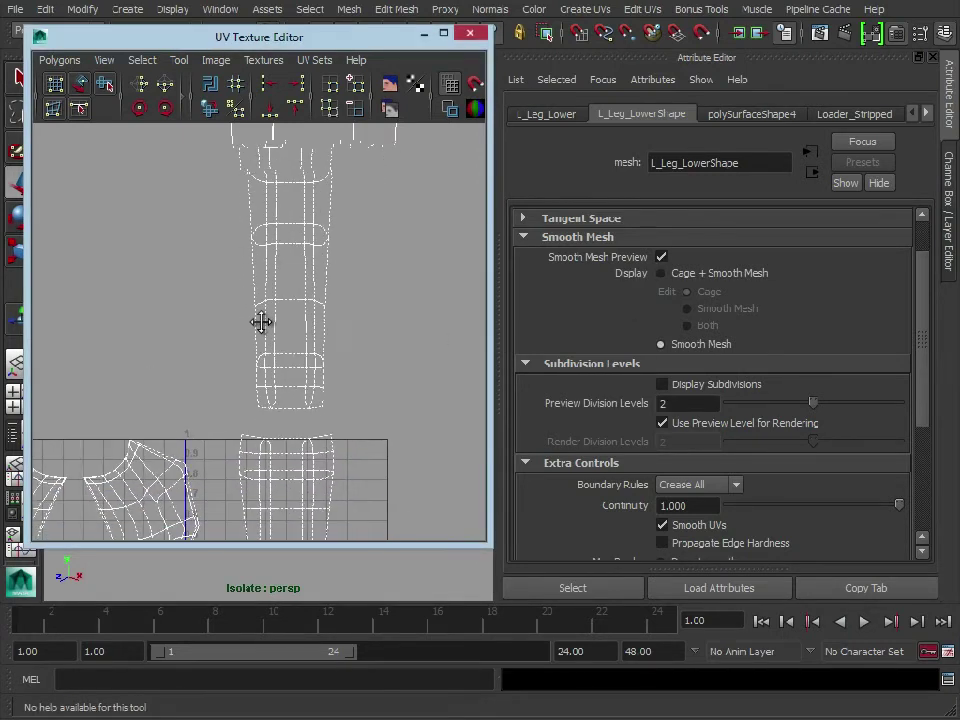
{"action": "right_click_drag", "start_coordinate": [261, 324], "coordinate": [347, 328], "text": "alt"}
{"action": "middle_click_drag", "start_coordinate": [347, 328], "coordinate": [315, 364], "text": "alt"}
{"action": "right_click_drag", "start_coordinate": [315, 364], "coordinate": [350, 227], "text": "alt"}
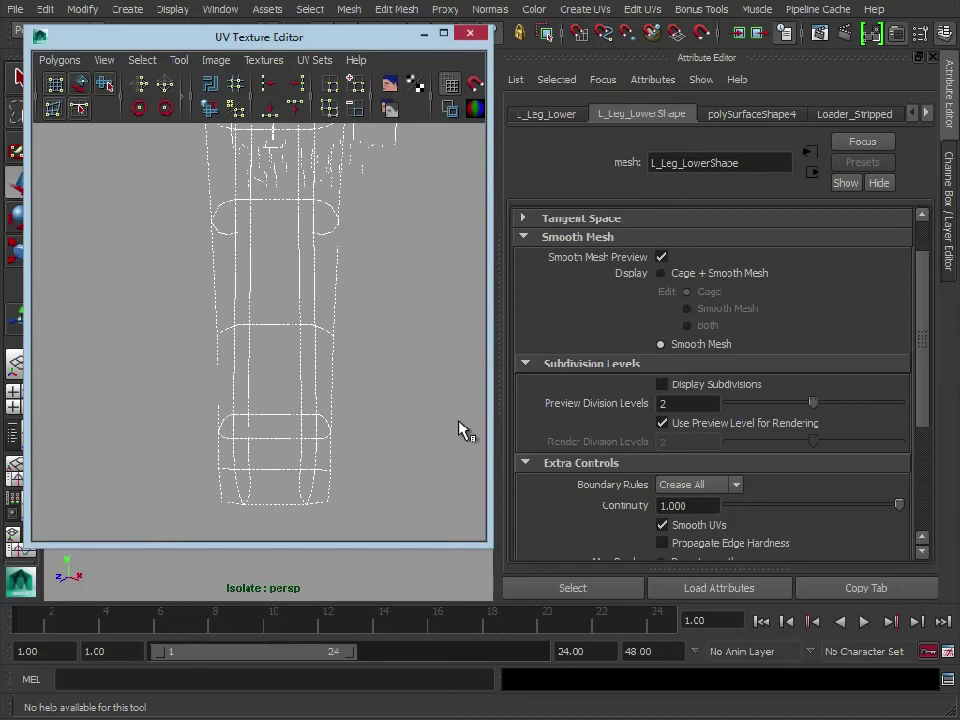
Set the leg shape's Map Borders smoothing to Smooth all and check the resulting shells
{"action": "scroll", "coordinate": [802, 519], "scroll_direction": "down", "scroll_amount": 2}
{"action": "scroll", "coordinate": [802, 519], "scroll_direction": "down", "scroll_amount": 2}
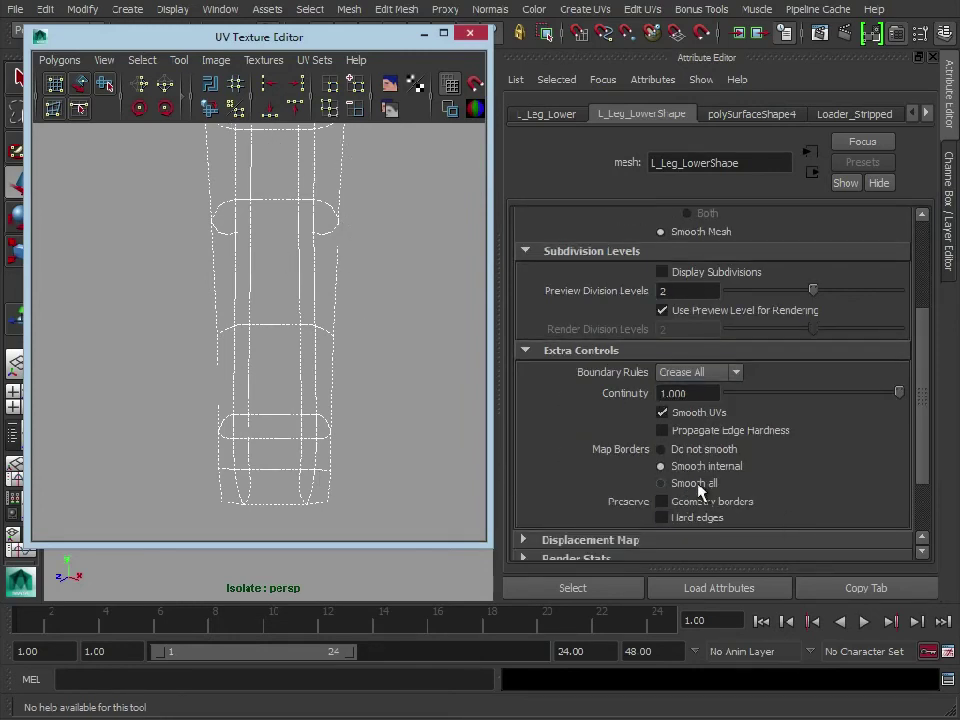
{"action": "left_click", "coordinate": [676, 485]}
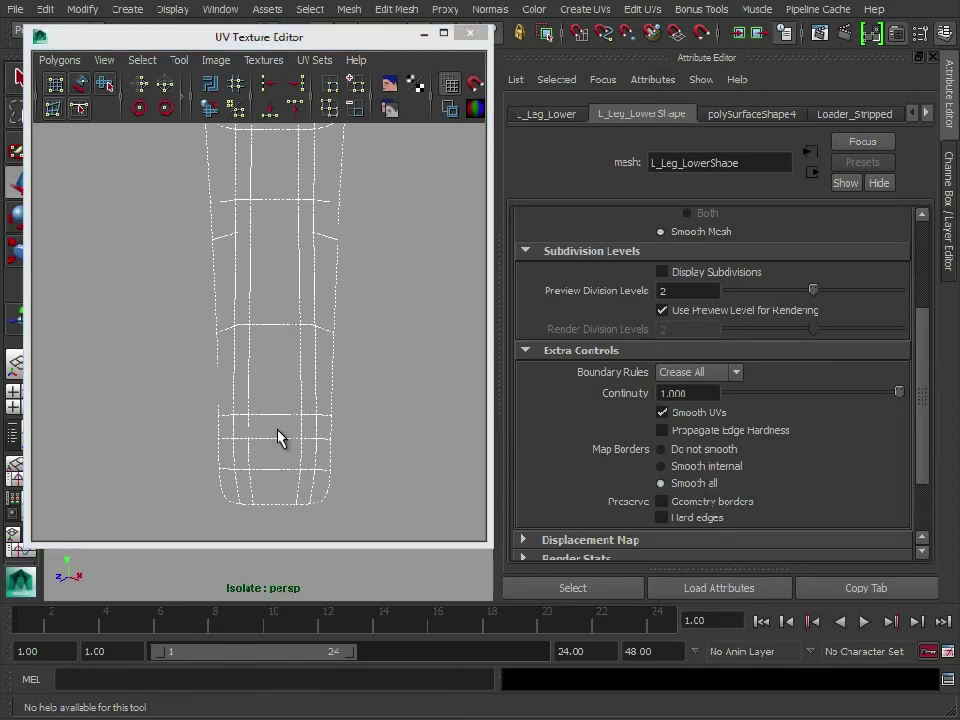
{"action": "scroll", "coordinate": [133, 360], "scroll_direction": "down", "scroll_amount": 3}
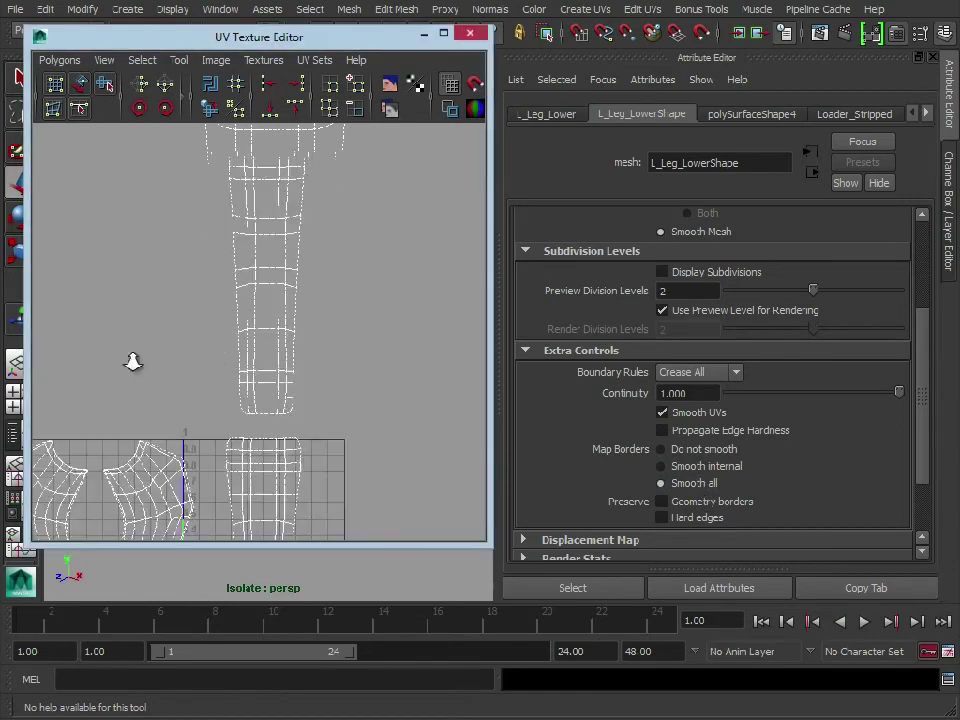